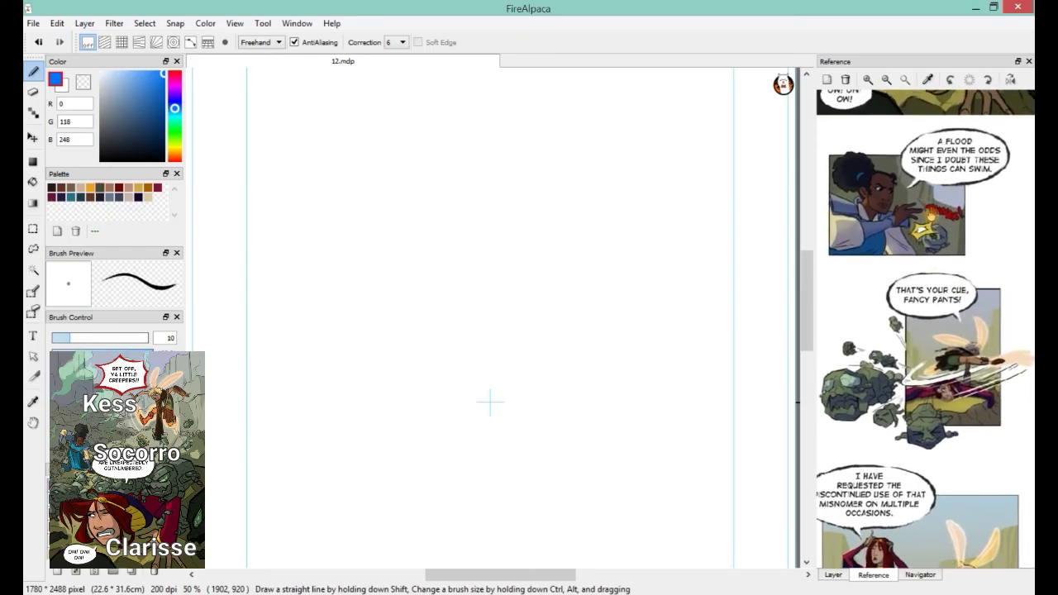
- Scroll the reference comic down to the glowing-eyes panels and the 'BE RELEASED.' caption
scroll(937, 213, up, 2)
scroll(929, 273, down, 5)
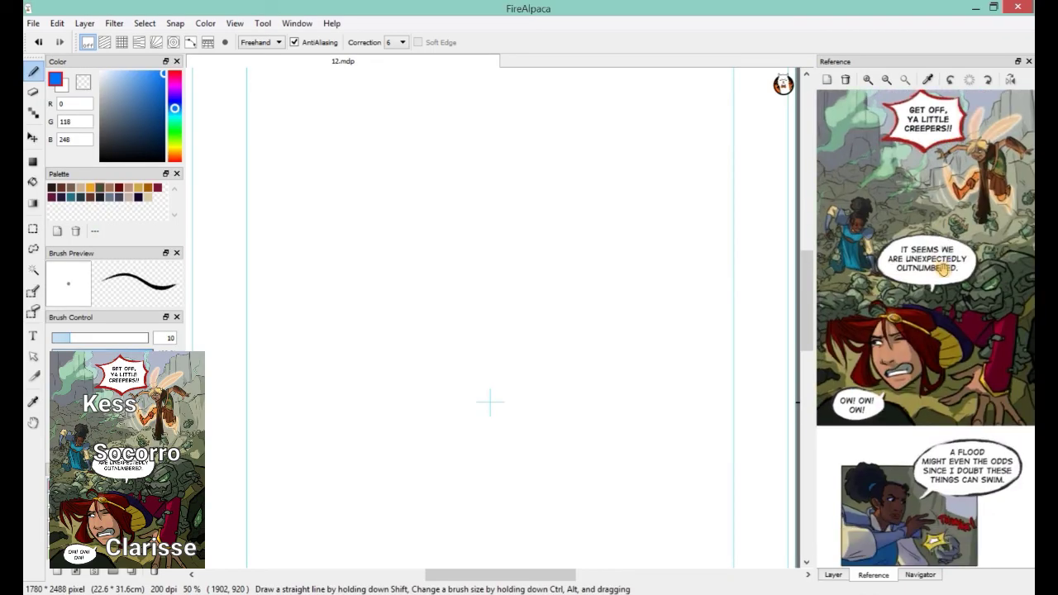
scroll(929, 273, down, 5)
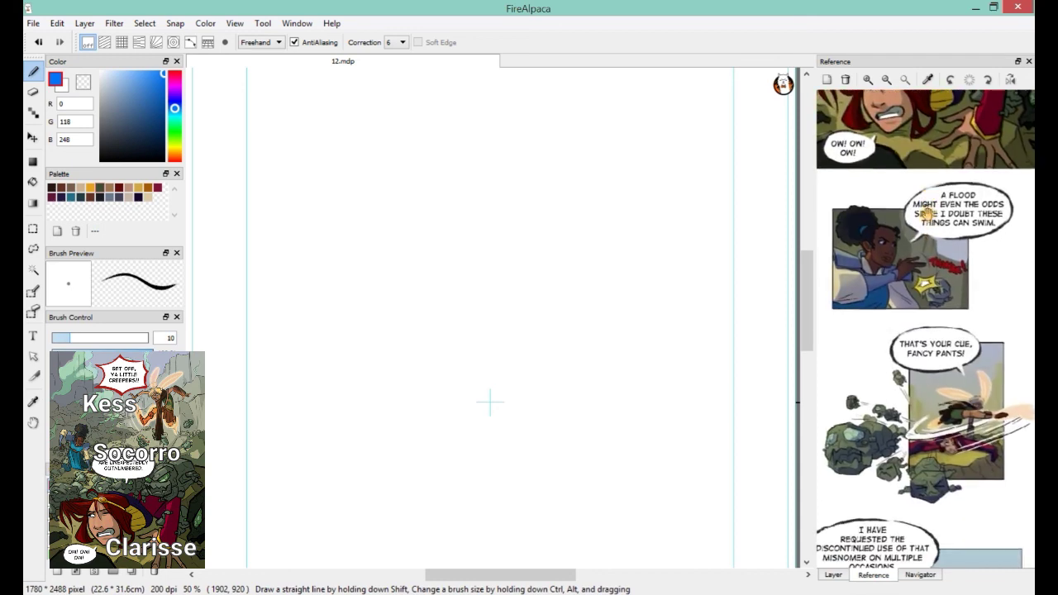
scroll(921, 298, down, 10)
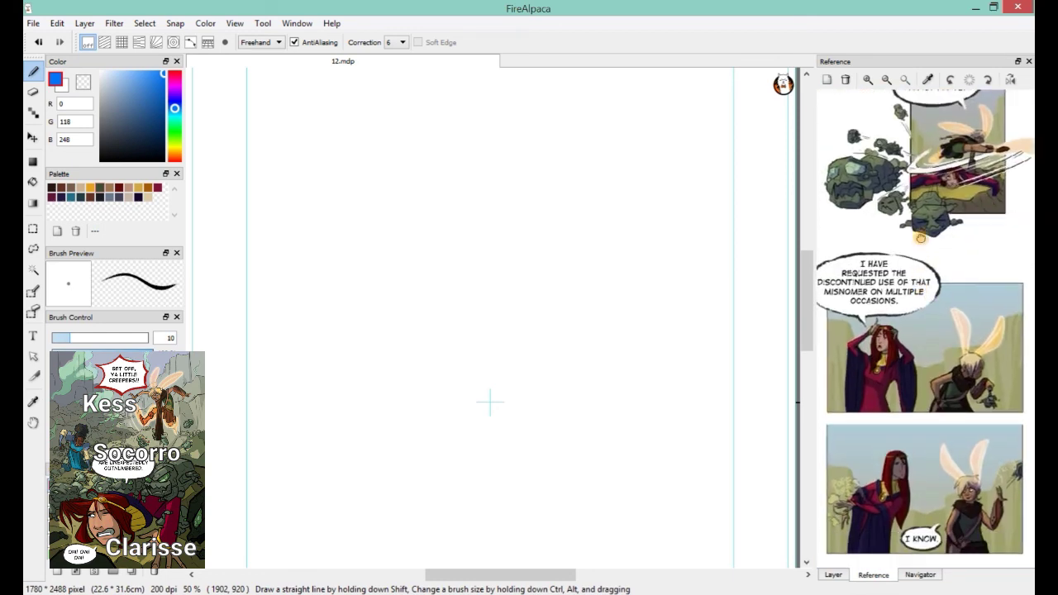
scroll(917, 302, down, 20)
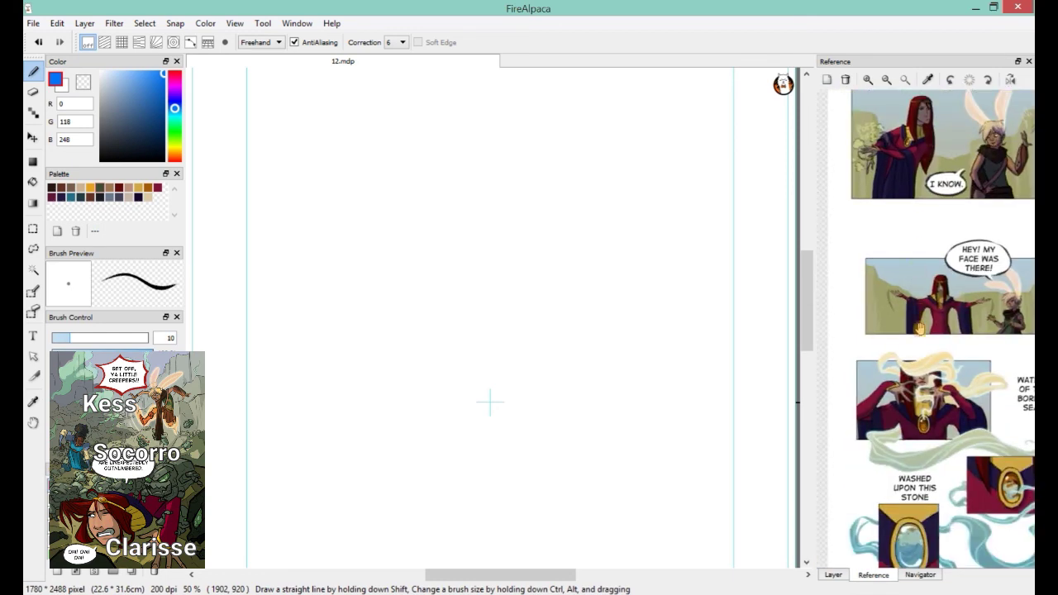
scroll(912, 293, down, 5)
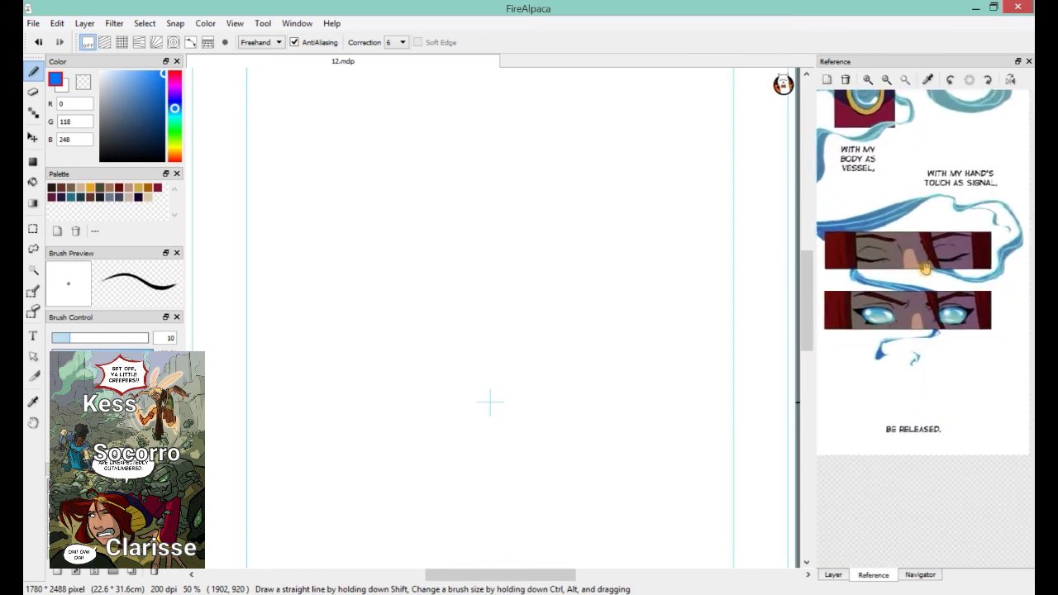
scroll(919, 283, up, 2)
scroll(925, 355, down, 1)
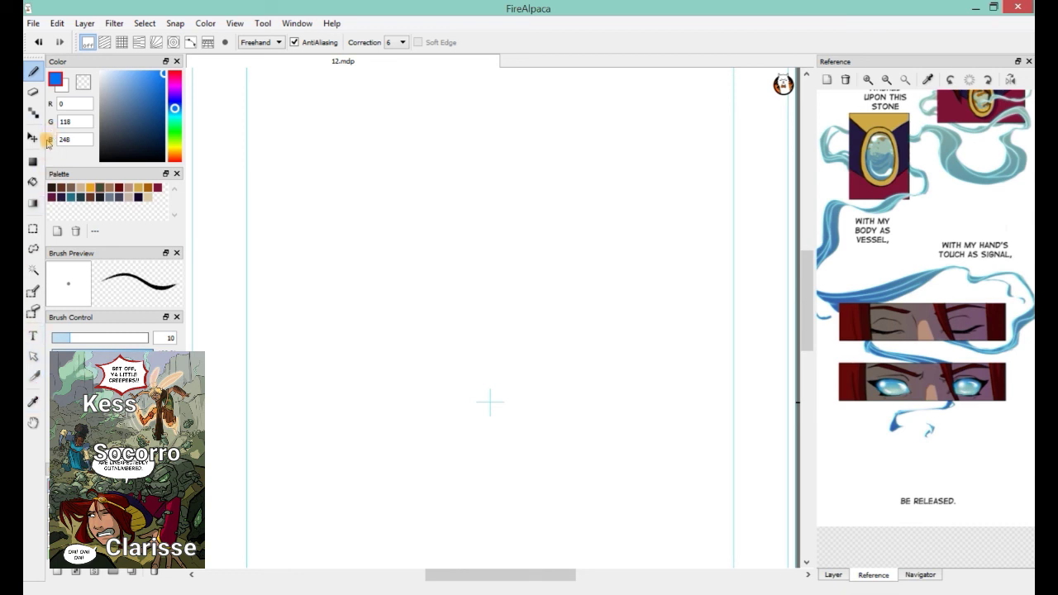
click(32, 72)
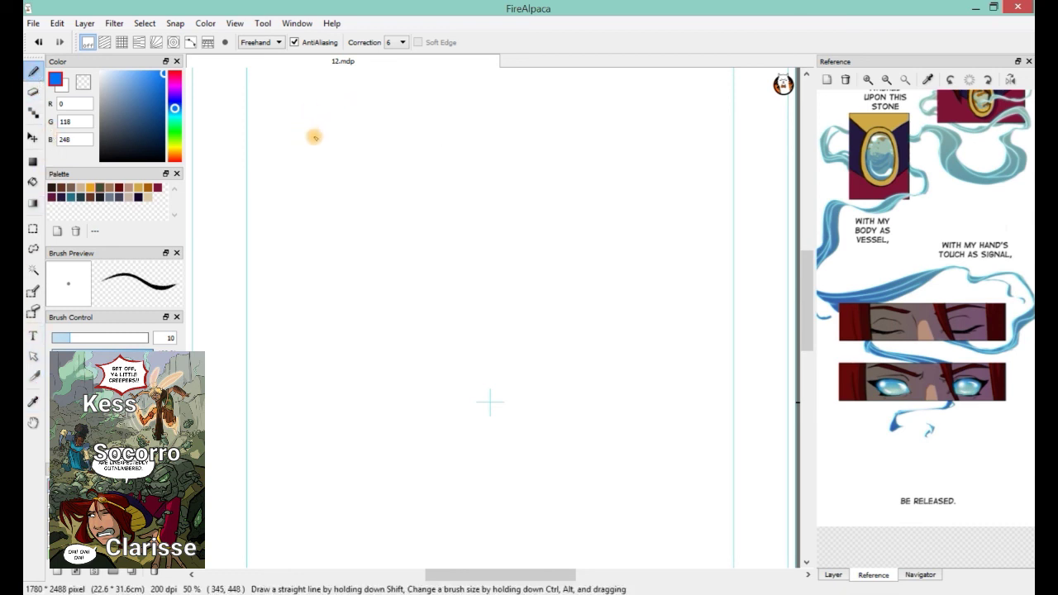
- Bring the page top into view and write a circled 12, undoing the badly lettered heading
mouse_move(411, 158)
mouse_down()
mouse_move(439, 290)
mouse_move(403, 258)
mouse_up()
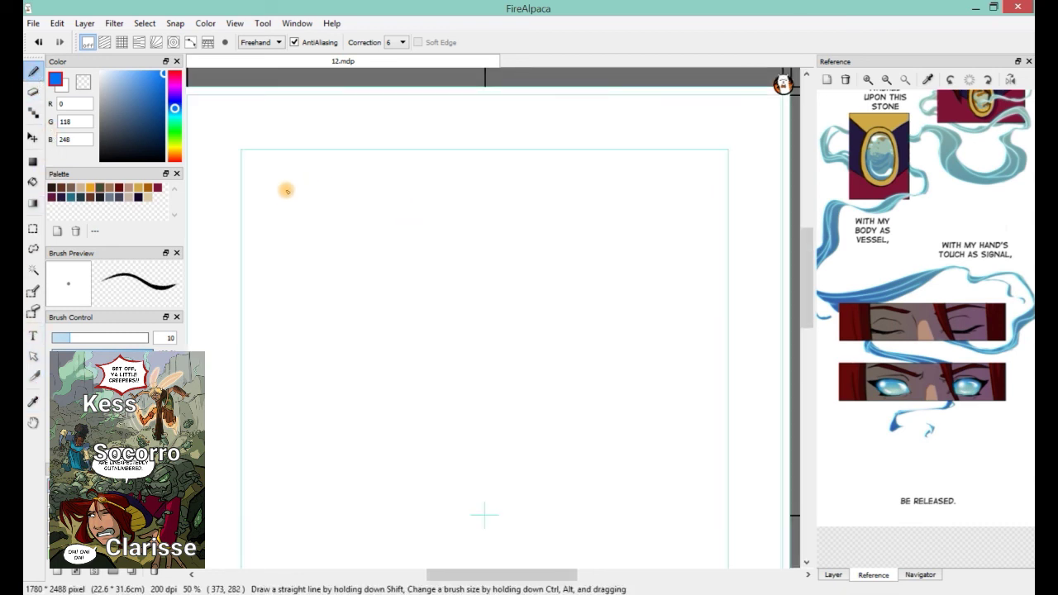
mouse_move(285, 187)
mouse_down()
mouse_move(310, 198)
mouse_move(265, 157)
mouse_move(273, 168)
mouse_move(320, 166)
mouse_move(295, 157)
mouse_move(306, 156)
mouse_move(308, 167)
mouse_up()
key(ctrl+z)
key(ctrl+z)
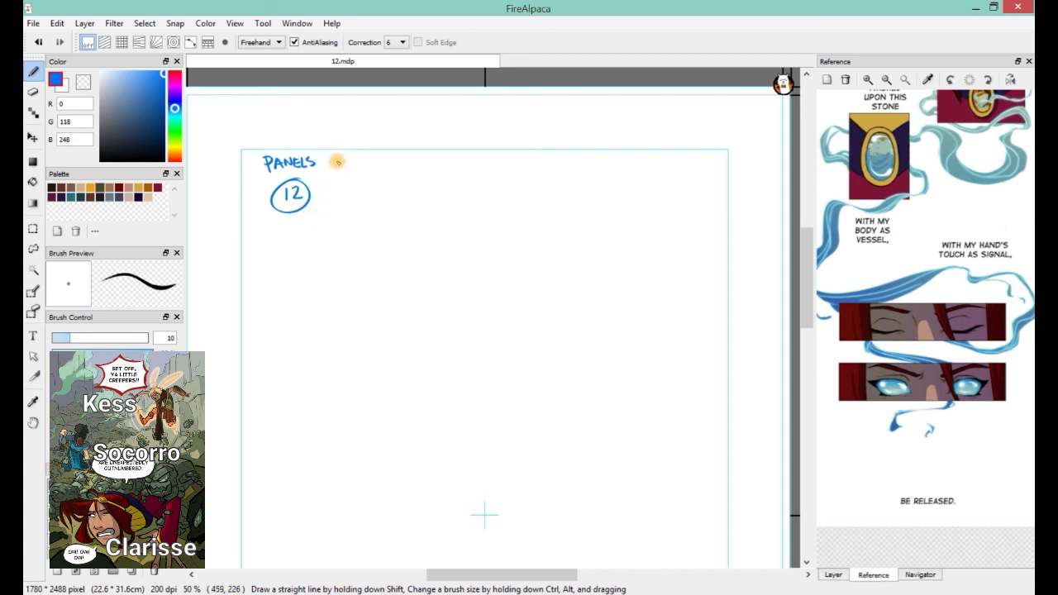
- Draw panel 12's tall box, note it WATER FLOODING, and add a circled 13 below
drag(336, 162, 339, 295)
mouse_move(333, 163)
mouse_down()
mouse_move(383, 163)
mouse_move(382, 295)
mouse_up()
mouse_move(382, 165)
mouse_down()
mouse_move(362, 295)
mouse_move(335, 291)
mouse_move(382, 290)
mouse_up()
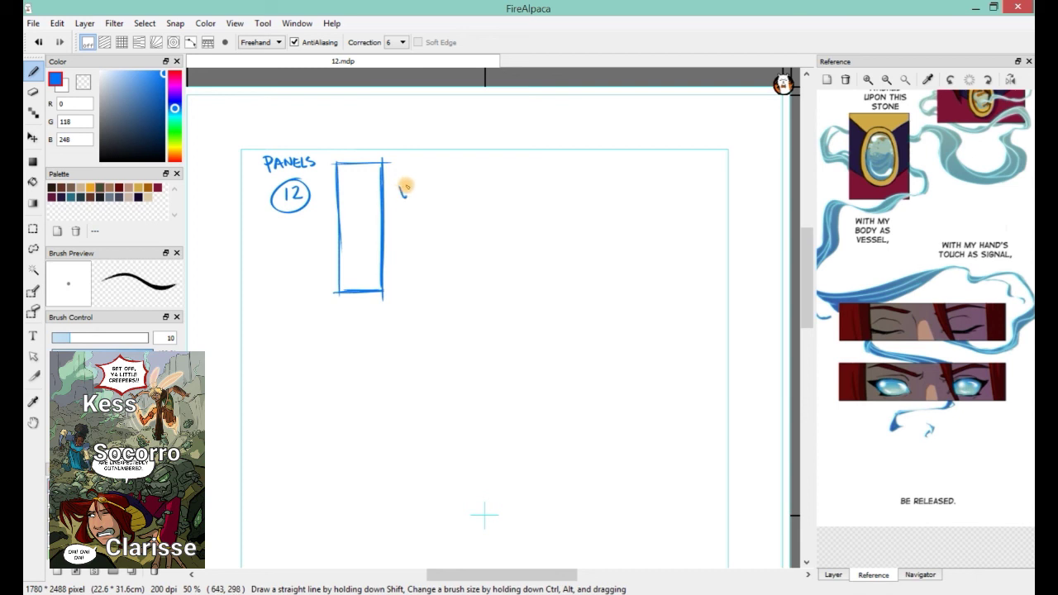
mouse_move(401, 185)
mouse_down()
mouse_move(435, 185)
mouse_move(443, 195)
mouse_move(446, 186)
mouse_move(542, 189)
mouse_up()
mouse_move(284, 325)
mouse_down()
mouse_move(291, 339)
mouse_move(284, 323)
mouse_up()
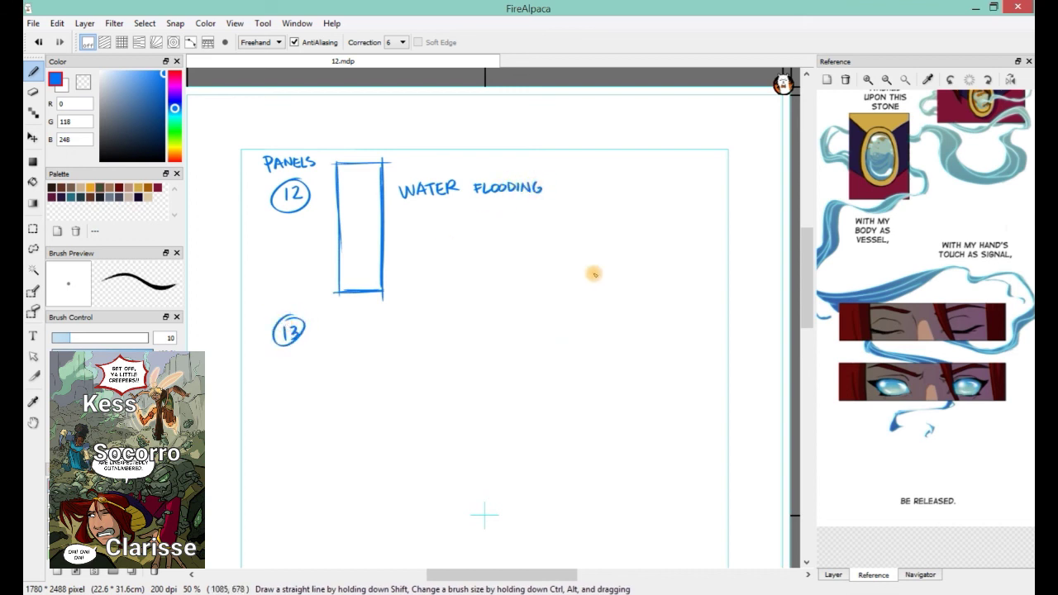
- Scroll the reference back up to 'A FLOOD MIGHT EVEN THE ODDS' and start lettering SOCORRO beside 13
scroll(885, 239, up, 3)
scroll(894, 249, up, 10)
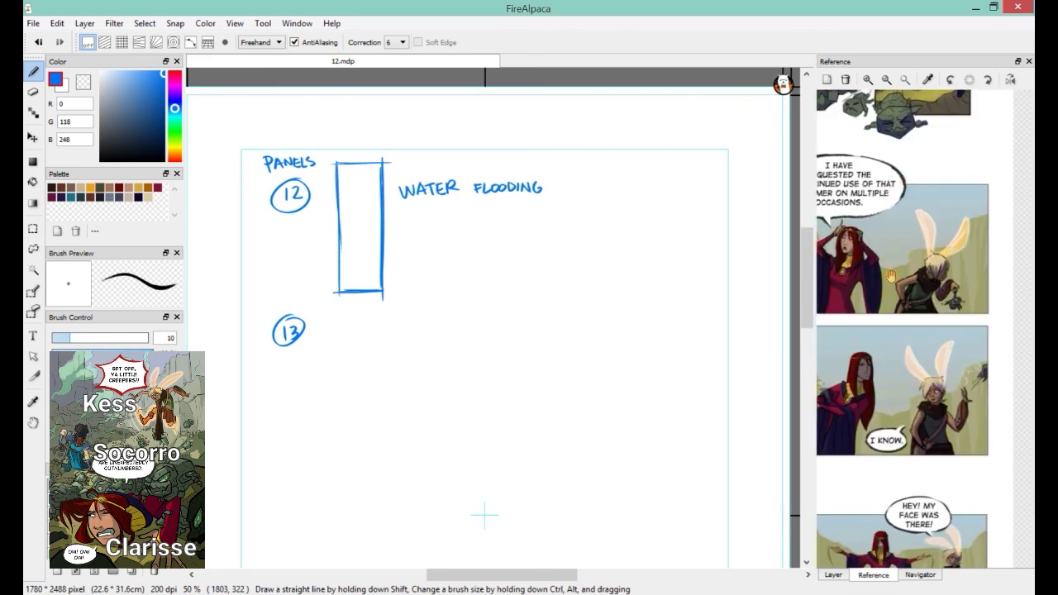
scroll(893, 281, down, 3)
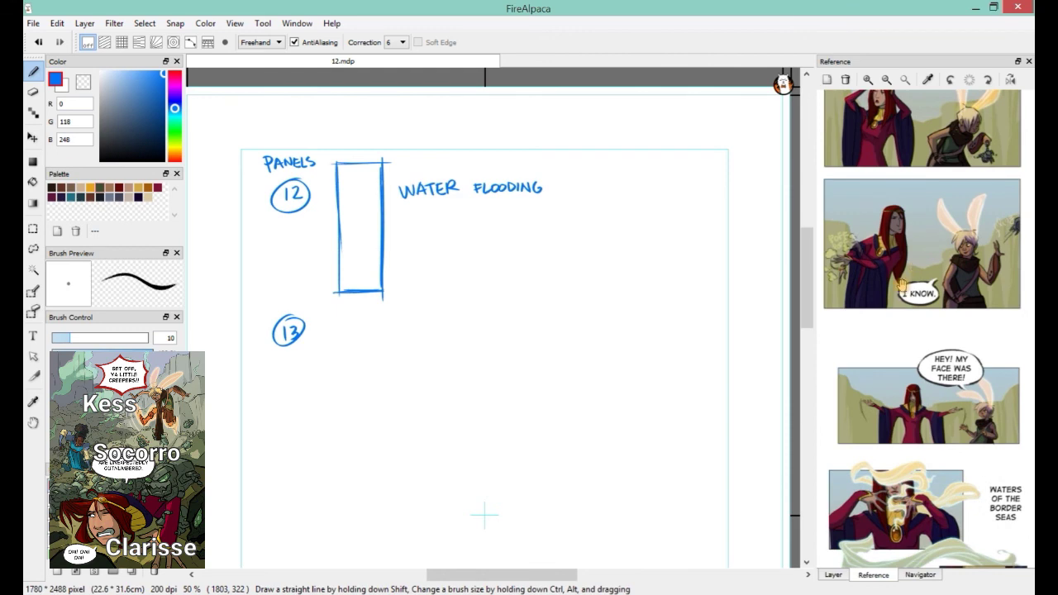
scroll(900, 285, up, 10)
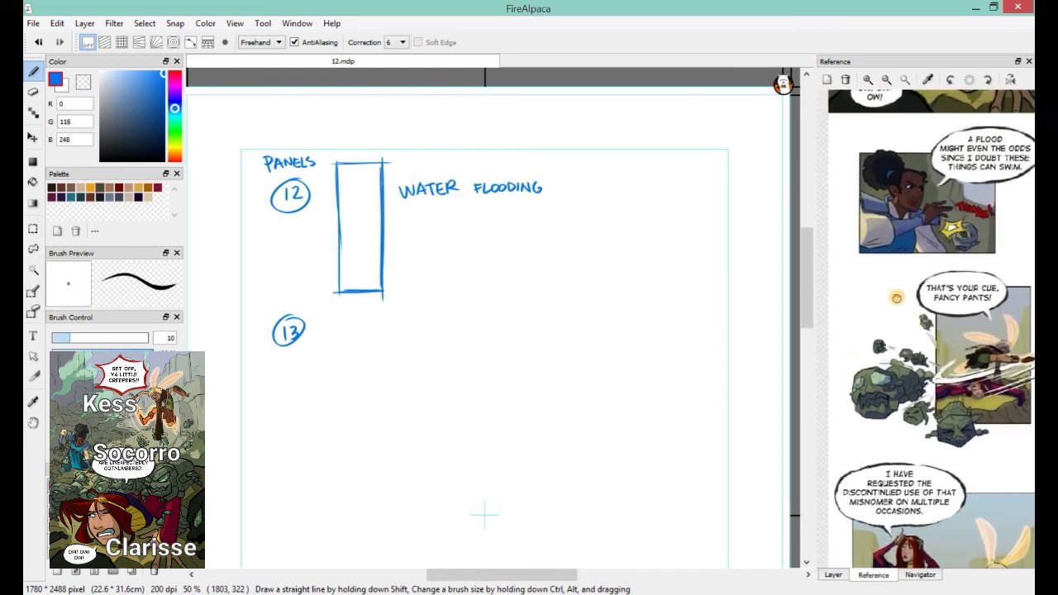
scroll(896, 298, up, 6)
scroll(863, 233, down, 3)
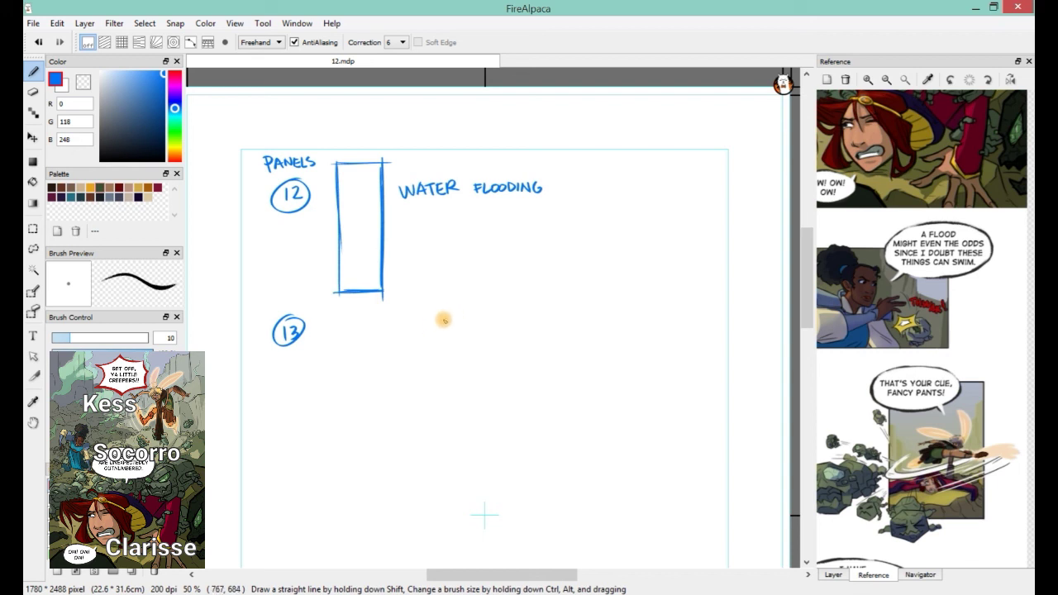
drag(438, 319, 456, 326)
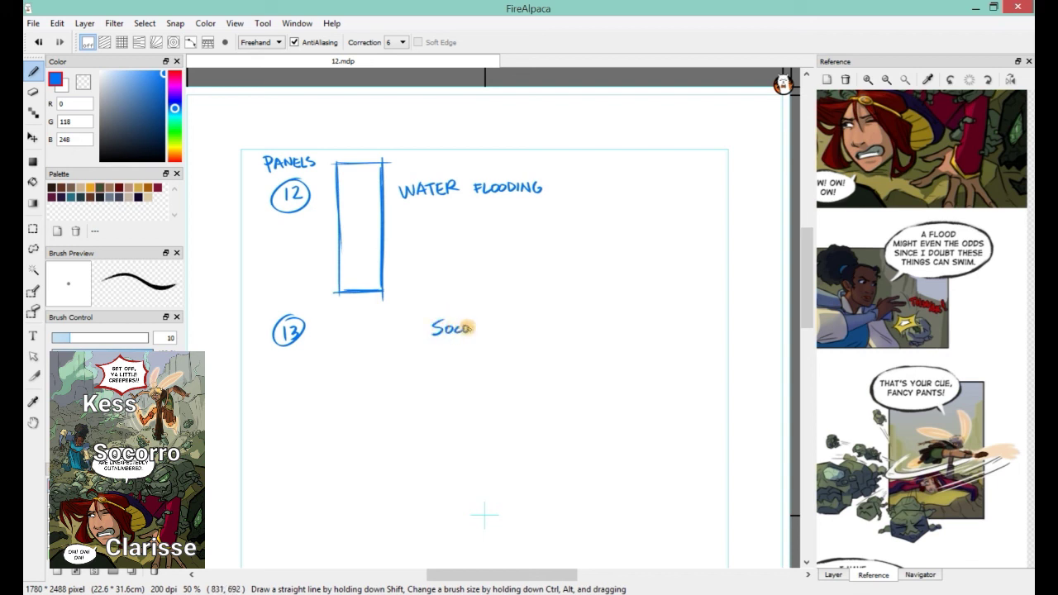
- Letter panel 13's note as SOCORRO – PRAISE CLARISSE – NEW ORDER (RIFT)
mouse_move(482, 328)
mouse_down()
mouse_move(585, 322)
mouse_move(620, 332)
mouse_move(623, 322)
mouse_up()
drag(625, 331, 657, 330)
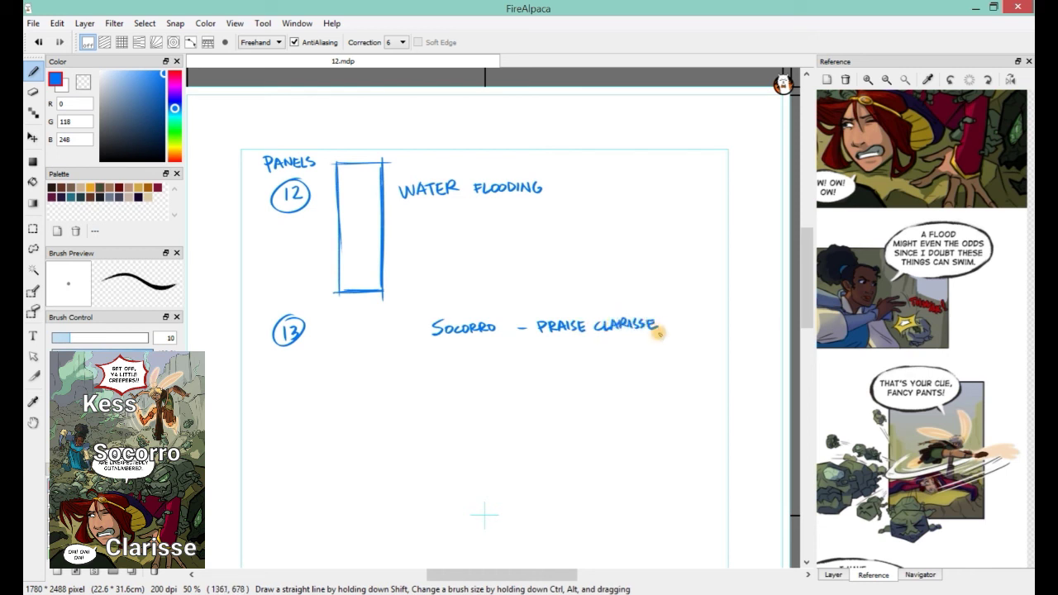
drag(519, 347, 552, 349)
drag(555, 342, 572, 348)
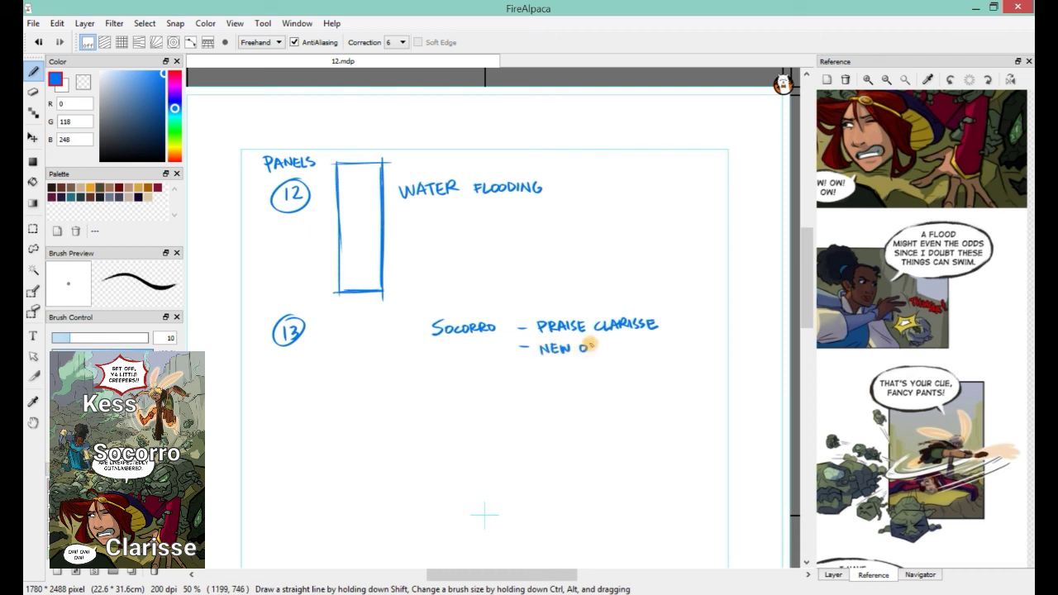
mouse_move(601, 347)
mouse_down()
mouse_move(639, 356)
mouse_move(679, 339)
mouse_up()
drag(673, 341, 673, 354)
drag(681, 338, 682, 356)
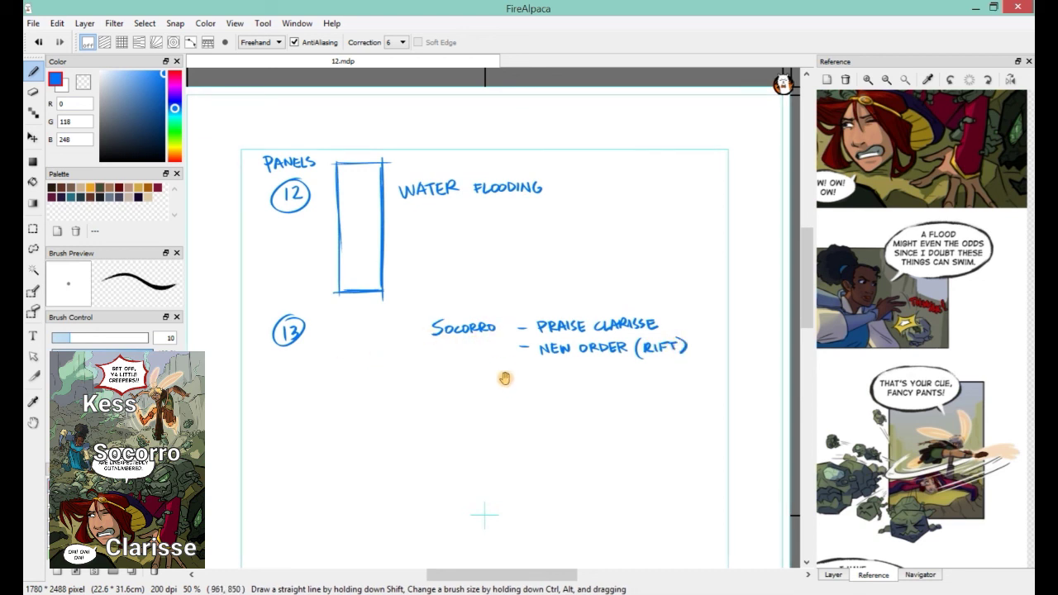
- Shift the canvas up and sketch a wide, short box for panel 13
mouse_move(503, 375)
mouse_down()
mouse_move(557, 307)
mouse_move(521, 302)
mouse_up()
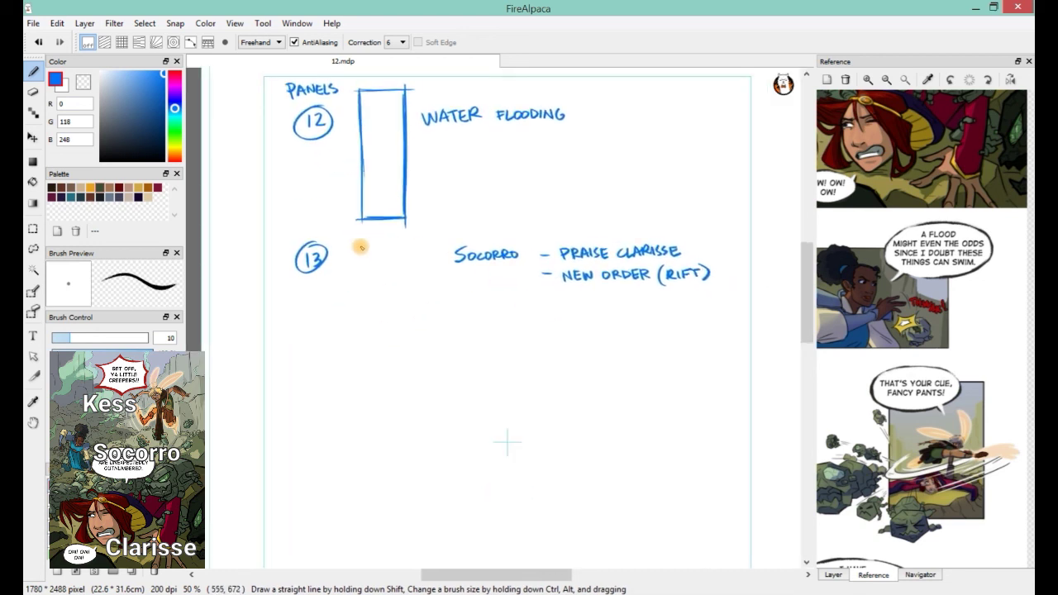
drag(347, 248, 416, 245)
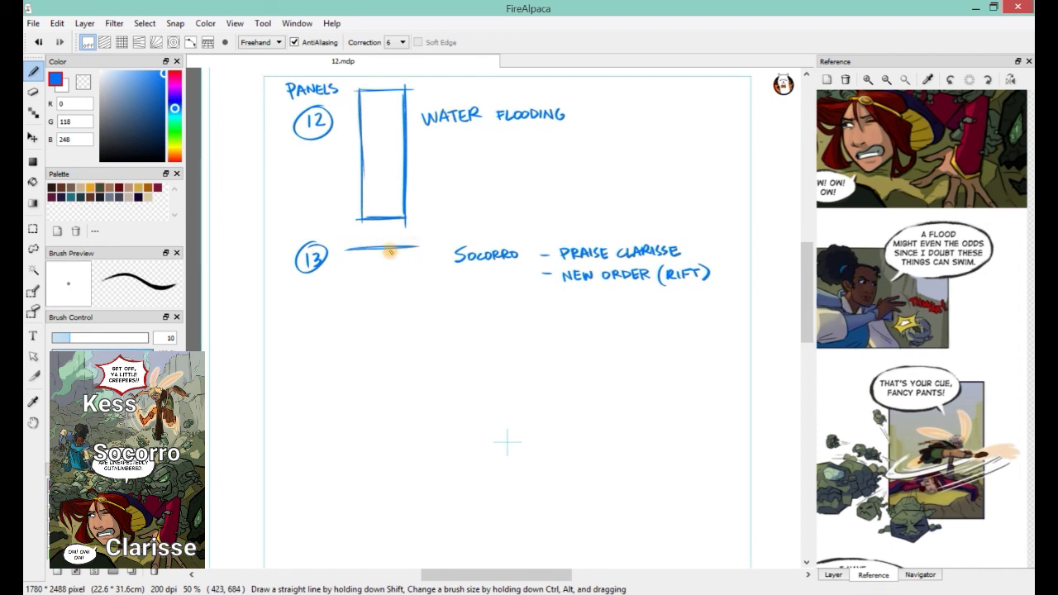
mouse_move(350, 251)
mouse_down()
mouse_move(351, 276)
mouse_move(407, 276)
mouse_move(420, 252)
mouse_up()
mouse_move(350, 255)
mouse_down()
mouse_move(361, 281)
mouse_move(417, 278)
mouse_up()
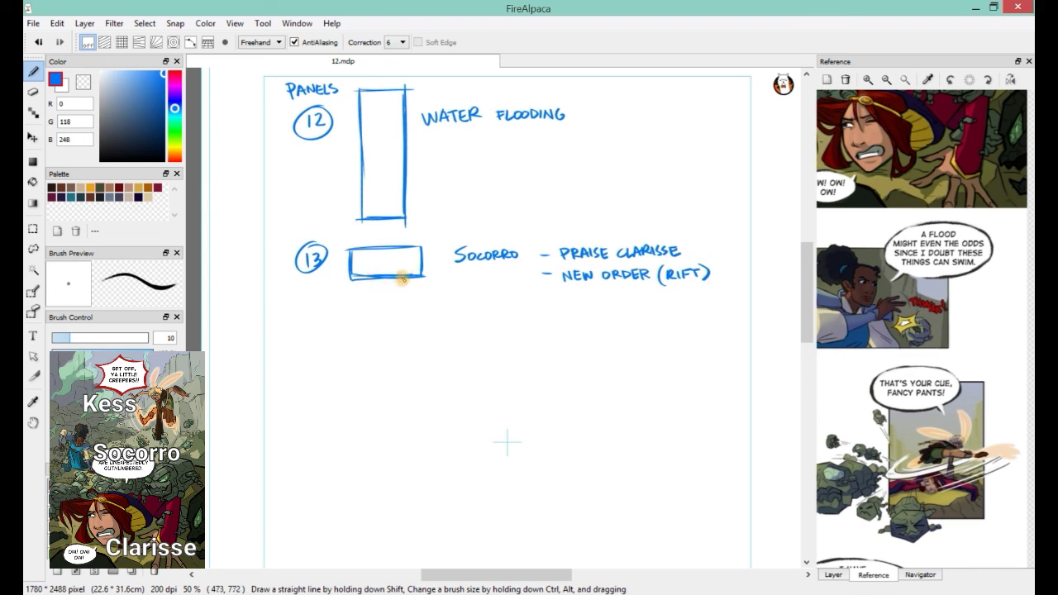
- Write a circled 14 and letter LOOKING FOR RIFT beside it
click(306, 312)
mouse_move(306, 313)
mouse_down()
mouse_move(305, 329)
mouse_move(315, 328)
mouse_move(313, 306)
mouse_up()
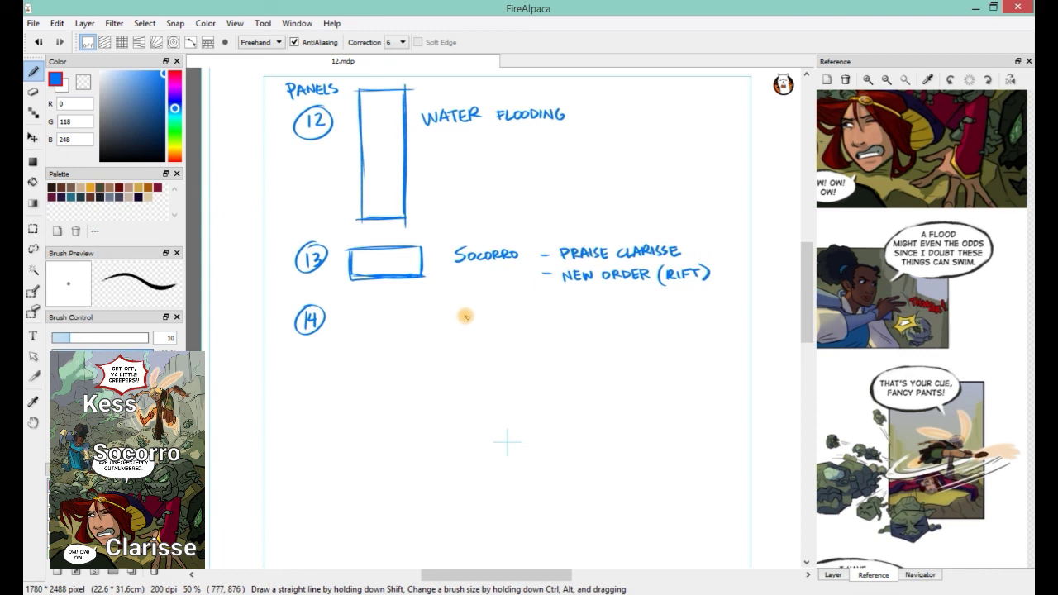
mouse_move(466, 315)
mouse_down()
mouse_move(548, 323)
mouse_move(613, 313)
mouse_up()
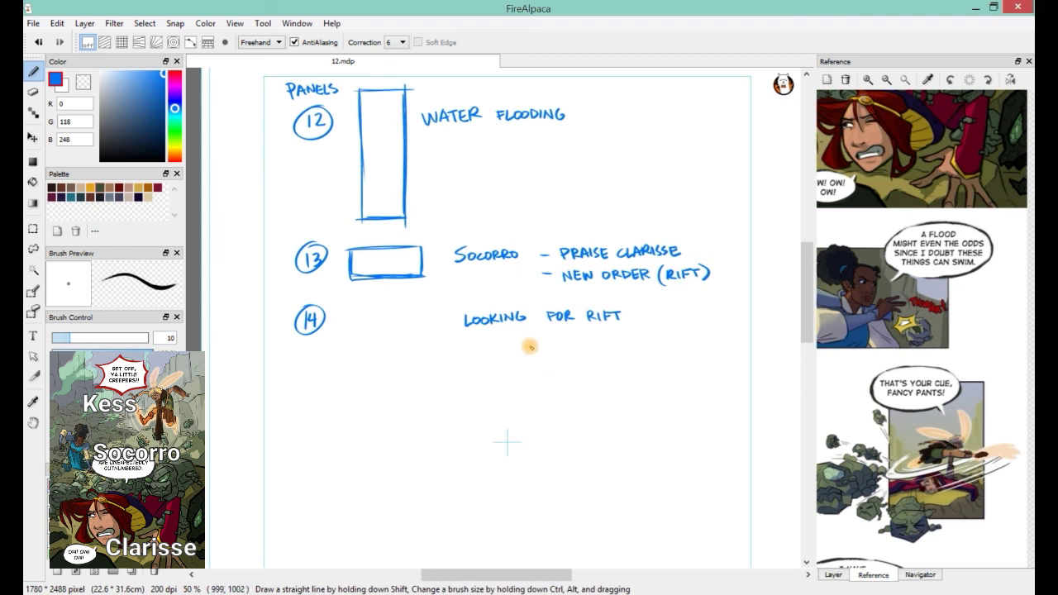
- Sketch three small thumbnails of a head turning under LOOKING FOR RIFT, then recentre the page
drag(501, 339, 499, 388)
mouse_move(499, 339)
mouse_down()
mouse_move(502, 383)
mouse_move(498, 340)
mouse_move(534, 341)
mouse_move(528, 388)
mouse_move(500, 390)
mouse_up()
mouse_move(510, 353)
mouse_down()
mouse_move(524, 353)
mouse_move(504, 369)
mouse_move(506, 355)
mouse_move(514, 374)
mouse_move(527, 366)
mouse_move(517, 348)
mouse_move(509, 374)
mouse_up()
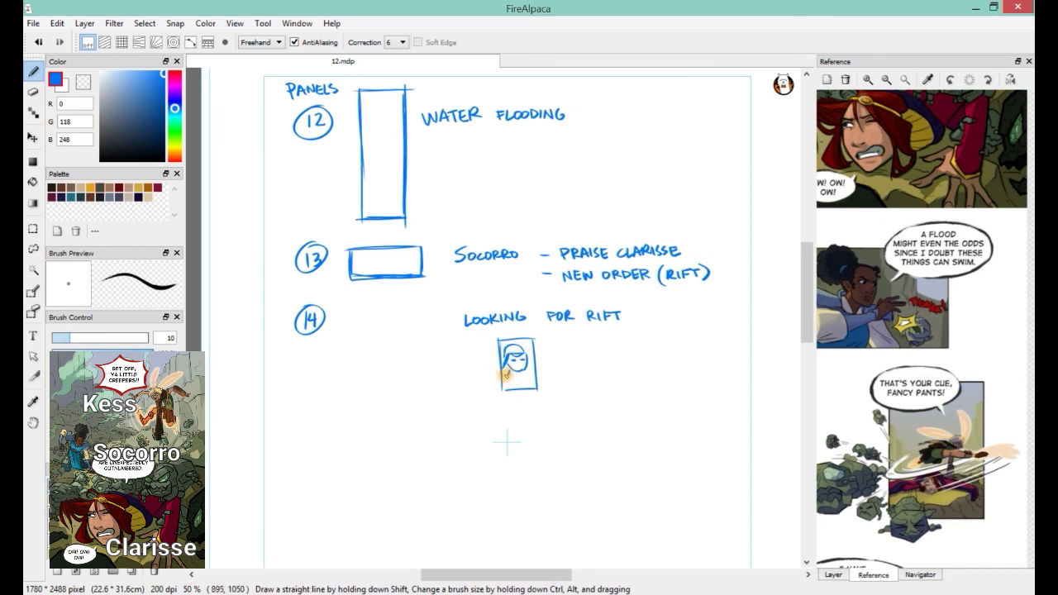
mouse_move(559, 378)
mouse_down()
mouse_move(557, 334)
mouse_move(587, 333)
mouse_move(592, 380)
mouse_up()
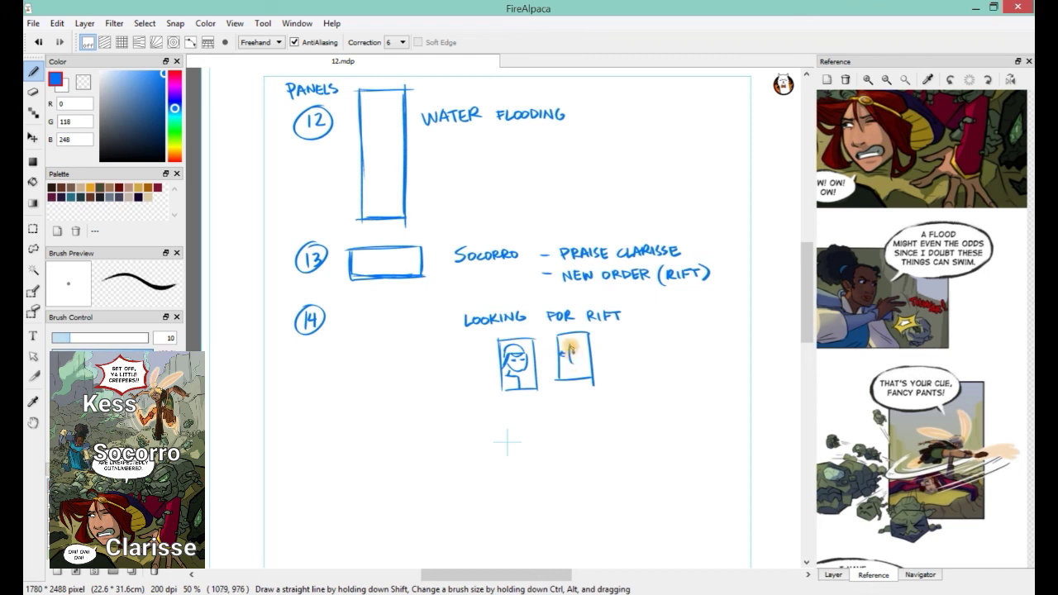
drag(569, 345, 573, 362)
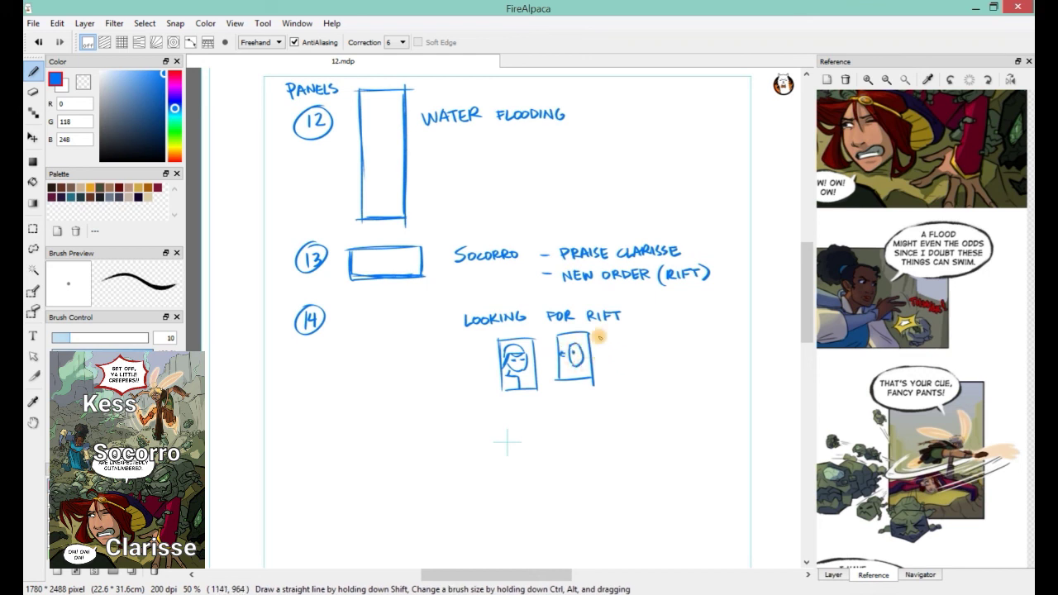
mouse_move(610, 330)
mouse_down()
mouse_move(612, 357)
mouse_move(639, 374)
mouse_move(613, 375)
mouse_up()
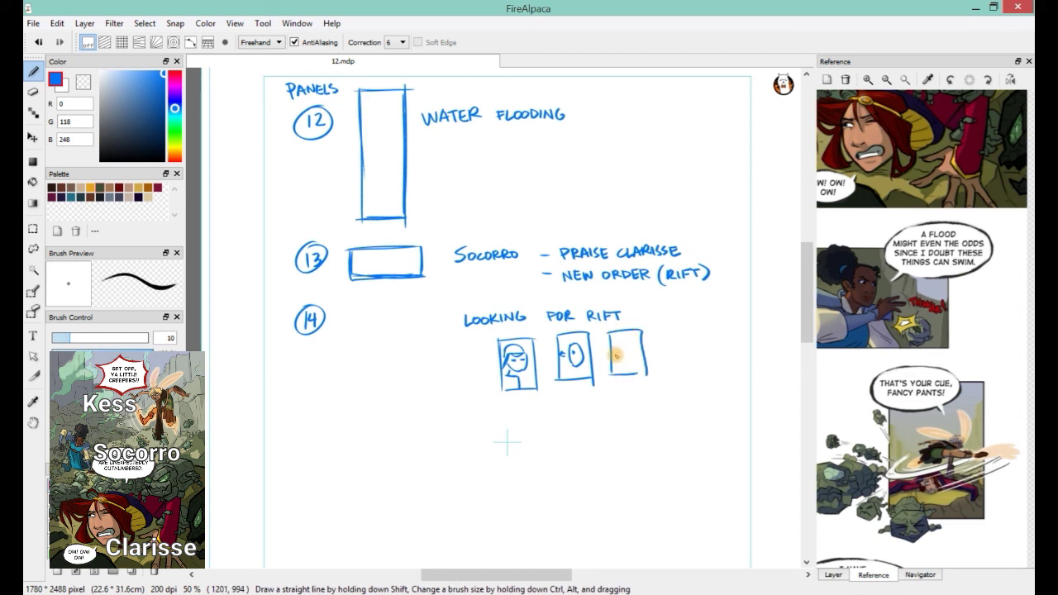
drag(630, 338, 621, 369)
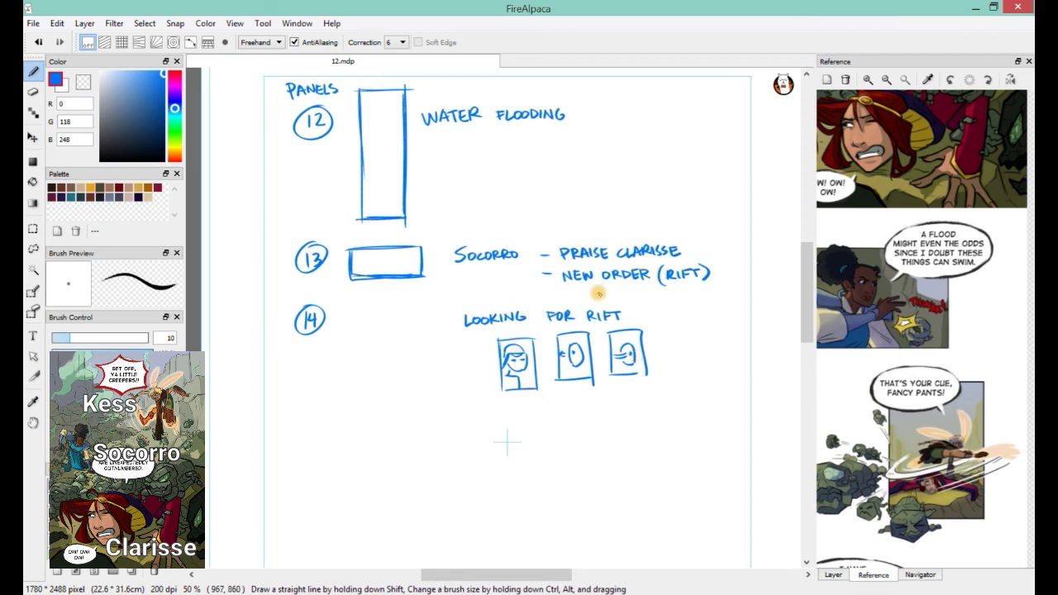
drag(507, 442, 563, 407)
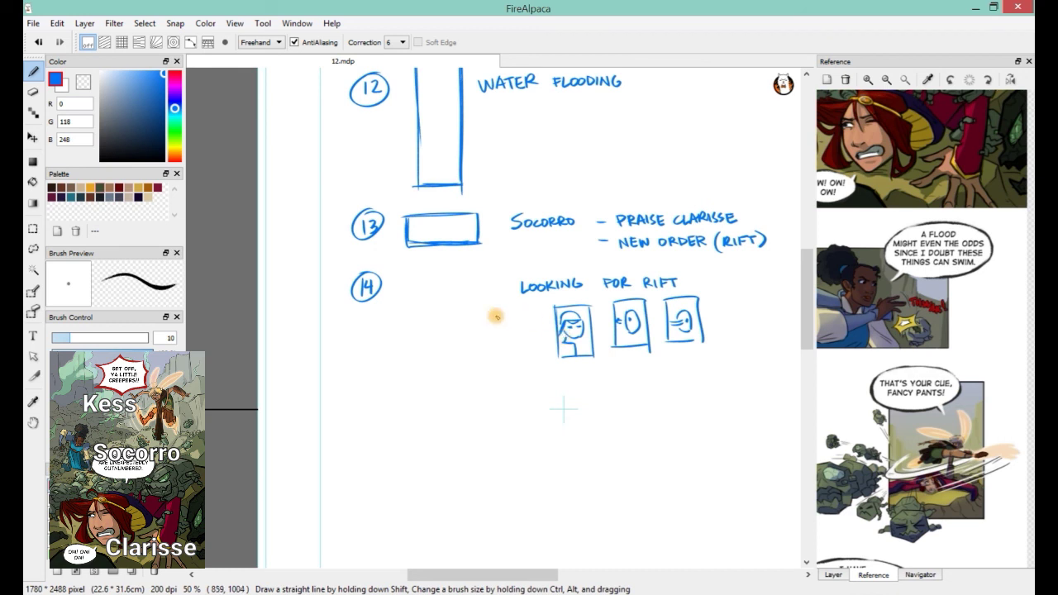
- Outline a wide, short box for panel 14 beside its circled number
mouse_move(401, 269)
mouse_down()
mouse_move(399, 296)
mouse_move(500, 263)
mouse_move(500, 301)
mouse_move(395, 290)
mouse_move(494, 302)
mouse_up()
drag(417, 302, 510, 301)
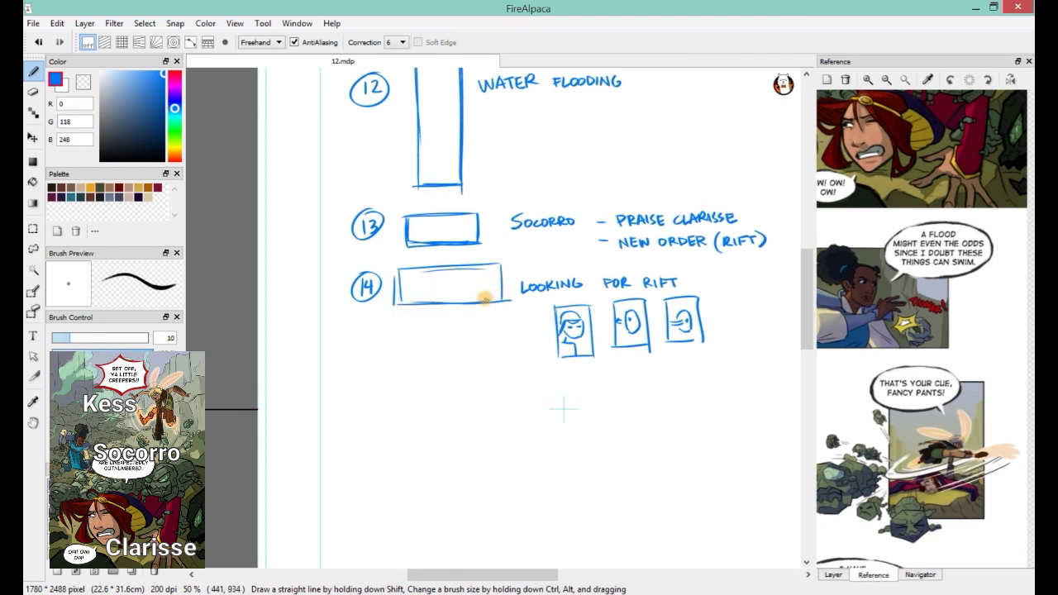
drag(402, 267, 401, 303)
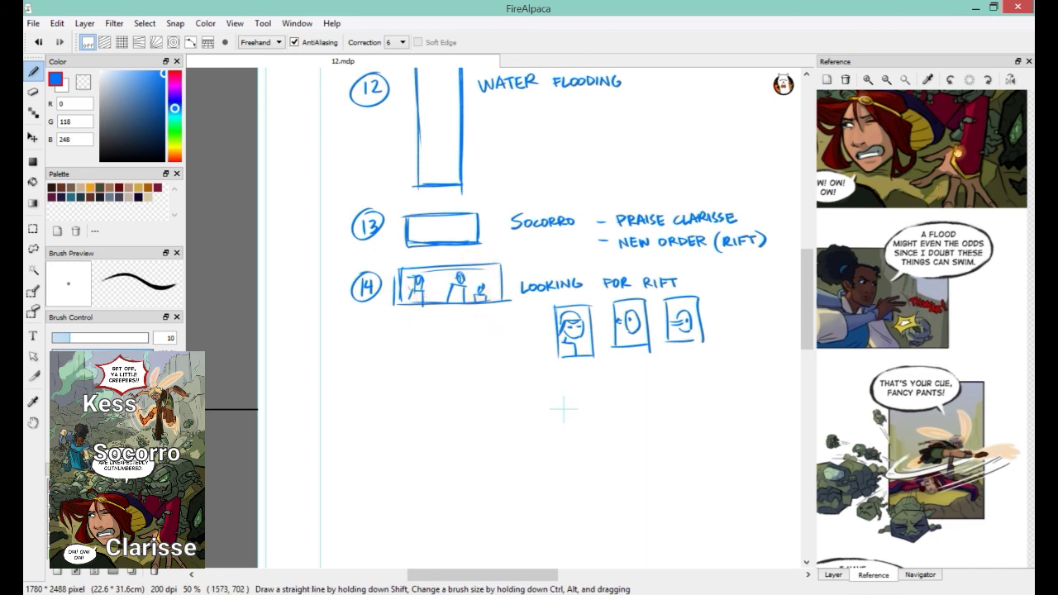
scroll(958, 153, up, 5)
- Scroll the reference down to the glowing-eyes panels and 'BE RELEASED.' and shade panel 14's leftmost figure
scroll(934, 159, up, 2)
scroll(929, 166, down, 8)
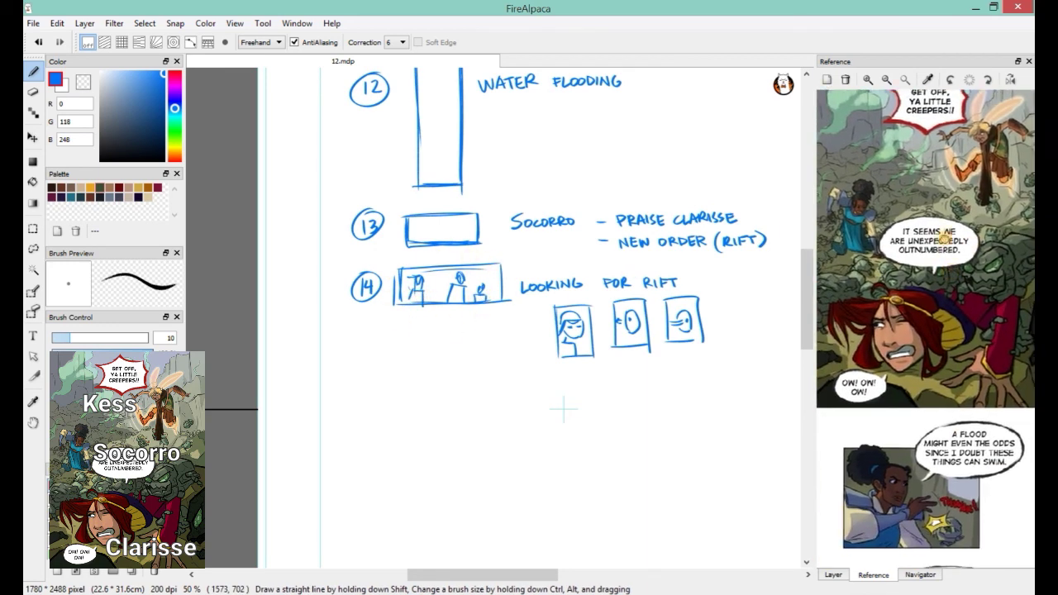
scroll(926, 171, down, 4)
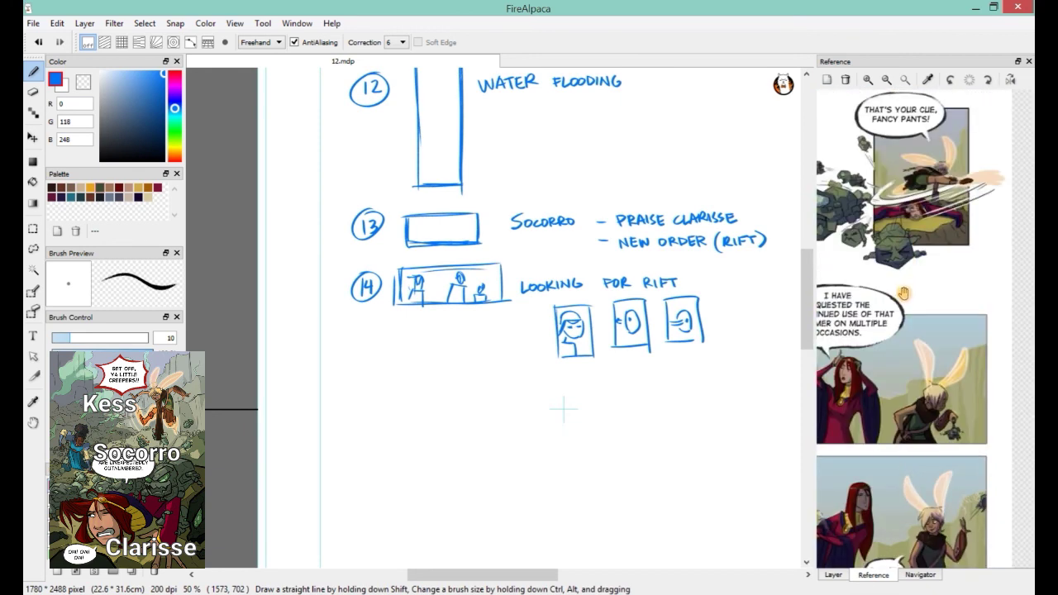
scroll(871, 373, down, 6)
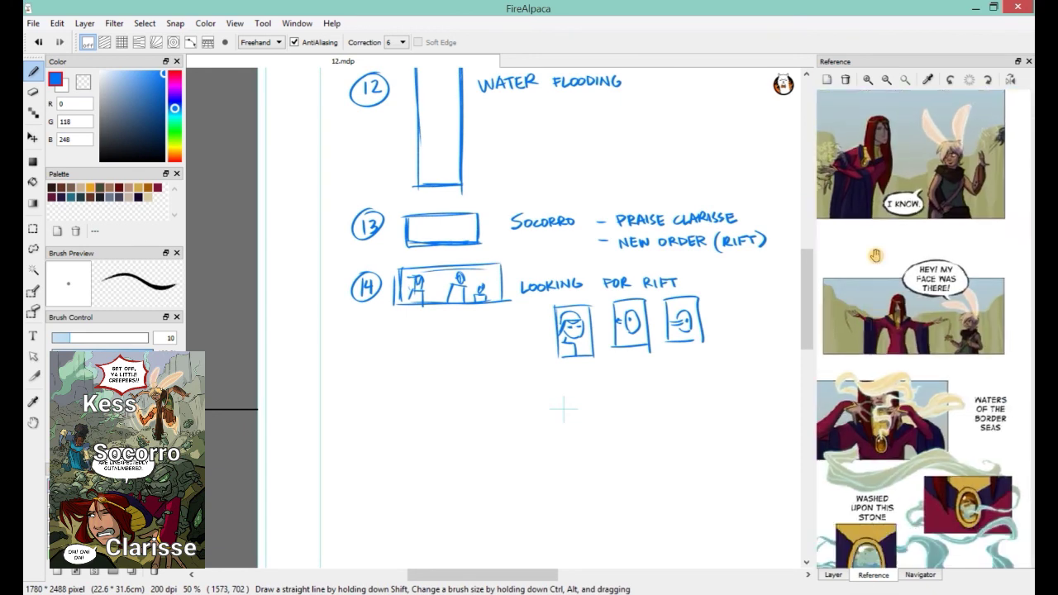
scroll(881, 364, down, 6)
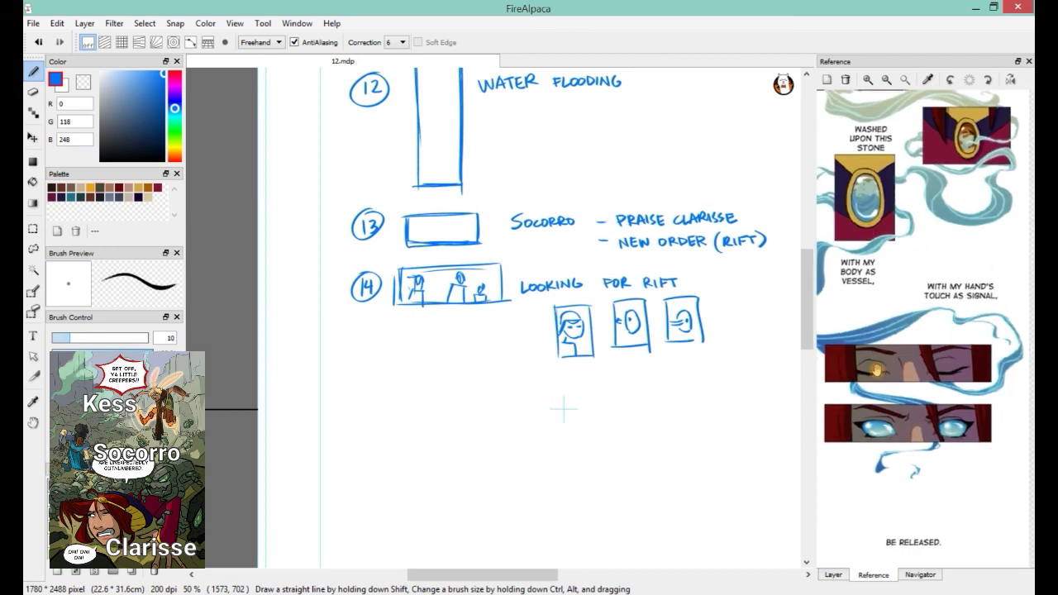
drag(882, 364, 890, 315)
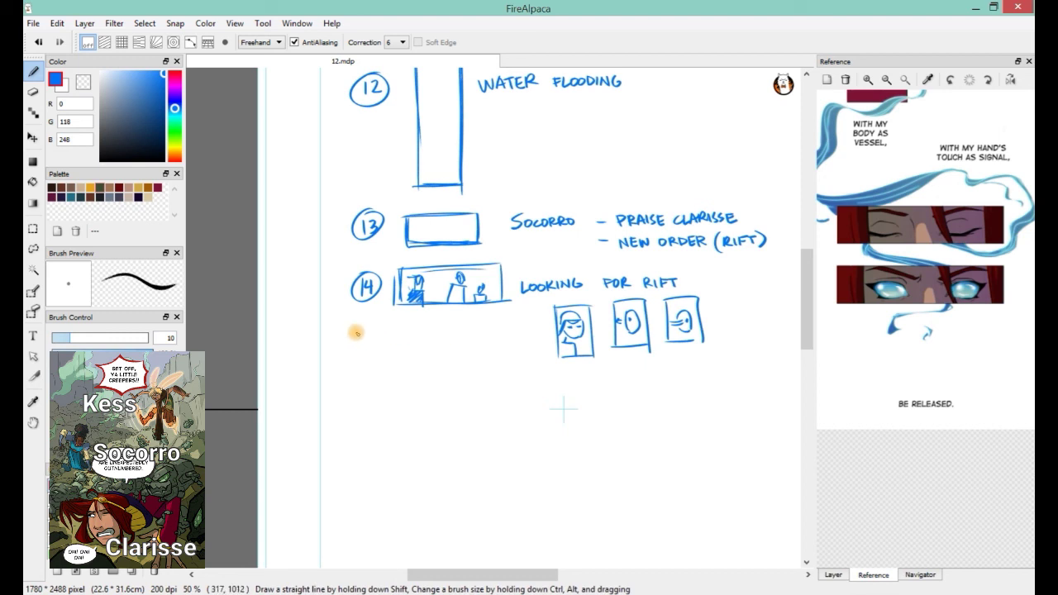
- Write a circled 15 below panel 14 and draw a downward arrow under its box, replacing a curved arrow
mouse_move(357, 324)
mouse_down()
mouse_move(360, 353)
mouse_move(362, 320)
mouse_move(433, 328)
mouse_up()
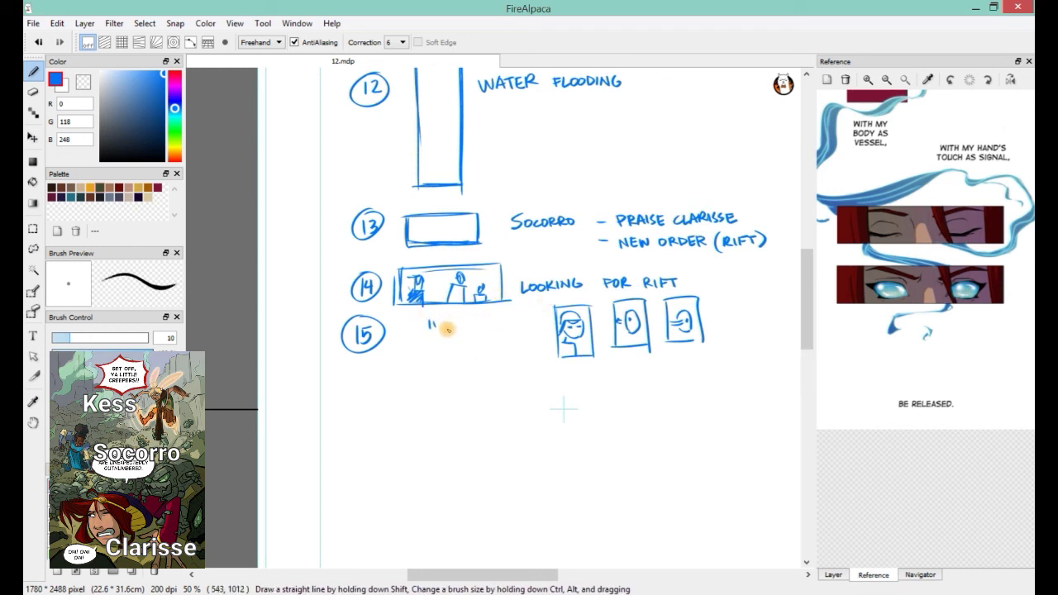
drag(442, 328, 460, 311)
key(ctrl+z)
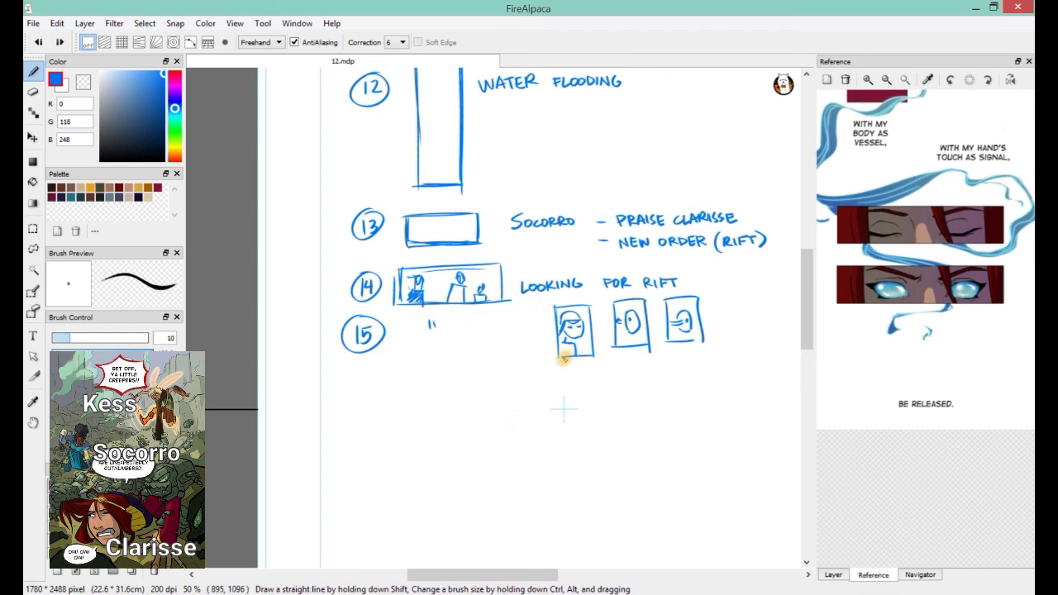
key(ctrl+z)
mouse_move(439, 309)
mouse_down()
mouse_move(438, 346)
mouse_move(449, 333)
mouse_up()
scroll(644, 281, up, 3)
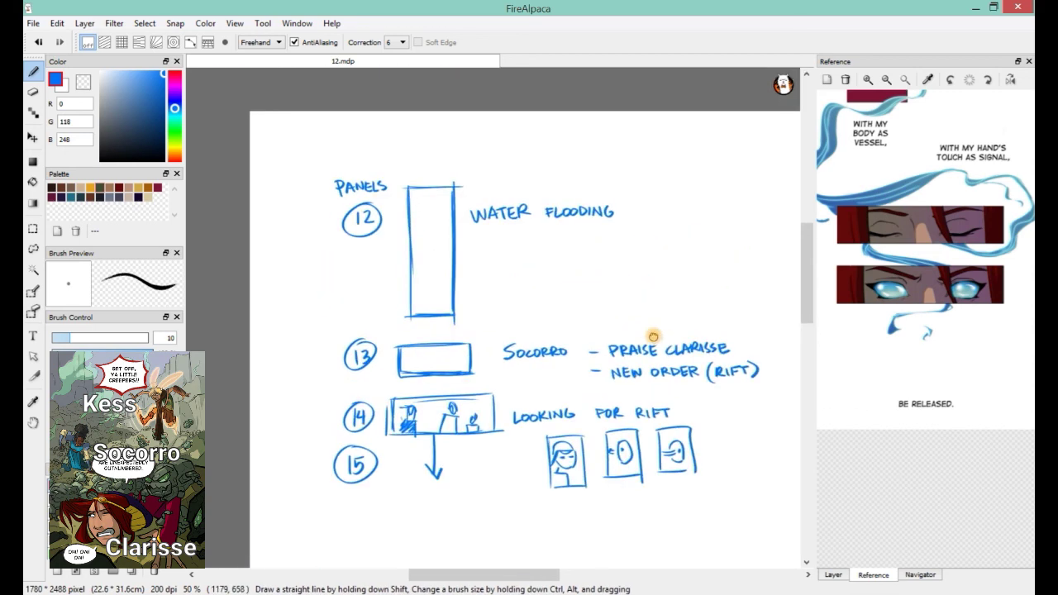
- Write a circled 16 below the circled 15
scroll(620, 405, down, 6)
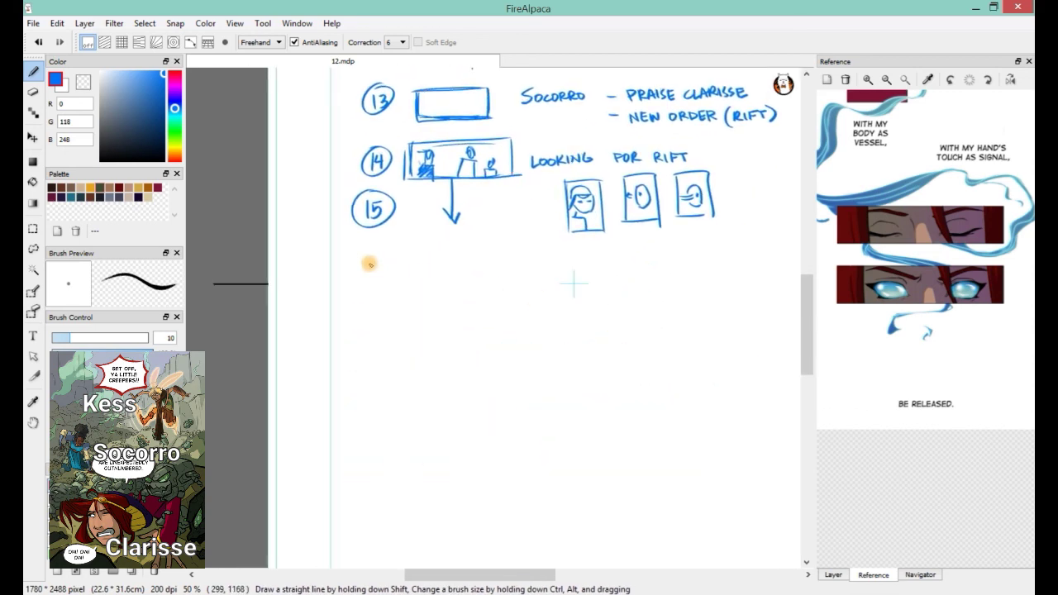
mouse_move(365, 252)
mouse_down()
mouse_move(364, 276)
mouse_move(378, 272)
mouse_up()
mouse_move(376, 248)
mouse_down()
mouse_move(355, 273)
mouse_move(382, 250)
mouse_up()
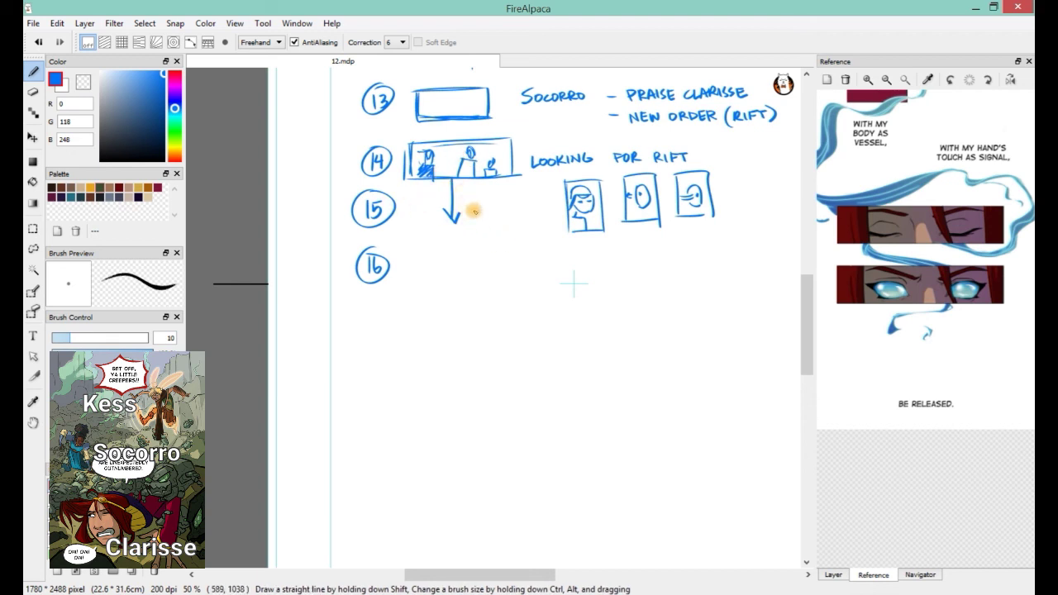
- Erase the arrow line under panel 14 and return to the blue brush
click(33, 91)
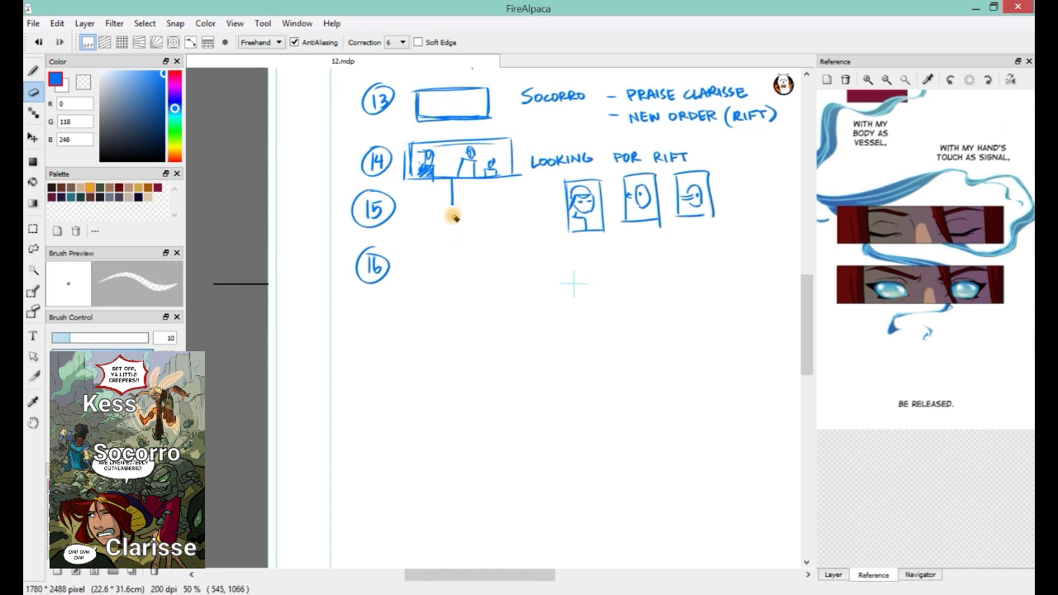
drag(454, 212, 452, 190)
click(34, 73)
click(34, 74)
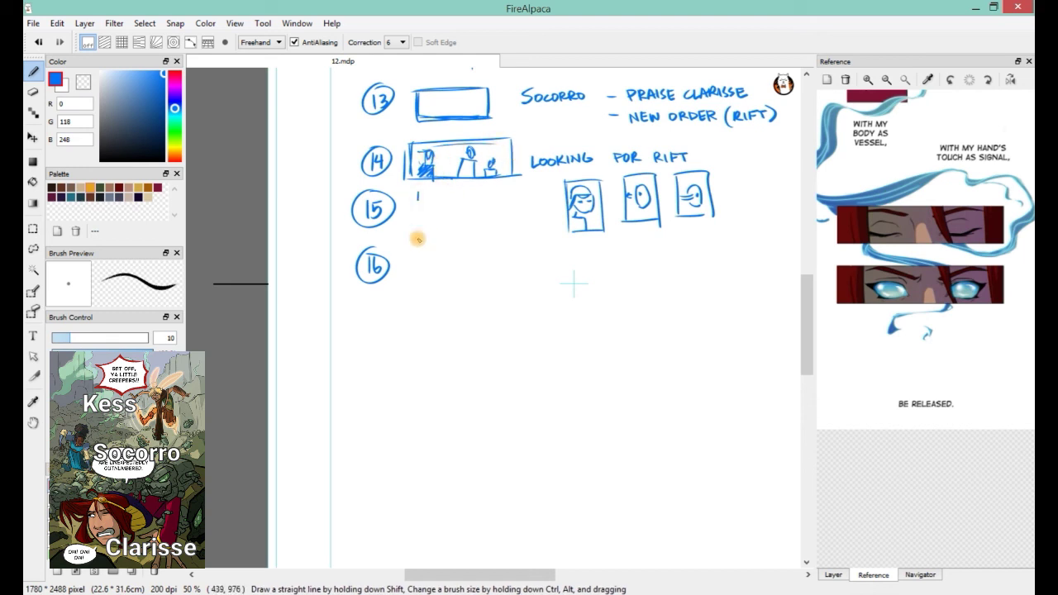
- Start panel 15's box and draw panel 16's wide box with a wavy ground line and hatching
mouse_move(418, 238)
mouse_down()
mouse_move(418, 192)
mouse_move(491, 238)
mouse_move(491, 230)
mouse_up()
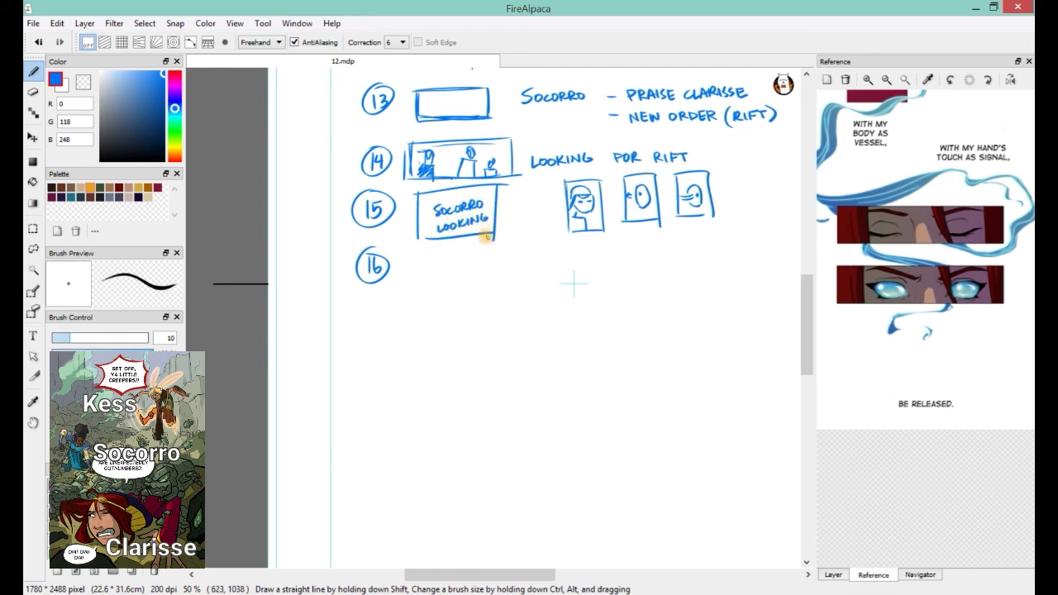
mouse_move(405, 258)
mouse_down()
mouse_move(407, 302)
mouse_move(564, 245)
mouse_move(560, 299)
mouse_up()
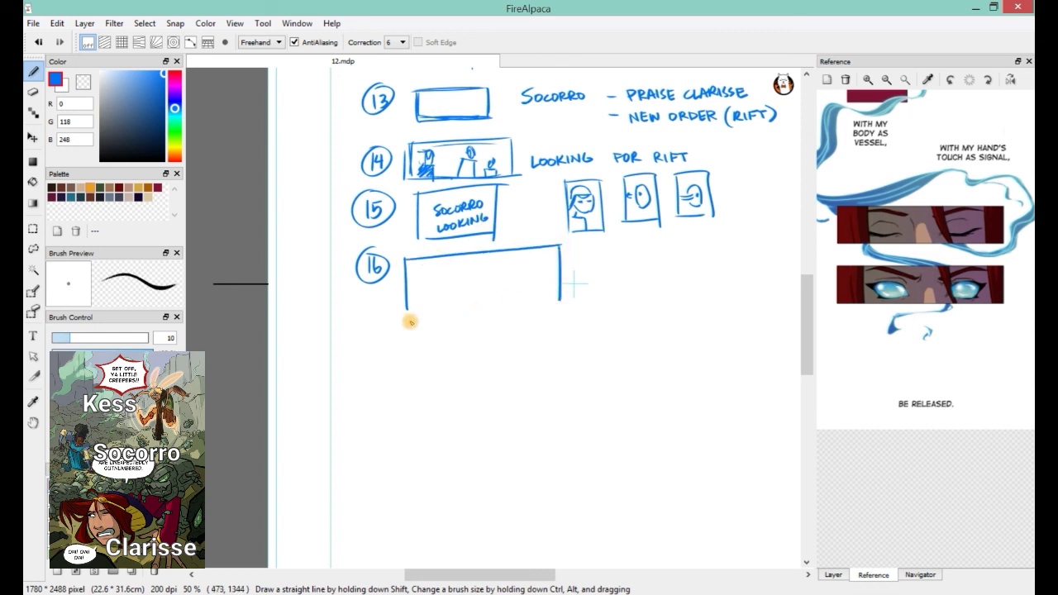
drag(405, 309, 551, 302)
mouse_move(408, 282)
mouse_down()
mouse_move(450, 302)
mouse_move(556, 277)
mouse_move(519, 286)
mouse_up()
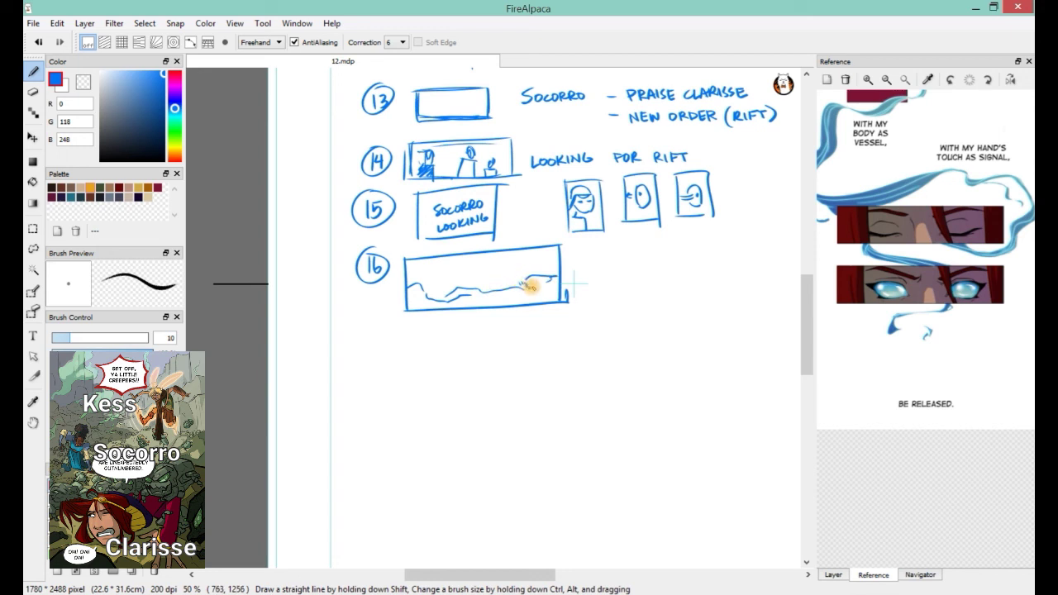
drag(512, 280, 536, 280)
- Circle the SOCORRO LOOKING note in panel 15 and outline a second box right of panel 16
mouse_move(486, 193)
mouse_down()
mouse_move(416, 206)
mouse_move(500, 205)
mouse_move(476, 194)
mouse_up()
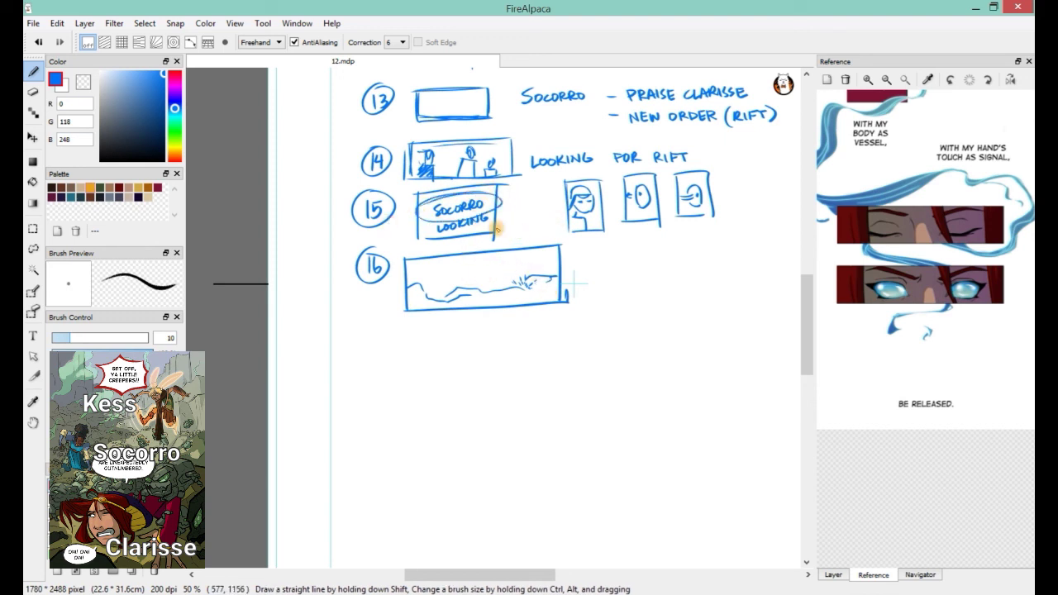
drag(473, 322, 480, 265)
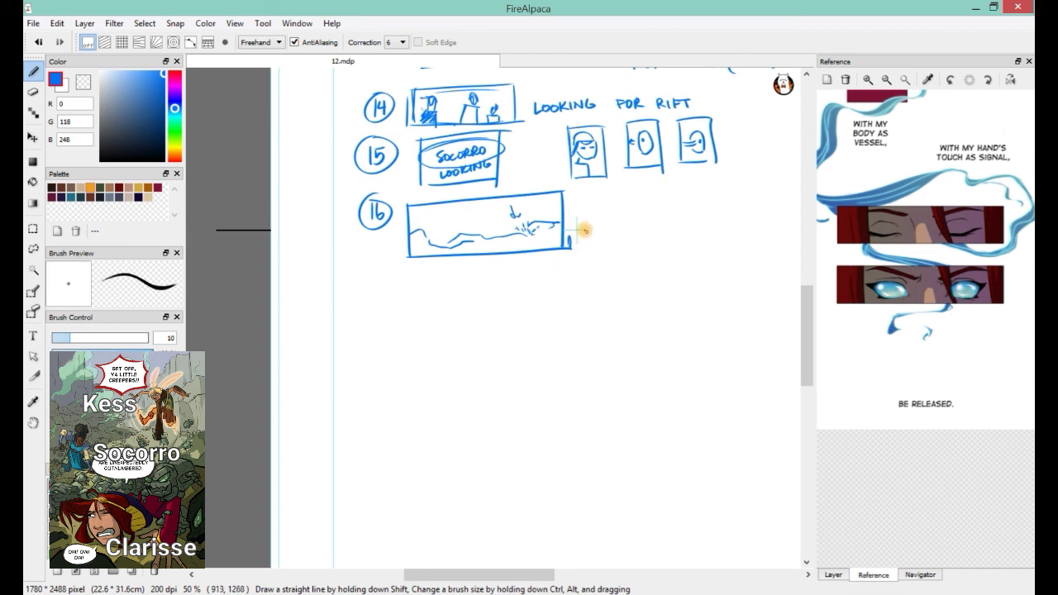
mouse_move(585, 264)
mouse_down()
mouse_move(588, 229)
mouse_move(685, 245)
mouse_move(686, 263)
mouse_move(580, 266)
mouse_up()
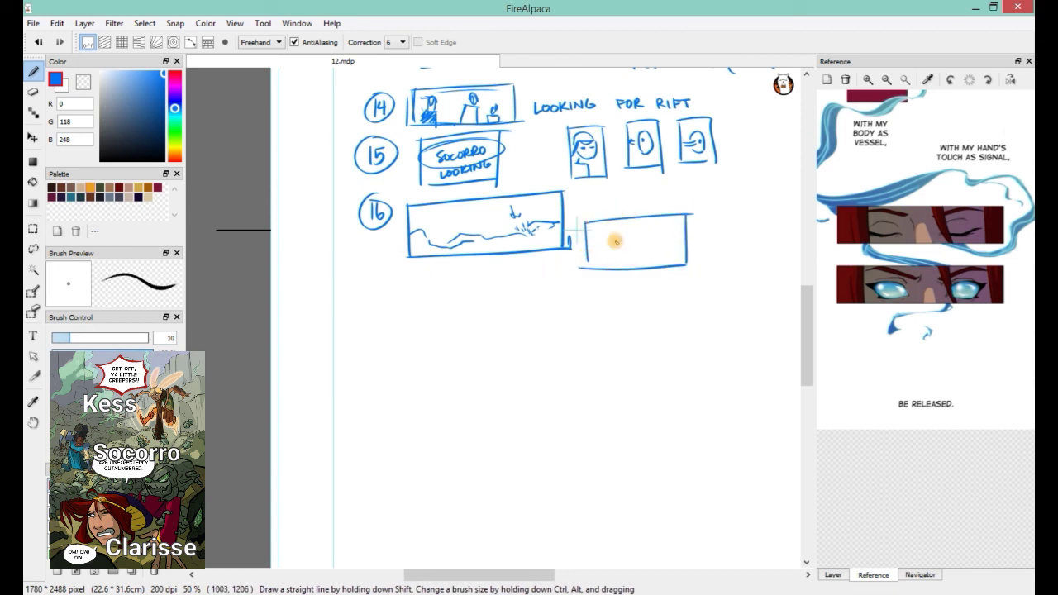
- Sketch a face close-up in the new box right of panel 16
mouse_move(638, 228)
mouse_down()
mouse_move(615, 232)
mouse_move(592, 257)
mouse_move(647, 238)
mouse_move(631, 232)
mouse_move(667, 234)
mouse_move(641, 263)
mouse_up()
drag(476, 317, 527, 351)
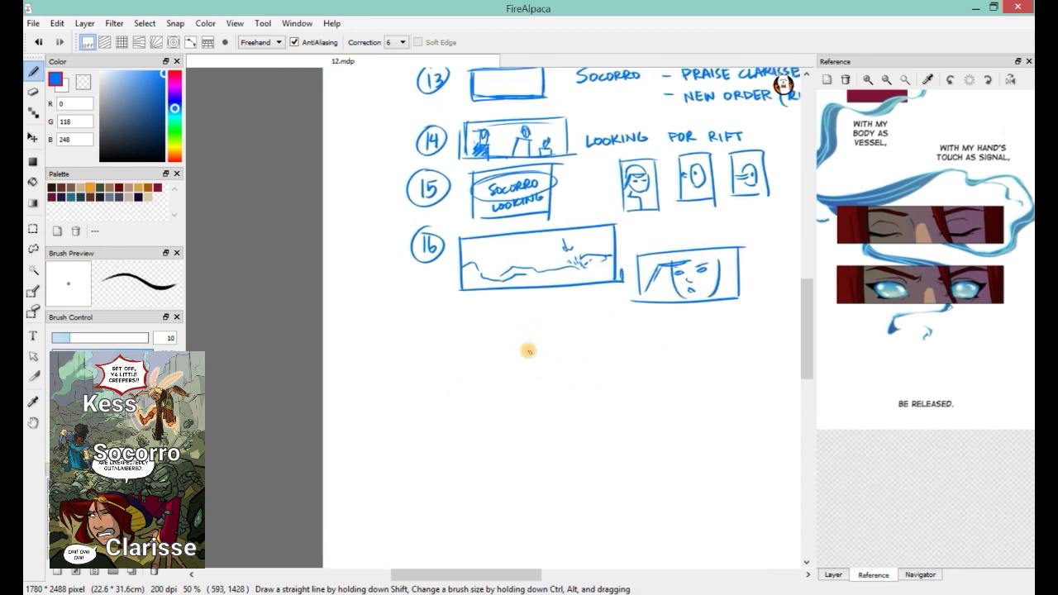
scroll(445, 267, down, 2)
- Write a circled 17 with 'THERE IT IS!' enclosed in an ellipse speech bubble
mouse_move(445, 264)
mouse_down()
mouse_move(448, 282)
mouse_move(438, 255)
mouse_move(499, 263)
mouse_up()
drag(493, 263, 494, 272)
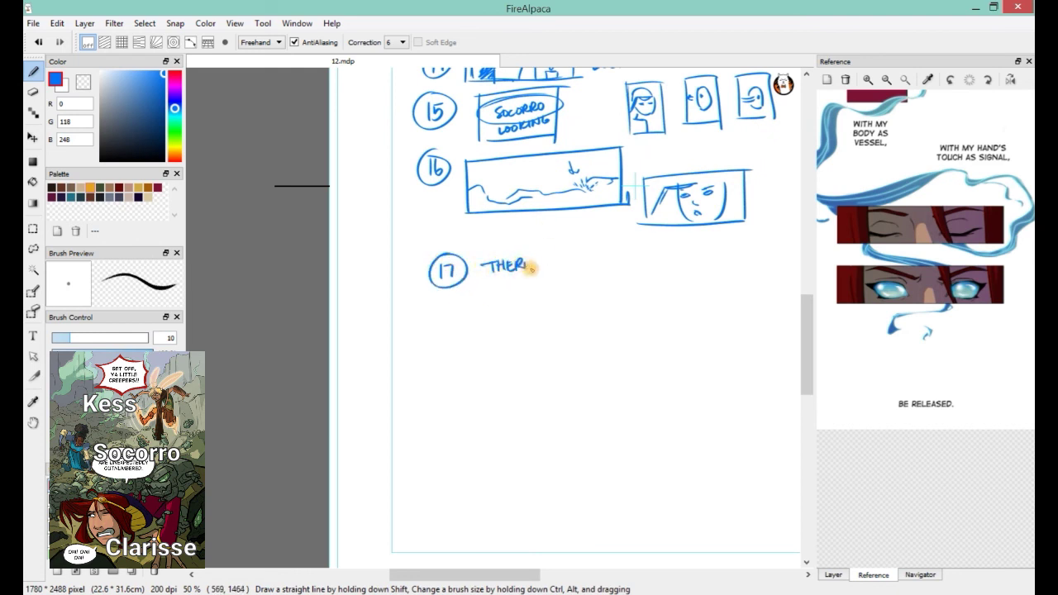
drag(530, 263, 544, 271)
drag(548, 259, 567, 269)
mouse_move(579, 257)
mouse_down()
mouse_move(572, 269)
mouse_move(584, 256)
mouse_move(602, 265)
mouse_move(513, 245)
mouse_up()
click(589, 260)
mouse_move(631, 292)
mouse_down()
mouse_move(570, 300)
mouse_move(570, 326)
mouse_up()
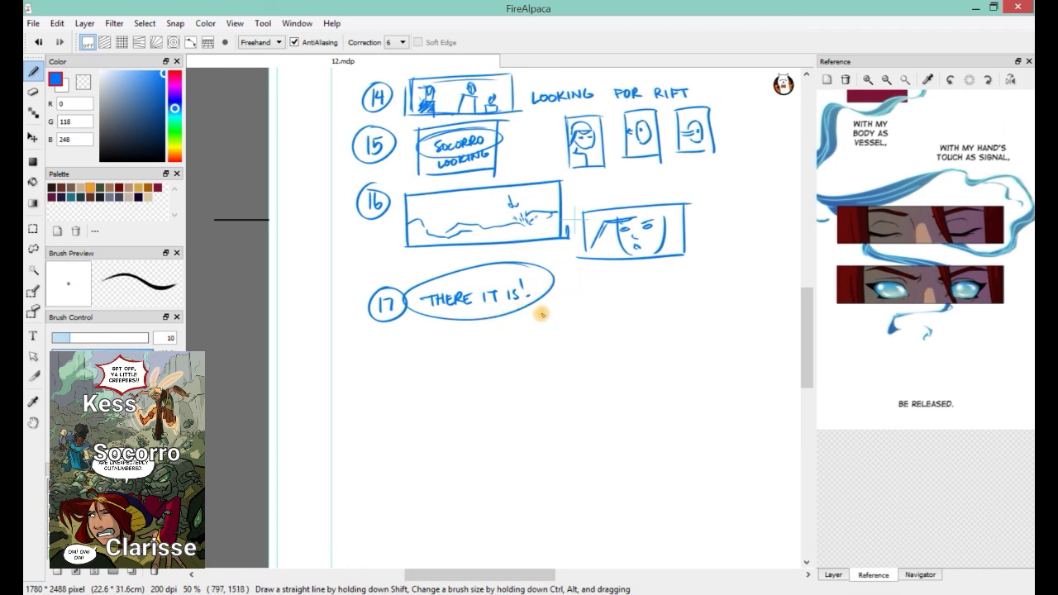
- Draw panel 17's box with a speed-lined burst and an arrow from panel 16
mouse_move(537, 304)
mouse_down()
mouse_move(537, 314)
mouse_move(622, 291)
mouse_up()
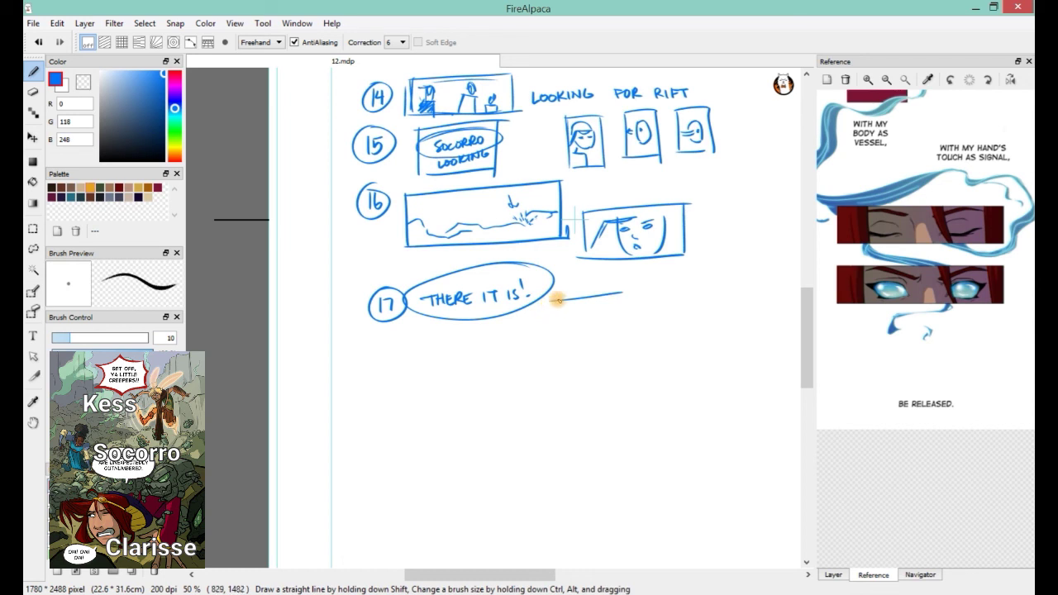
mouse_move(538, 307)
mouse_down()
mouse_move(537, 363)
mouse_move(650, 357)
mouse_up()
mouse_move(625, 294)
mouse_down()
mouse_move(629, 353)
mouse_move(619, 292)
mouse_up()
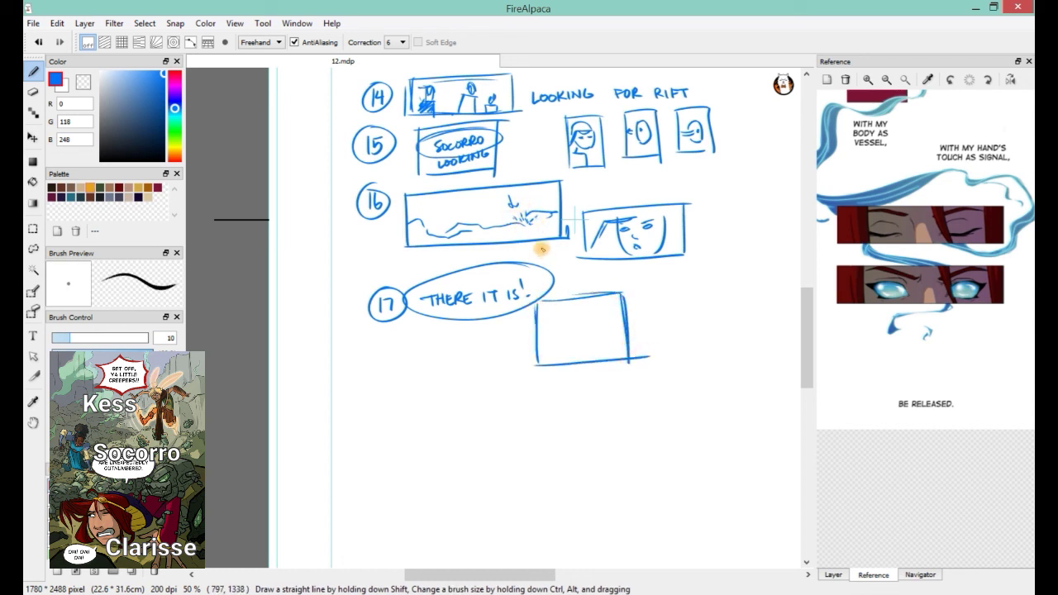
drag(539, 245, 568, 282)
mouse_move(568, 269)
mouse_down()
mouse_move(564, 312)
mouse_move(590, 311)
mouse_move(609, 335)
mouse_move(574, 330)
mouse_move(600, 337)
mouse_move(597, 347)
mouse_move(565, 337)
mouse_move(563, 346)
mouse_move(575, 357)
mouse_move(596, 348)
mouse_move(571, 333)
mouse_move(614, 348)
mouse_move(541, 332)
mouse_up()
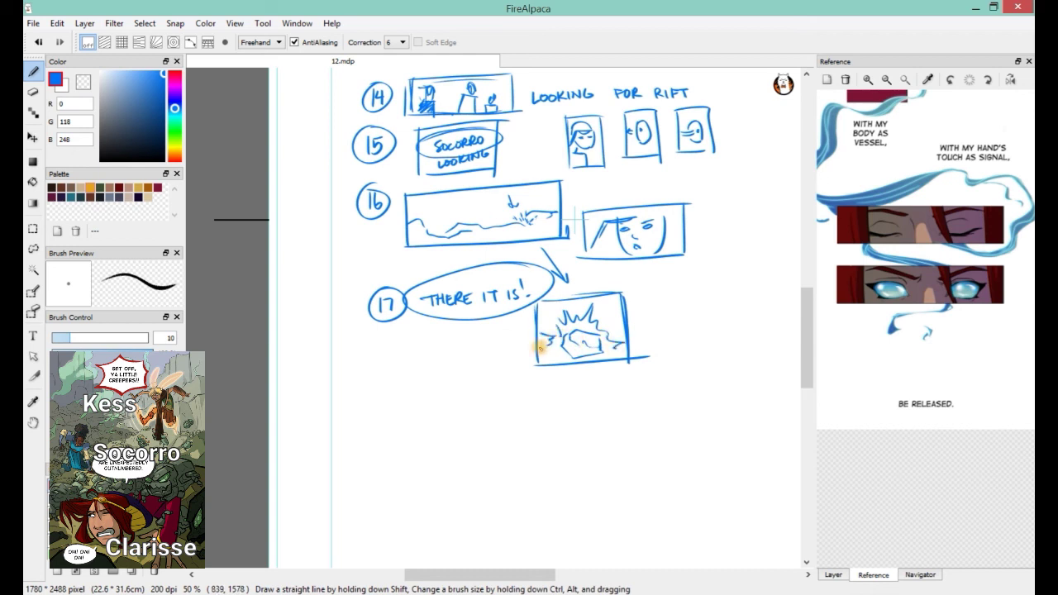
drag(611, 334, 626, 343)
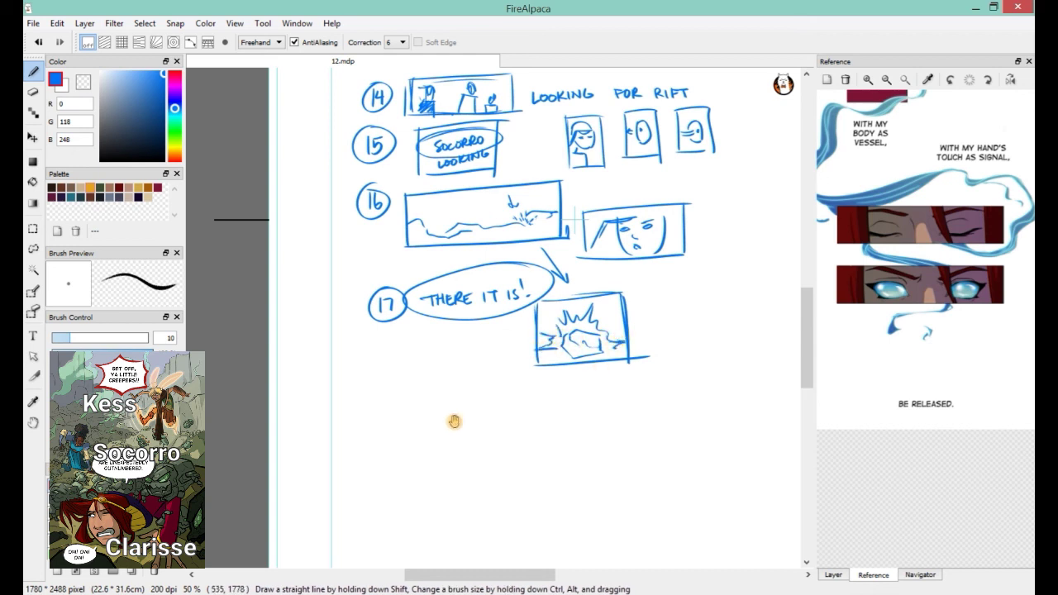
drag(454, 421, 485, 357)
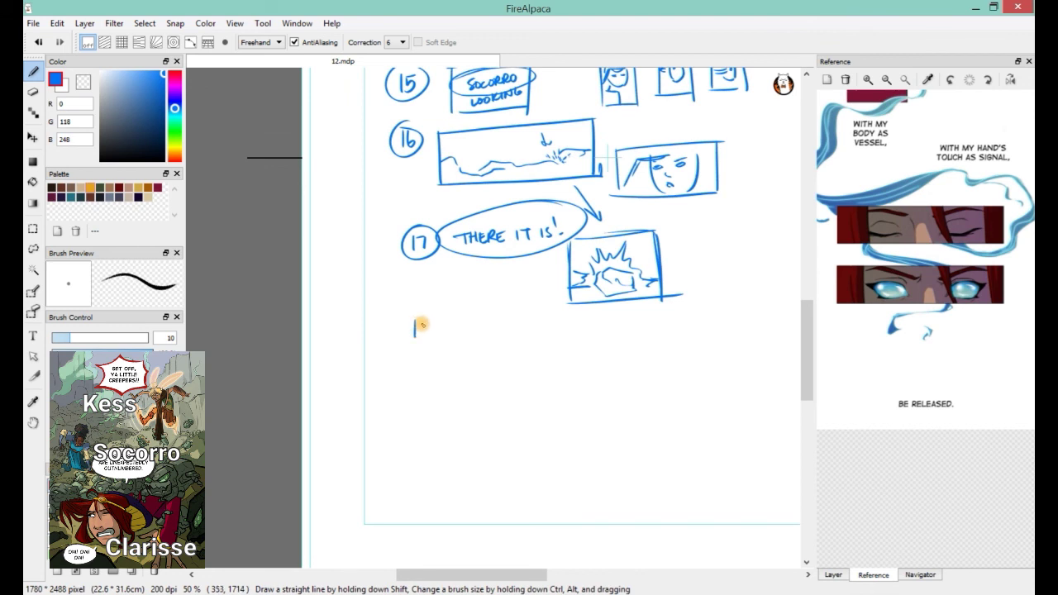
- Write and circle the panel number 18 below panel 17
drag(426, 330, 429, 329)
mouse_move(432, 309)
mouse_down()
mouse_move(418, 346)
mouse_move(437, 314)
mouse_up()
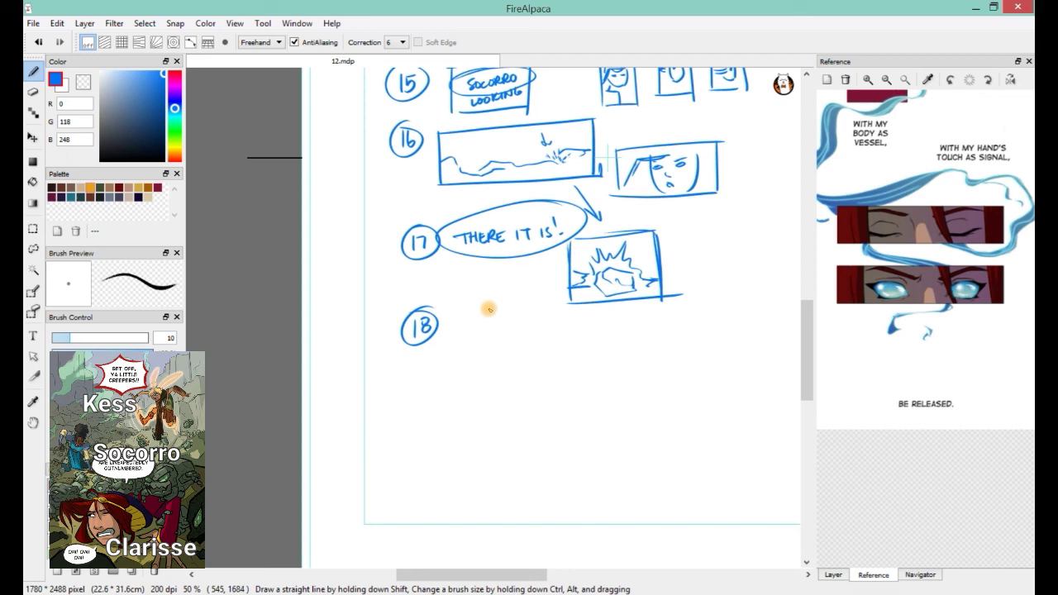
drag(682, 205, 569, 395)
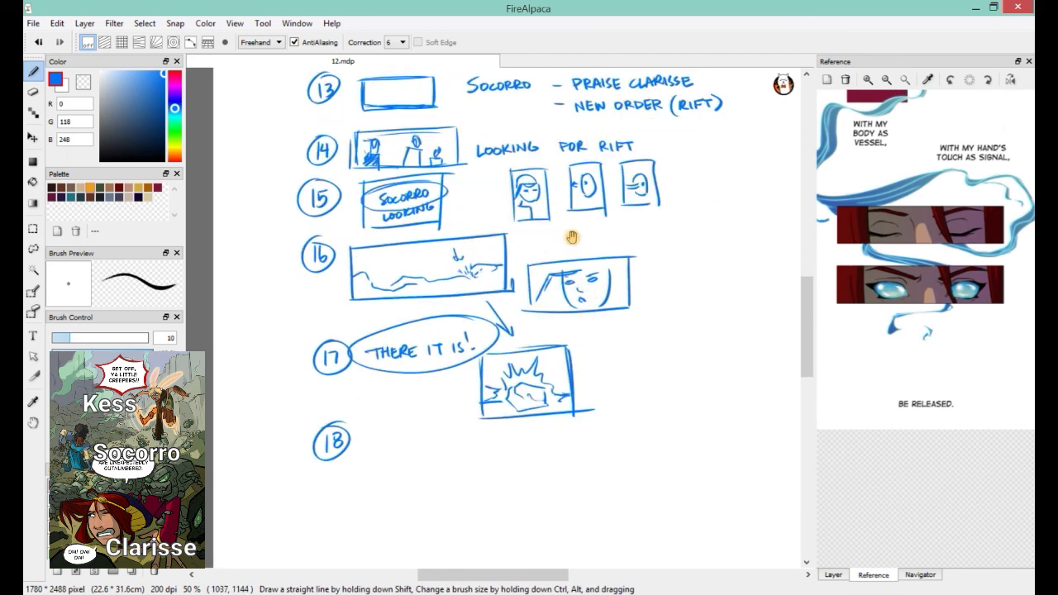
drag(569, 236, 593, 306)
scroll(593, 306, down, 5)
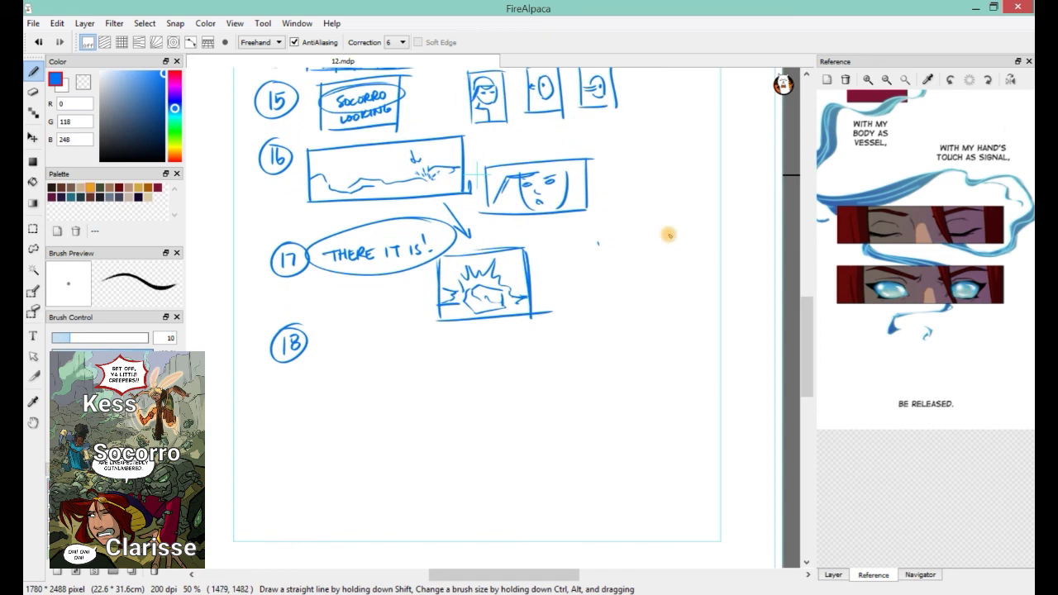
- Sketch steam lines, rocks and a standing rocky robot body right of panel 17
drag(653, 221, 672, 296)
drag(678, 236, 694, 296)
mouse_move(646, 279)
mouse_down()
mouse_move(655, 324)
mouse_move(689, 313)
mouse_move(697, 337)
mouse_move(676, 326)
mouse_move(719, 301)
mouse_move(673, 291)
mouse_move(662, 320)
mouse_move(715, 335)
mouse_up()
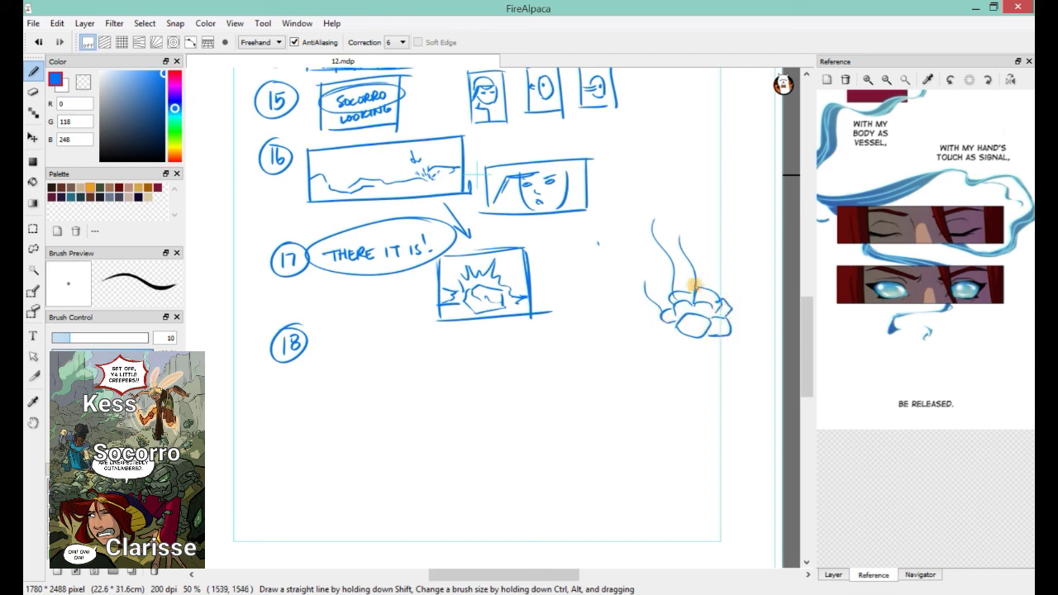
mouse_move(694, 286)
mouse_down()
mouse_move(681, 251)
mouse_move(712, 253)
mouse_move(714, 276)
mouse_move(678, 276)
mouse_move(672, 299)
mouse_move(633, 330)
mouse_move(742, 333)
mouse_move(740, 323)
mouse_move(665, 327)
mouse_move(679, 376)
mouse_move(659, 422)
mouse_move(681, 423)
mouse_move(697, 391)
mouse_move(719, 388)
mouse_move(733, 416)
mouse_move(694, 403)
mouse_move(659, 416)
mouse_move(689, 390)
mouse_move(679, 332)
mouse_move(704, 350)
mouse_move(698, 380)
mouse_move(723, 367)
mouse_move(720, 339)
mouse_move(747, 397)
mouse_up()
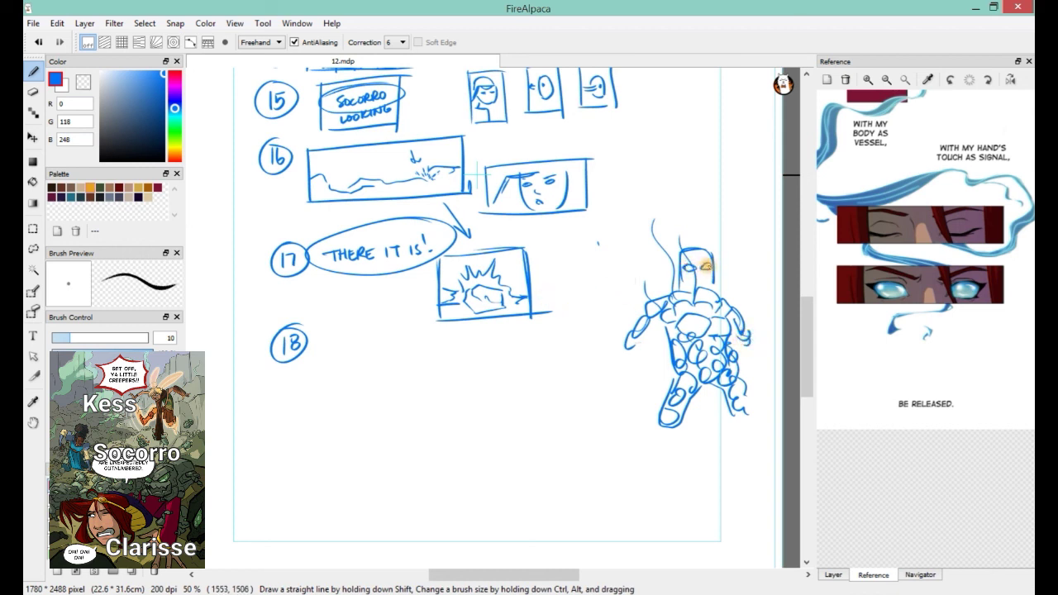
drag(597, 279, 711, 343)
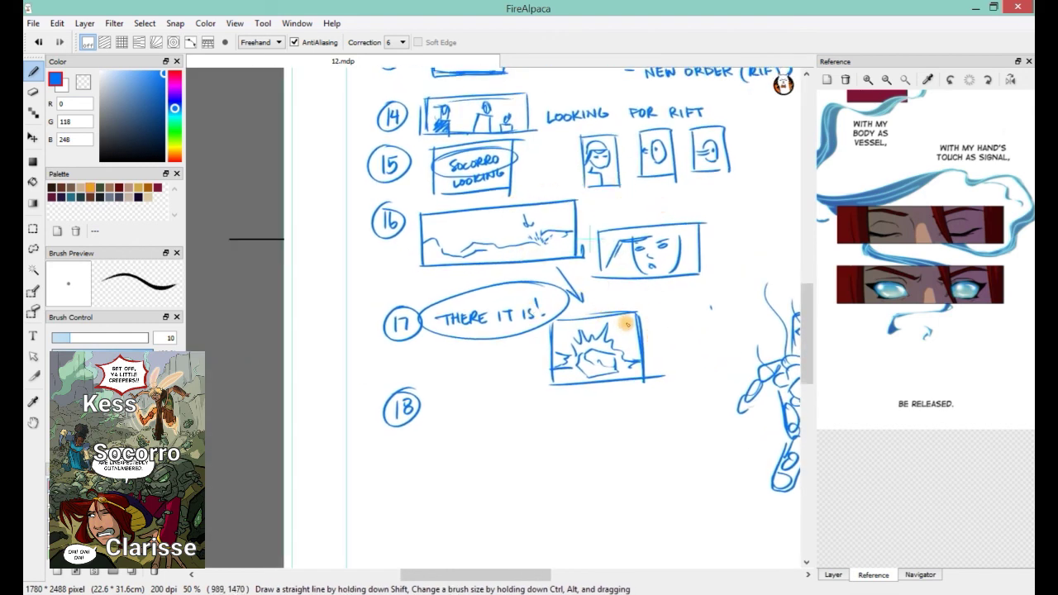
drag(694, 338, 483, 339)
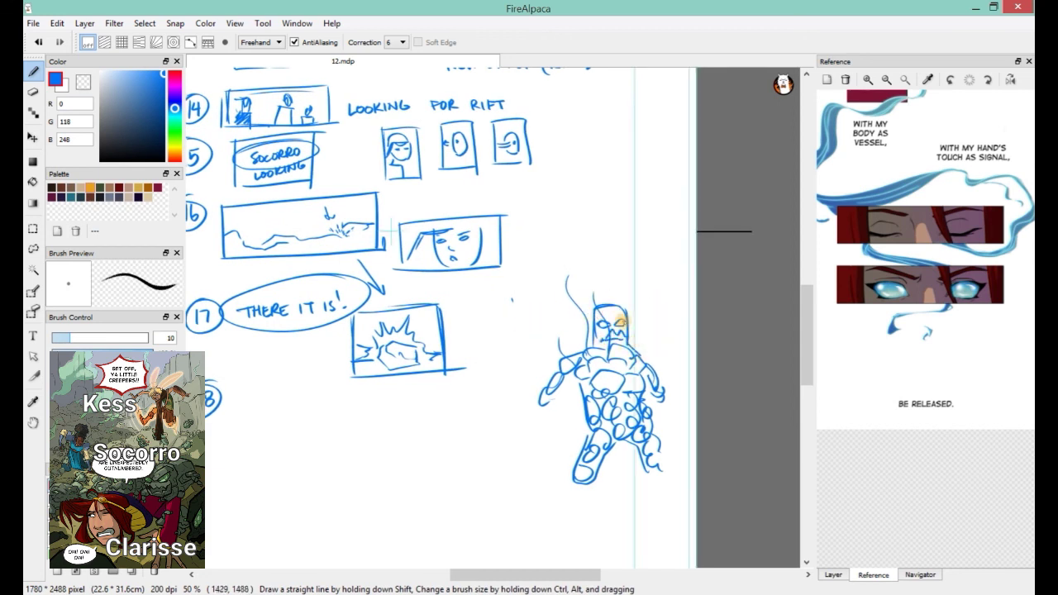
drag(452, 417, 616, 373)
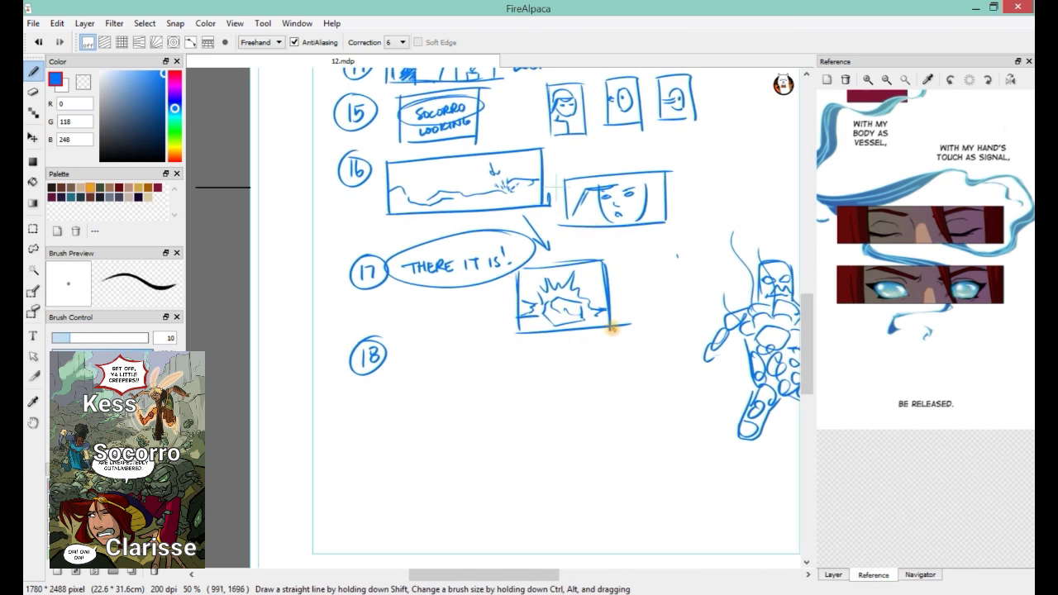
drag(633, 272, 624, 352)
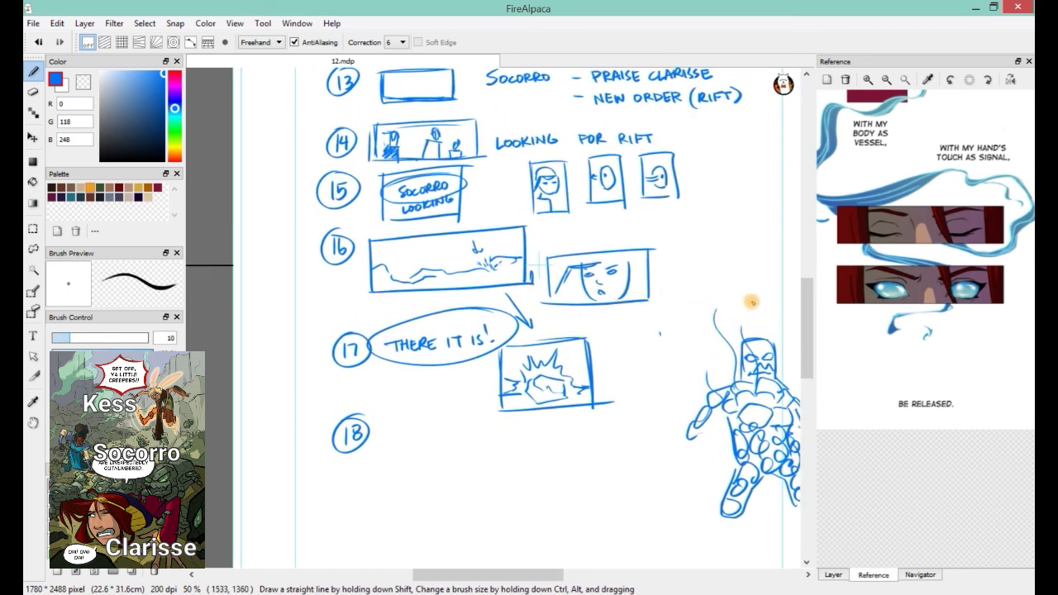
drag(745, 286, 750, 322)
- Undo the stray stroke, box panel 18 wide, and add a wavy leftward arrow with tiny figures
key(ctrl+z)
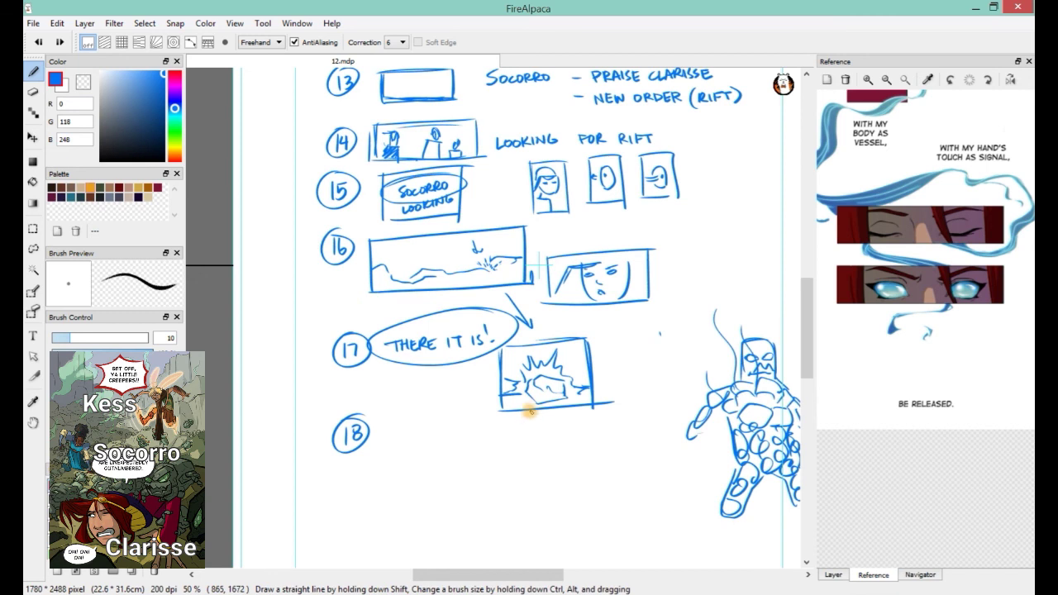
scroll(479, 432, down, 3)
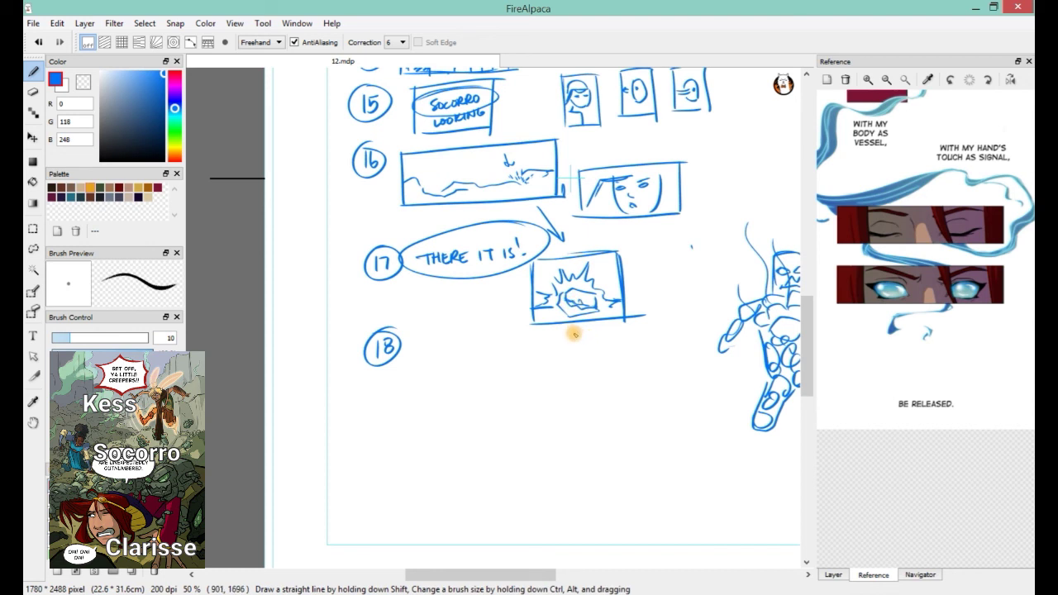
drag(421, 424, 417, 347)
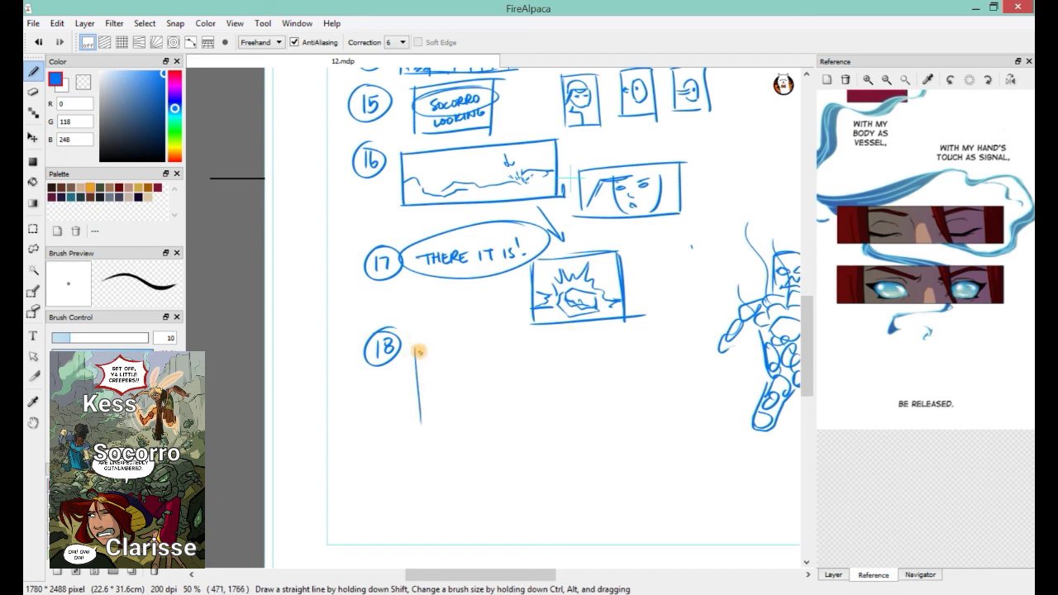
shift+click(671, 327)
shift+click(676, 421)
drag(424, 427, 676, 420)
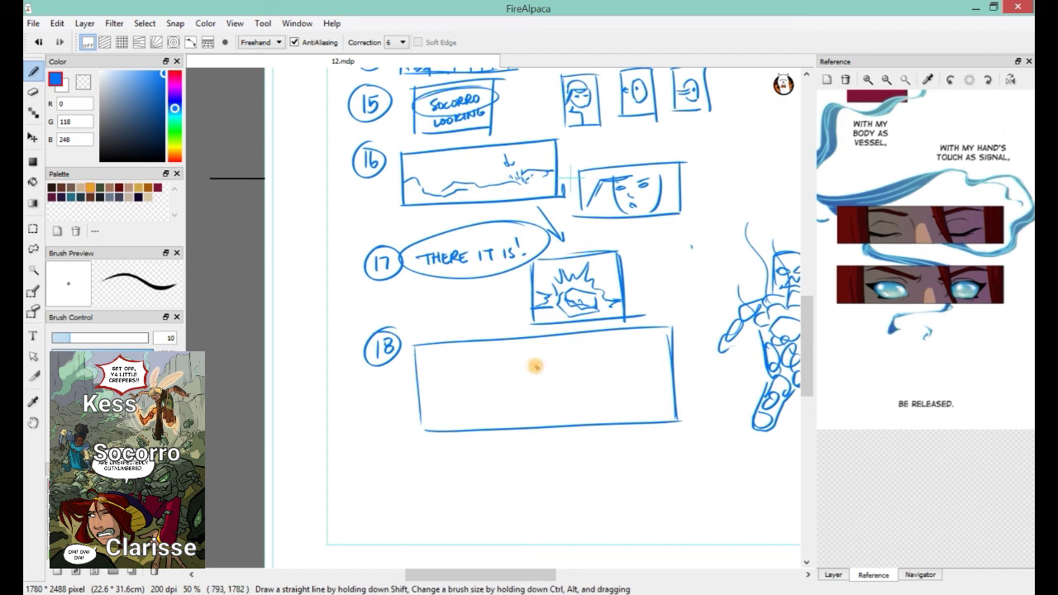
mouse_move(622, 353)
mouse_down()
mouse_move(479, 378)
mouse_move(494, 397)
mouse_up()
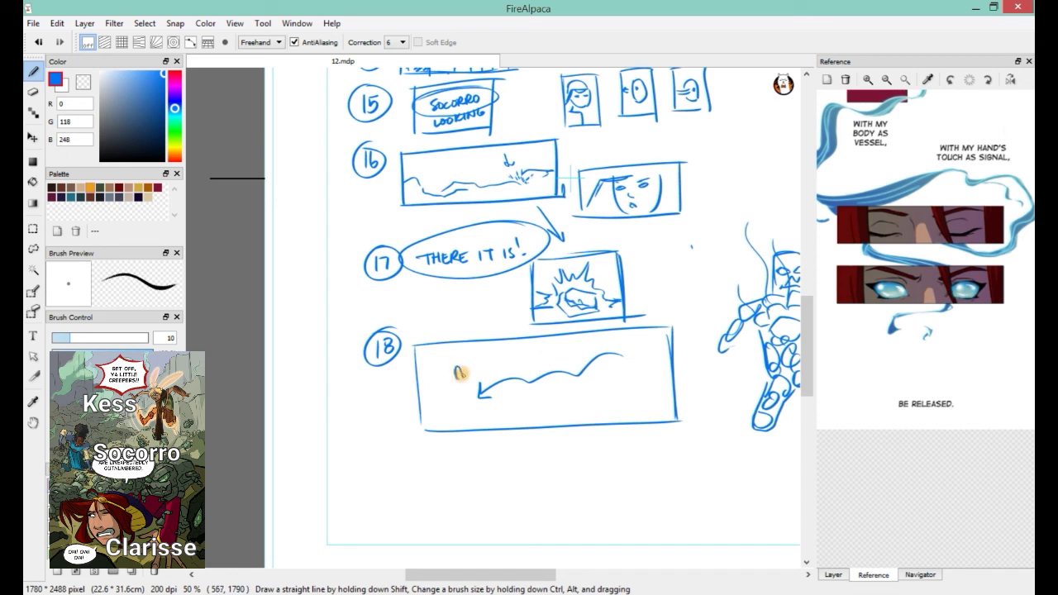
mouse_move(447, 389)
mouse_down()
mouse_move(466, 380)
mouse_move(450, 405)
mouse_move(487, 408)
mouse_up()
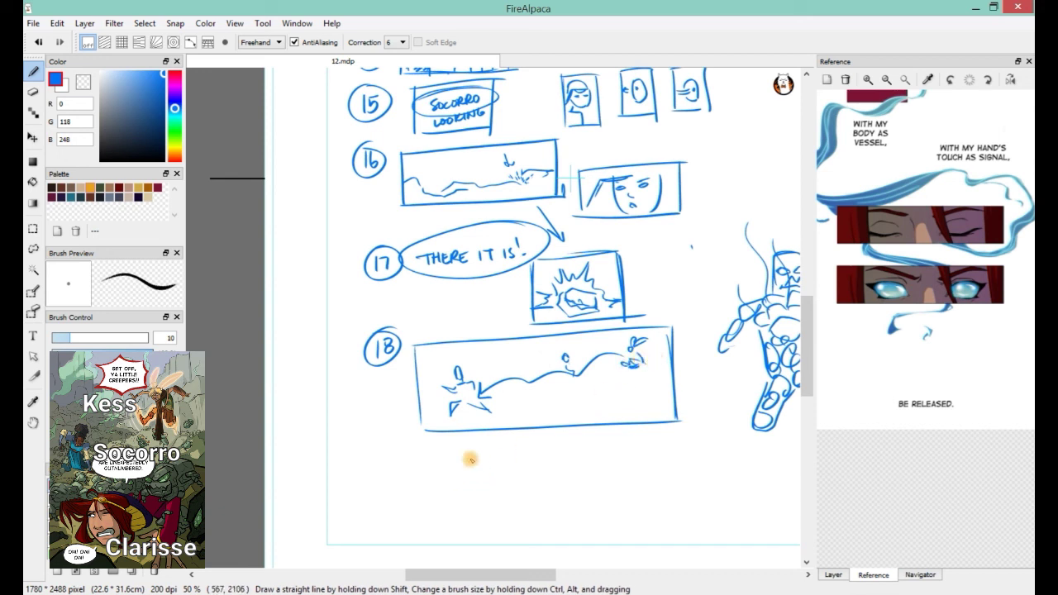
- Draw a rectangle below panel 18 with a slanted shape and a wavy line
drag(651, 388, 689, 312)
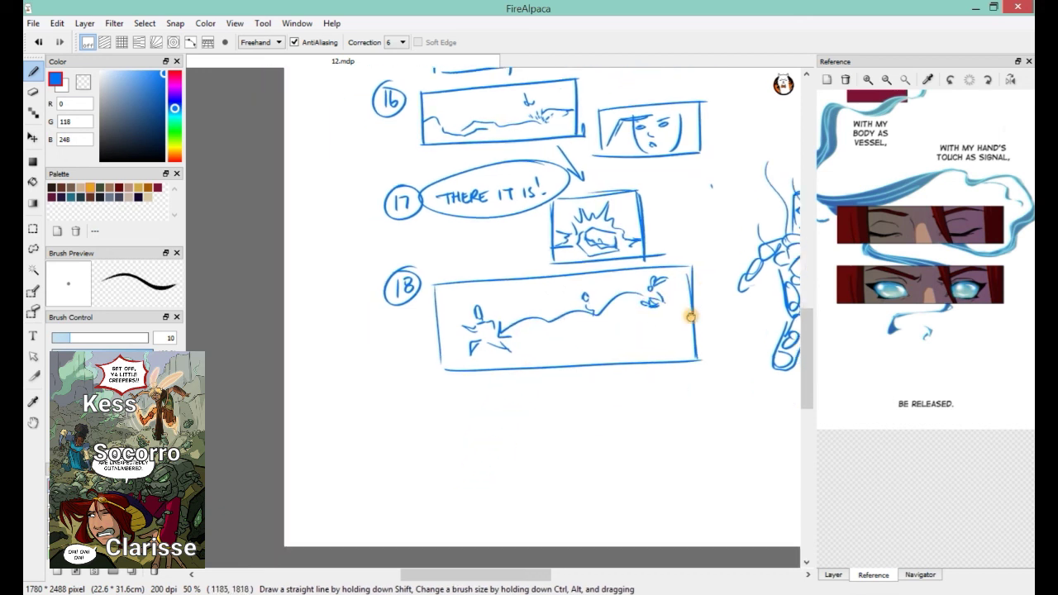
mouse_move(466, 383)
mouse_down()
mouse_move(476, 465)
mouse_move(634, 372)
mouse_move(645, 469)
mouse_up()
drag(474, 468, 647, 468)
click(549, 396)
mouse_move(548, 396)
mouse_down()
mouse_move(535, 422)
mouse_move(515, 411)
mouse_move(547, 395)
mouse_up()
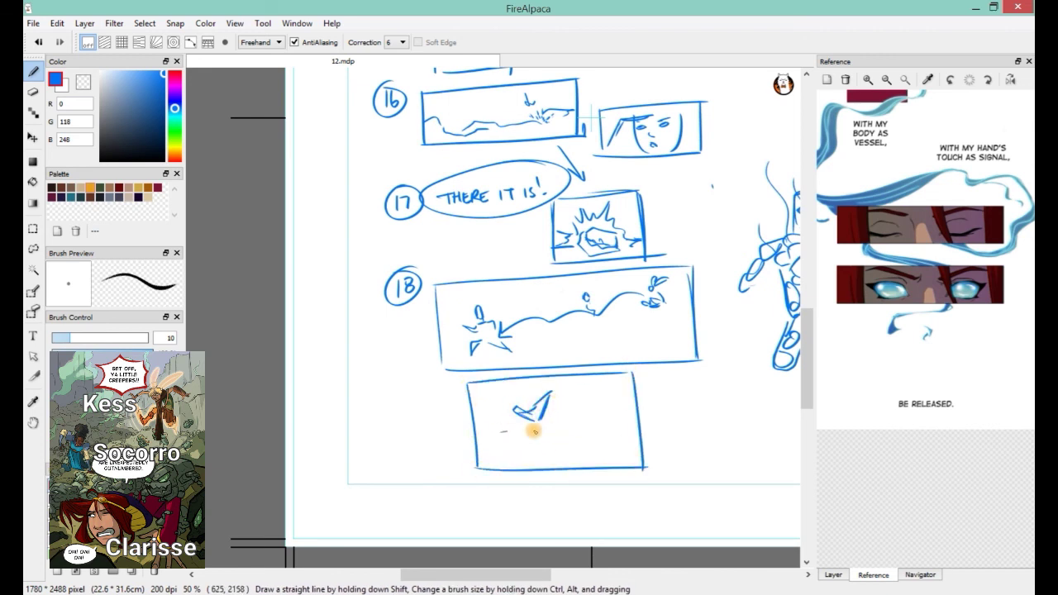
mouse_move(500, 432)
mouse_down()
mouse_move(621, 443)
mouse_move(539, 433)
mouse_move(663, 416)
mouse_move(518, 422)
mouse_up()
mouse_move(558, 453)
mouse_down()
mouse_move(600, 460)
mouse_move(563, 438)
mouse_move(595, 433)
mouse_move(590, 447)
mouse_move(514, 454)
mouse_move(509, 469)
mouse_move(533, 446)
mouse_move(563, 448)
mouse_up()
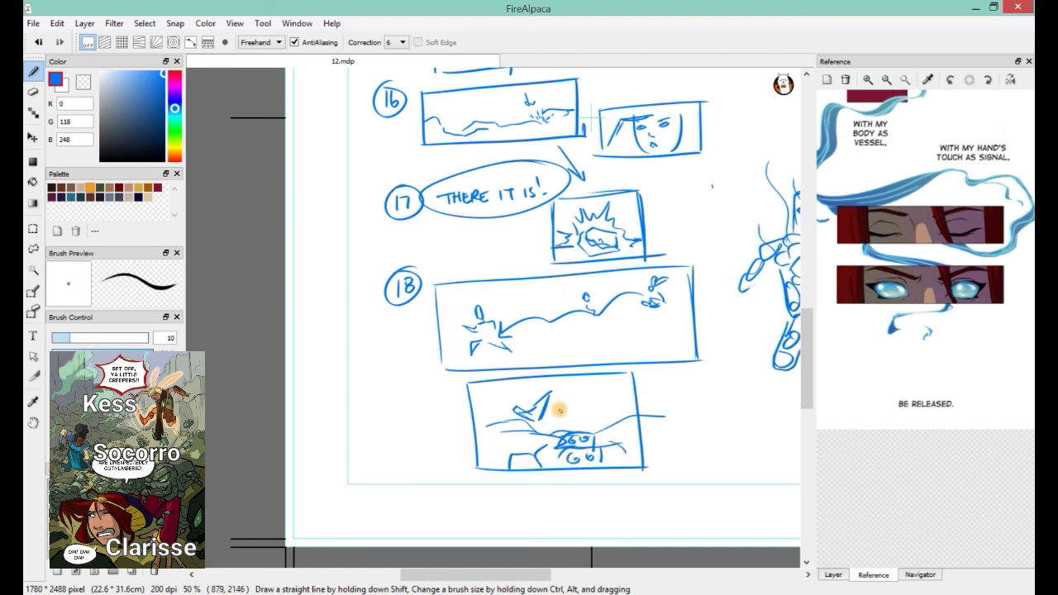
- Add diagonal leg strokes inside the box and label it with a circled 19
drag(562, 380, 542, 413)
drag(564, 382, 546, 415)
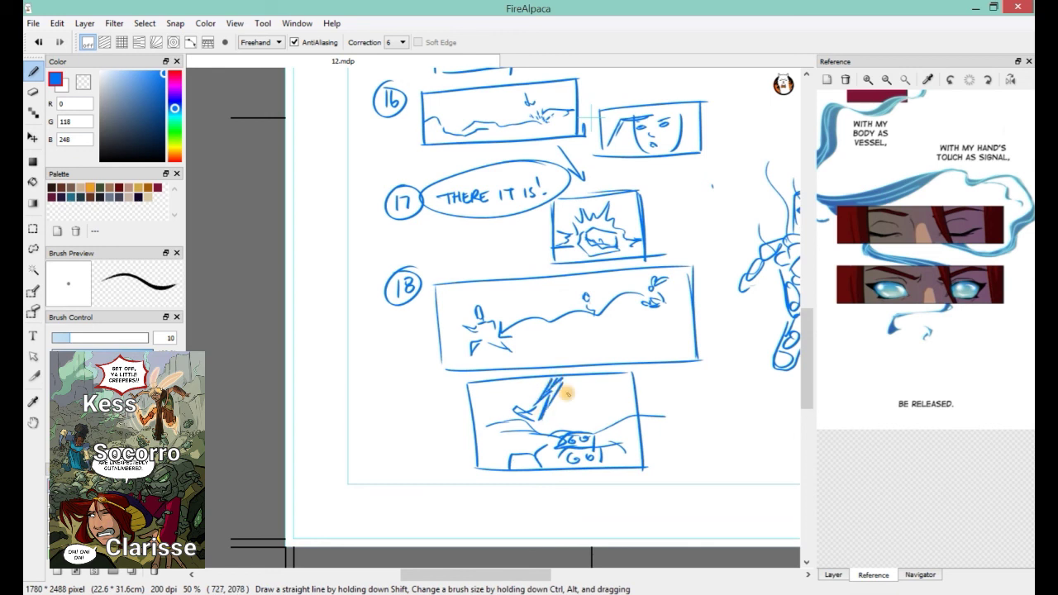
drag(594, 382, 599, 400)
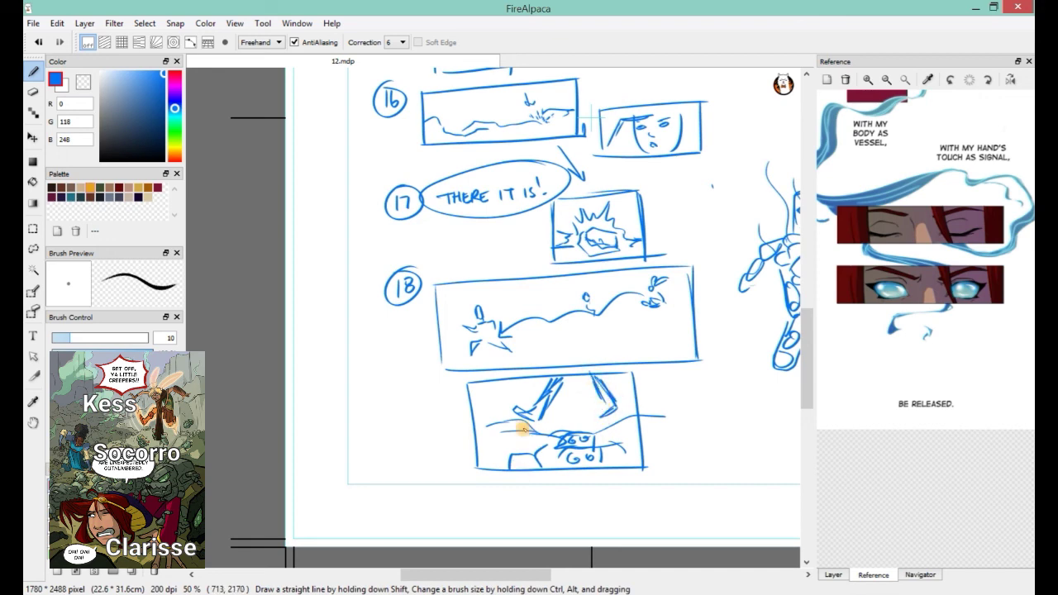
mouse_move(404, 413)
mouse_down()
mouse_move(404, 432)
mouse_move(415, 433)
mouse_move(406, 405)
mouse_up()
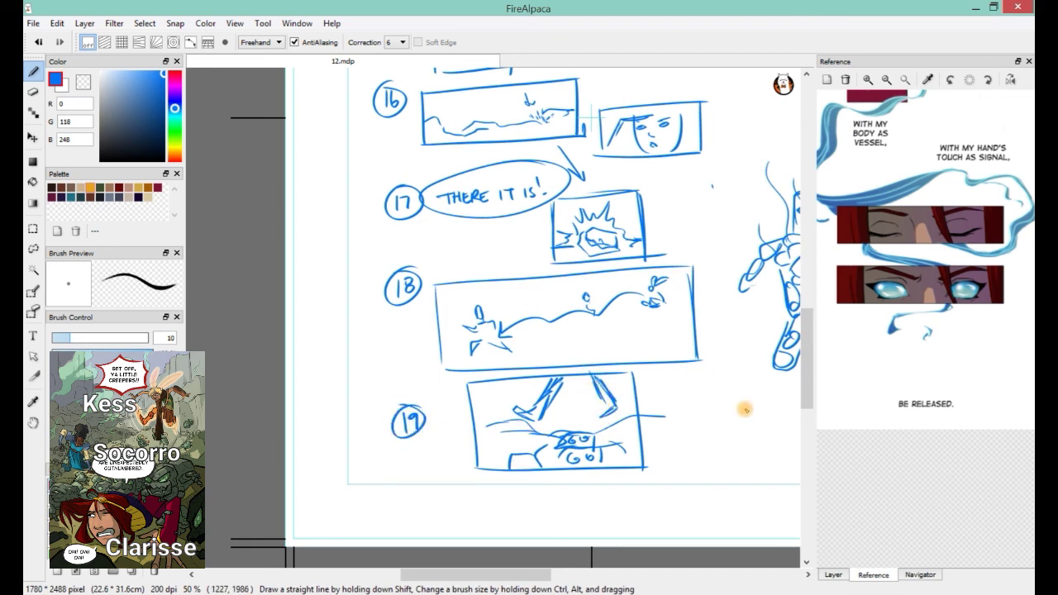
mouse_move(744, 408)
mouse_down()
mouse_move(642, 363)
mouse_move(609, 362)
mouse_move(600, 399)
mouse_up()
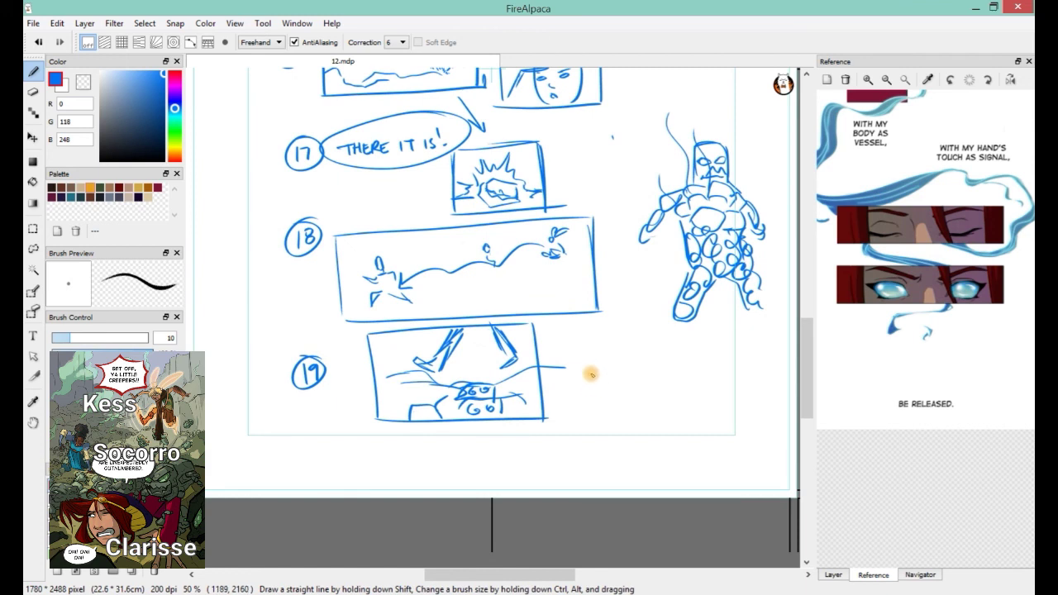
click(85, 23)
- Set the Canvas Size anchor to Top Center and height to 4976 pixels
mouse_move(60, 25)
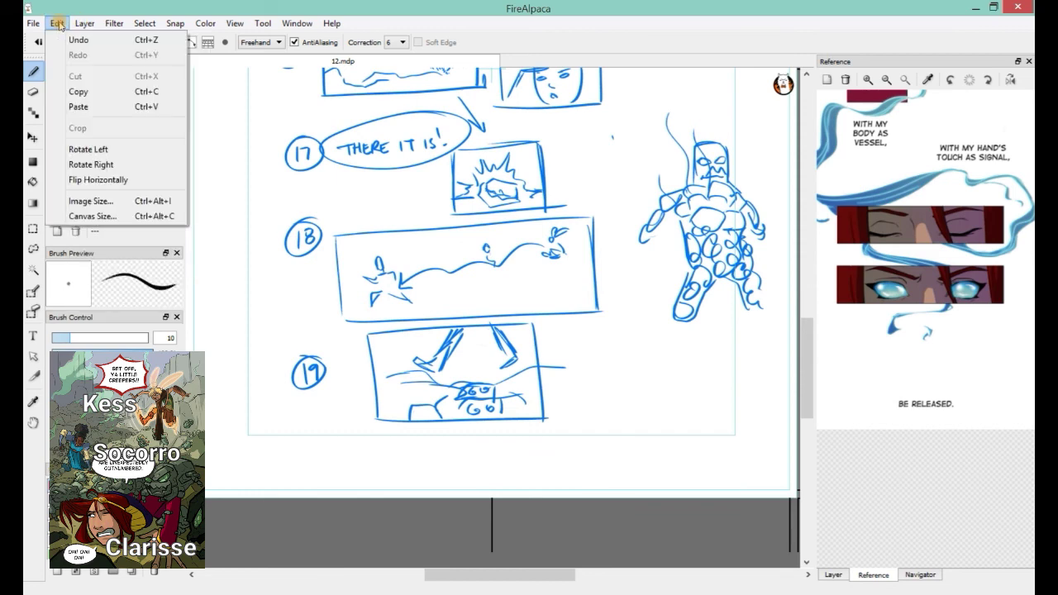
click(91, 215)
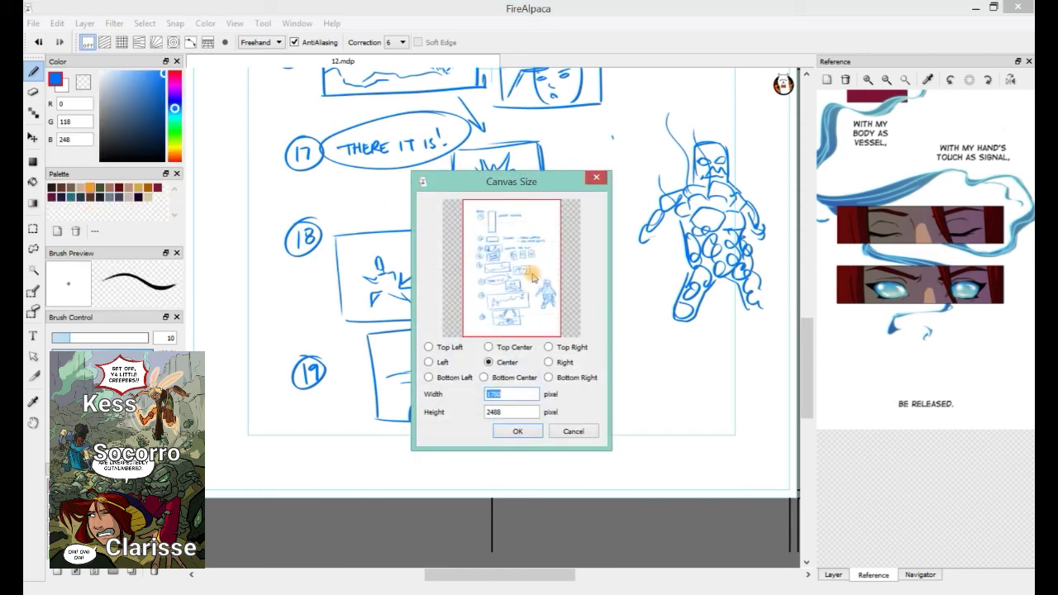
click(518, 427)
click(488, 347)
double_click(504, 412)
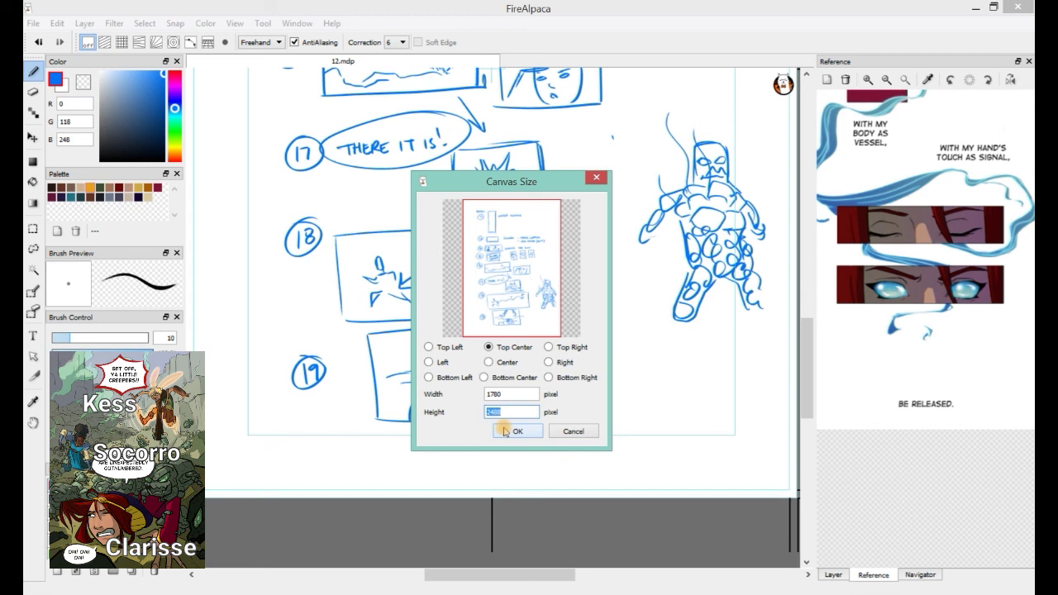
text(4)
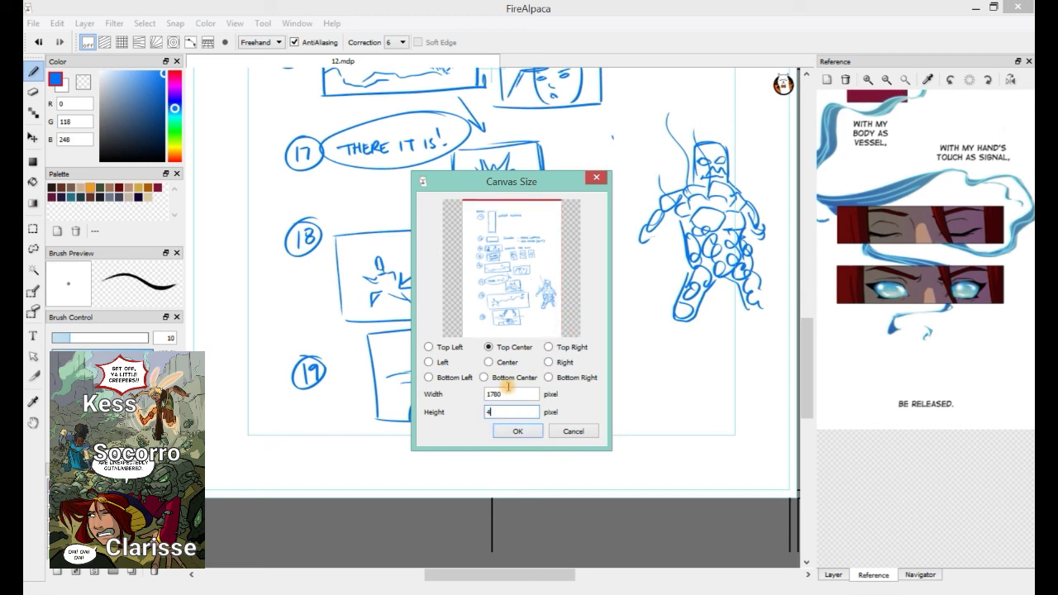
text(976)
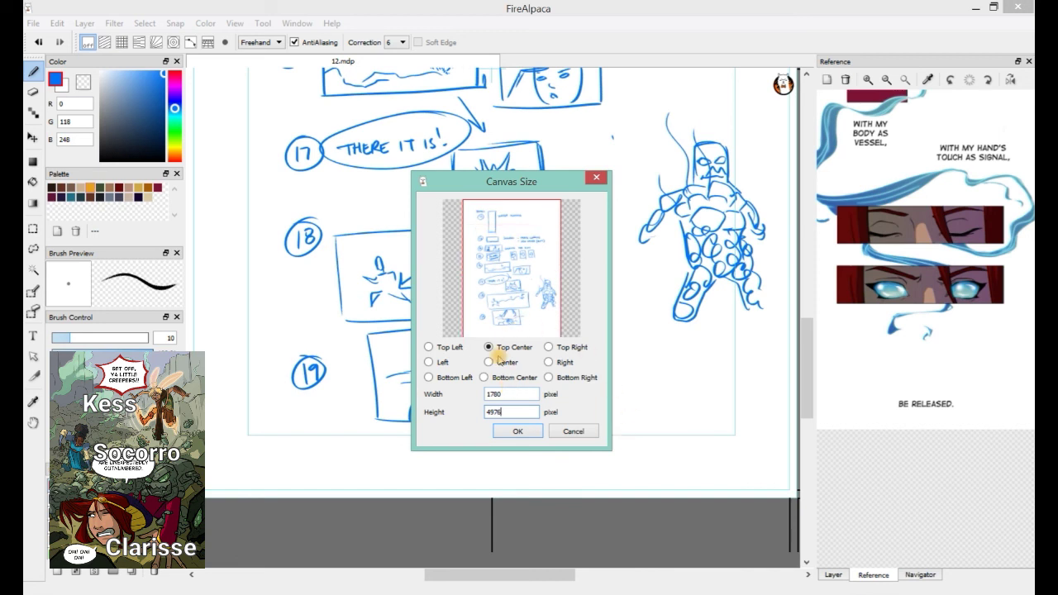
click(517, 431)
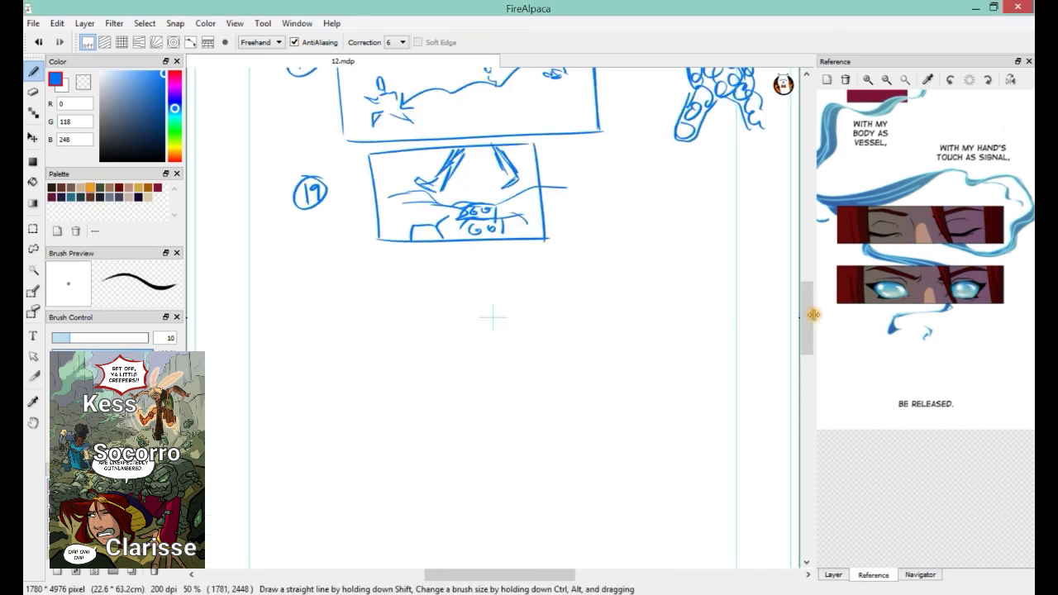
- Write a circled 20 below panel 19 and draw panel 20's wide rectangle
mouse_move(321, 266)
mouse_down()
mouse_move(302, 305)
mouse_move(332, 285)
mouse_move(307, 307)
mouse_up()
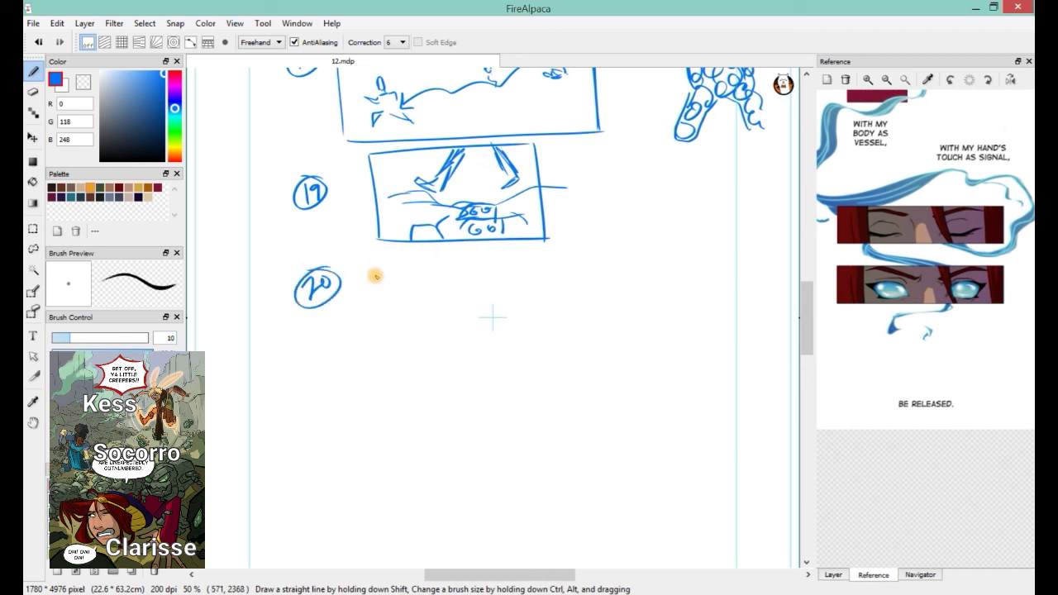
mouse_move(374, 273)
mouse_down()
mouse_move(385, 430)
mouse_move(432, 271)
mouse_move(701, 267)
mouse_up()
drag(688, 265, 694, 406)
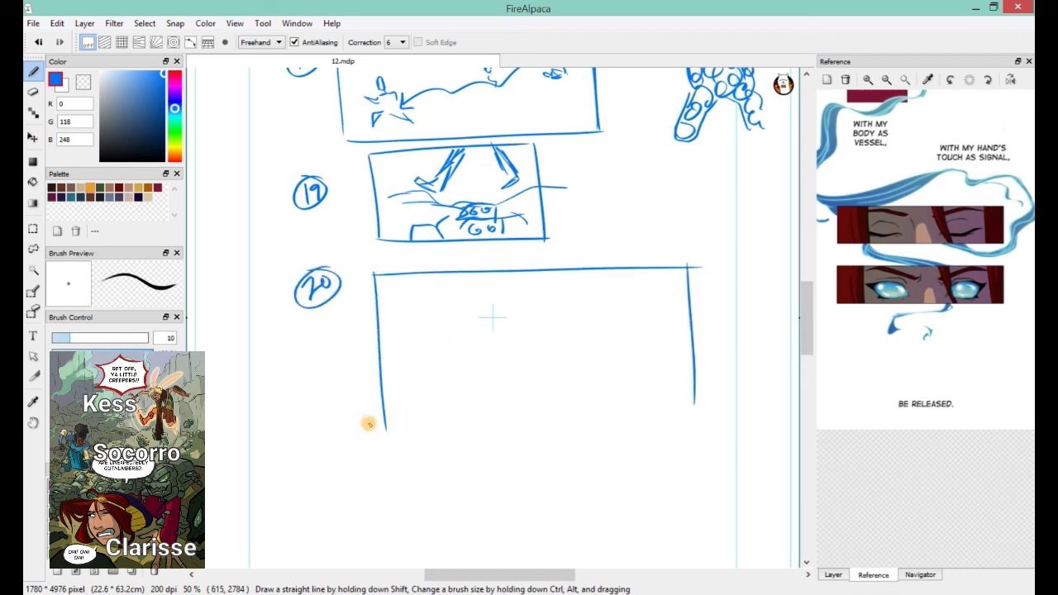
drag(368, 418, 717, 412)
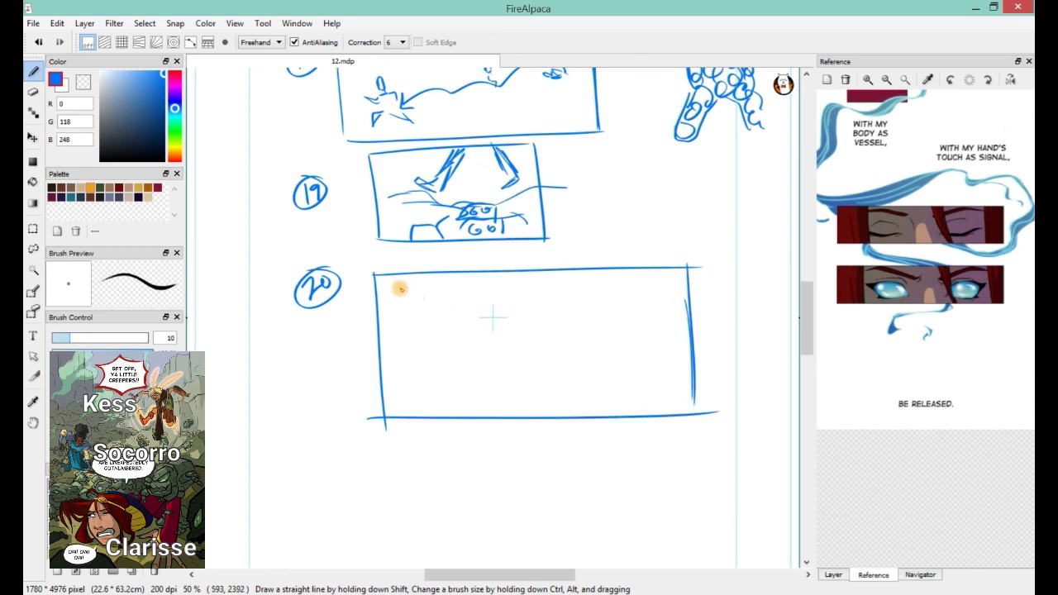
- Sketch a scribbled speech balloon at panel 20's top-left and a crouched figure below
mouse_move(352, 303)
mouse_down()
mouse_move(441, 262)
mouse_move(386, 296)
mouse_up()
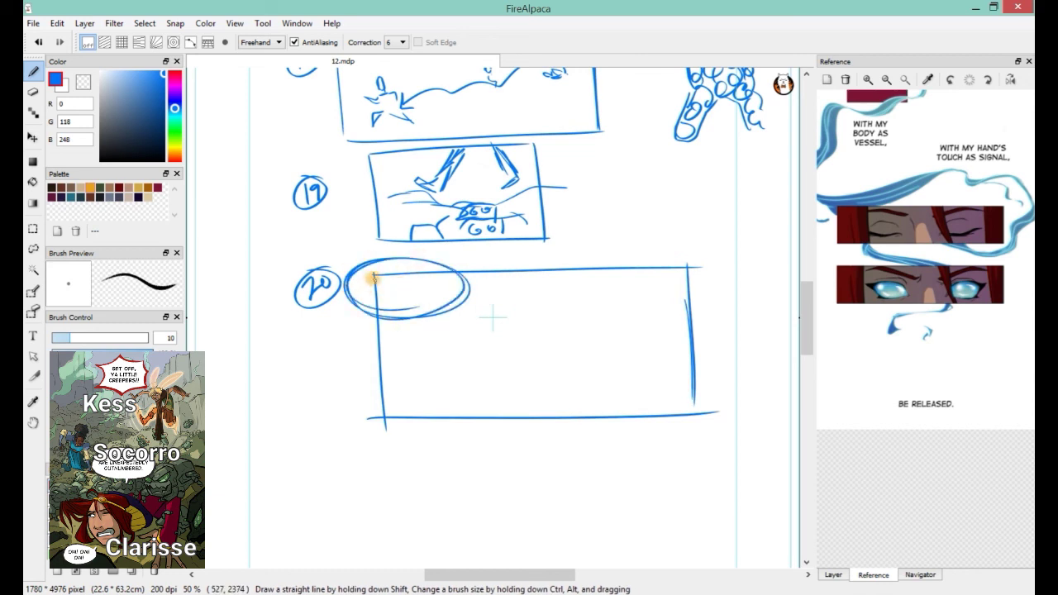
drag(378, 276, 417, 272)
drag(365, 297, 427, 290)
mouse_move(497, 382)
mouse_down()
mouse_move(535, 357)
mouse_move(515, 367)
mouse_move(532, 375)
mouse_move(525, 381)
mouse_move(517, 378)
mouse_move(542, 355)
mouse_move(541, 369)
mouse_move(519, 371)
mouse_move(558, 379)
mouse_move(552, 391)
mouse_move(497, 381)
mouse_move(492, 395)
mouse_move(483, 387)
mouse_move(461, 404)
mouse_move(584, 386)
mouse_move(584, 397)
mouse_move(536, 413)
mouse_move(582, 396)
mouse_move(557, 353)
mouse_move(576, 372)
mouse_move(566, 351)
mouse_move(533, 350)
mouse_move(545, 335)
mouse_move(594, 385)
mouse_move(589, 406)
mouse_move(524, 374)
mouse_move(492, 372)
mouse_move(520, 347)
mouse_up()
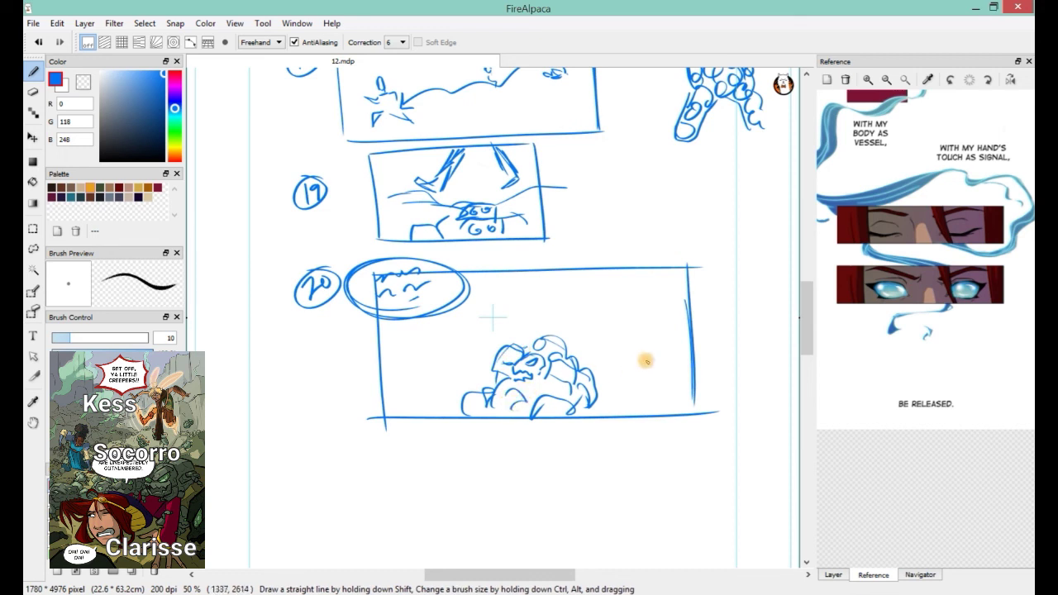
scroll(632, 351, down, 1)
scroll(621, 339, left, 1)
scroll(622, 339, down, 3)
scroll(595, 306, right, 1)
- Write a circled 21 and draw panel 21's box below panel 20
scroll(587, 335, down, 1)
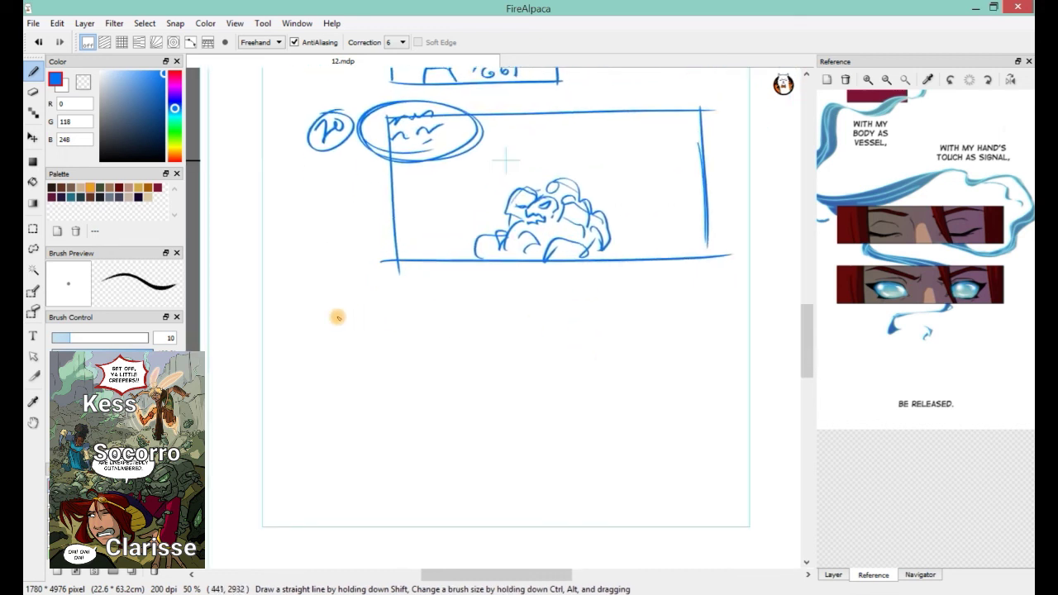
mouse_move(331, 317)
mouse_down()
mouse_move(341, 330)
mouse_move(331, 307)
mouse_move(394, 472)
mouse_up()
mouse_move(385, 299)
mouse_down()
mouse_move(533, 295)
mouse_move(574, 492)
mouse_up()
drag(382, 493, 570, 487)
- Sketch a reaching hand with knuckles and several long fingers inside panel 21
mouse_move(402, 437)
mouse_down()
mouse_move(416, 416)
mouse_move(469, 417)
mouse_move(529, 484)
mouse_up()
mouse_move(374, 382)
mouse_down()
mouse_move(392, 405)
mouse_move(416, 395)
mouse_up()
drag(426, 380, 429, 393)
drag(460, 382, 487, 415)
drag(508, 410, 531, 440)
drag(546, 450, 529, 464)
mouse_move(491, 338)
mouse_down()
mouse_move(493, 319)
mouse_move(522, 423)
mouse_move(500, 421)
mouse_move(522, 421)
mouse_up()
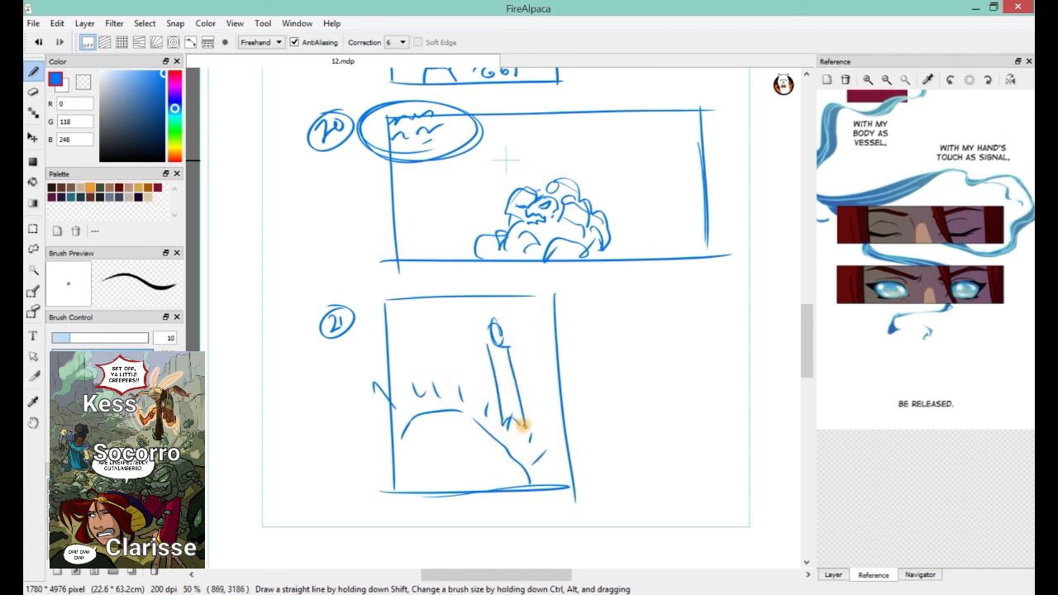
drag(528, 339, 566, 438)
drag(524, 358, 547, 405)
mouse_move(454, 338)
mouse_down()
mouse_move(435, 402)
mouse_move(470, 417)
mouse_move(438, 387)
mouse_up()
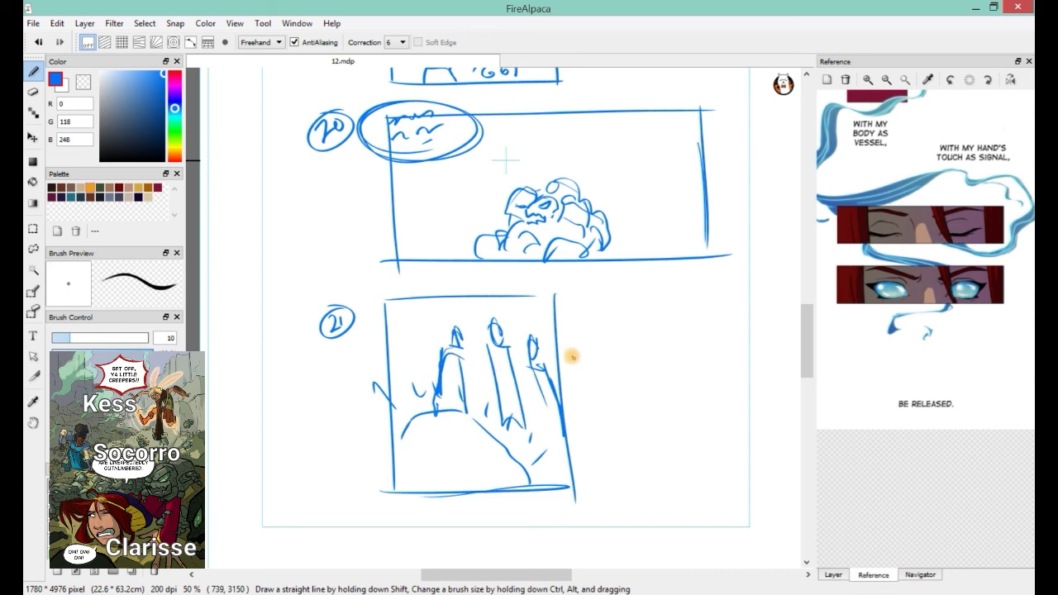
- Add an oval balloon over panel 21's top edge and an empty box to its right
drag(603, 361, 595, 357)
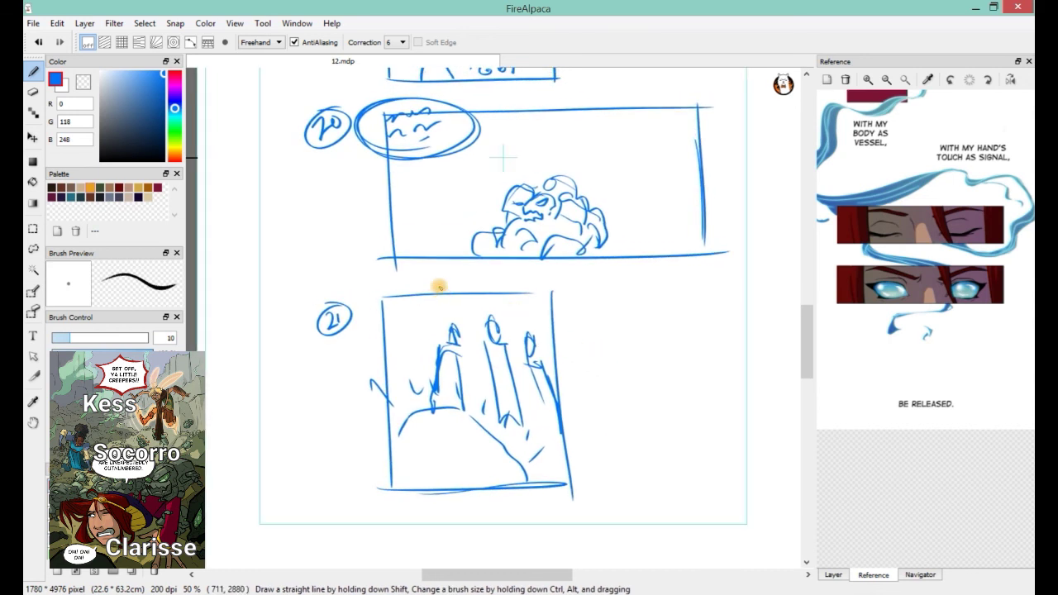
drag(421, 319, 457, 315)
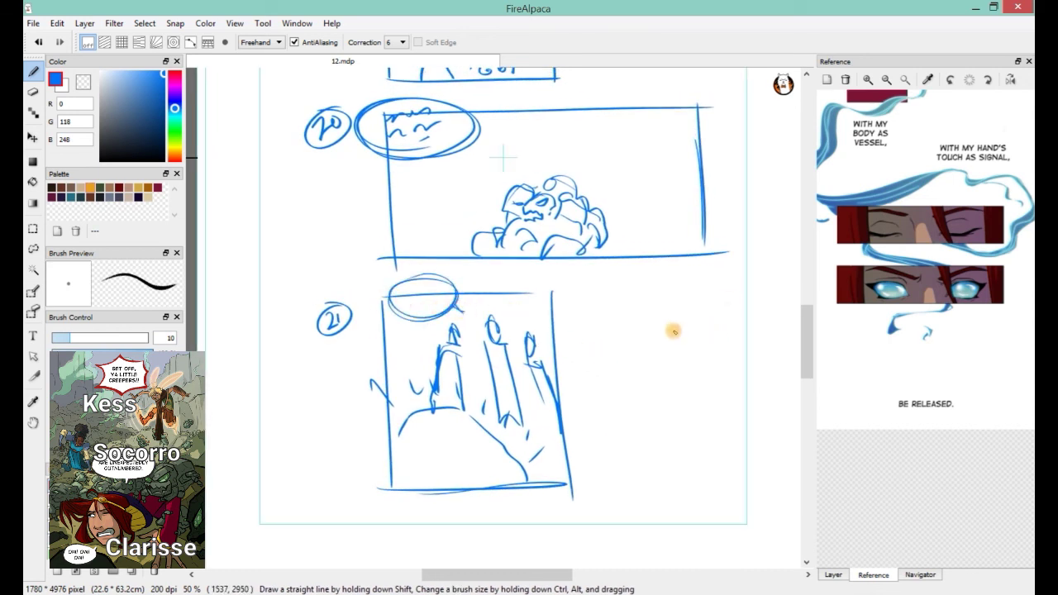
mouse_move(581, 294)
mouse_down()
mouse_move(598, 464)
mouse_move(716, 293)
mouse_move(714, 484)
mouse_up()
mouse_move(597, 317)
mouse_down()
mouse_move(586, 373)
mouse_move(587, 489)
mouse_move(727, 480)
mouse_up()
drag(718, 286, 717, 481)
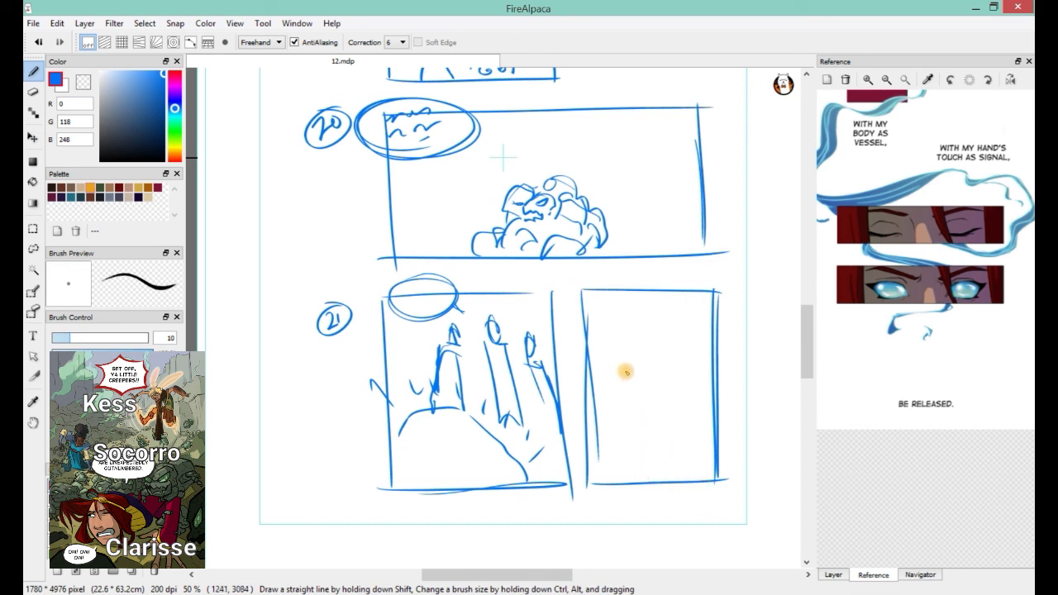
- Sketch standing figures and arcs in the right box, then undo the unwanted strokes
drag(626, 371, 628, 404)
mouse_move(640, 355)
mouse_down()
mouse_move(640, 380)
mouse_move(609, 389)
mouse_up()
drag(604, 331, 607, 337)
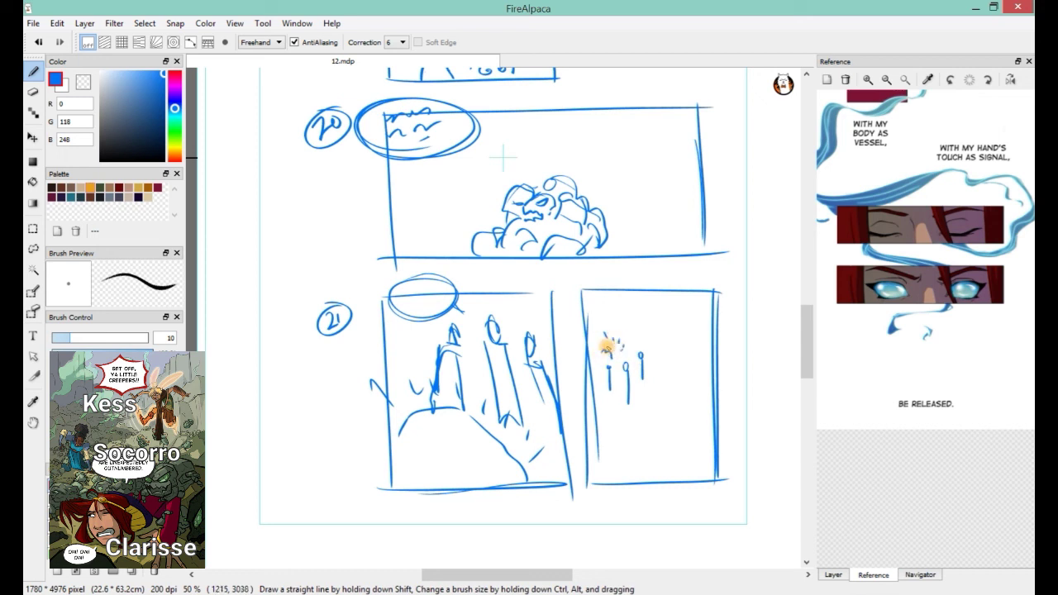
drag(664, 459, 694, 432)
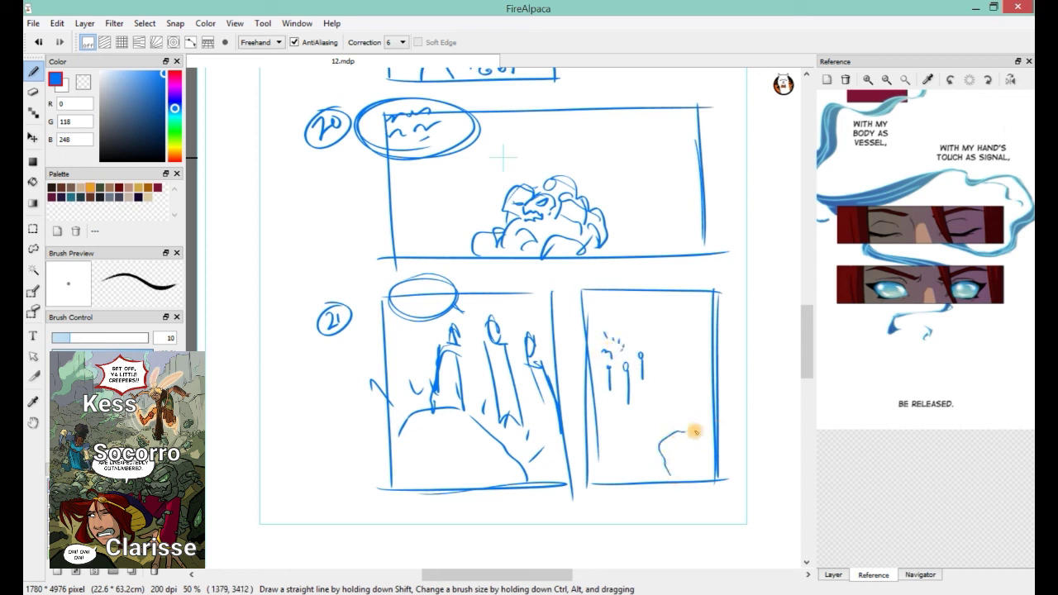
mouse_move(642, 463)
mouse_down()
mouse_move(619, 435)
mouse_move(648, 397)
mouse_move(681, 387)
mouse_up()
drag(617, 404, 609, 378)
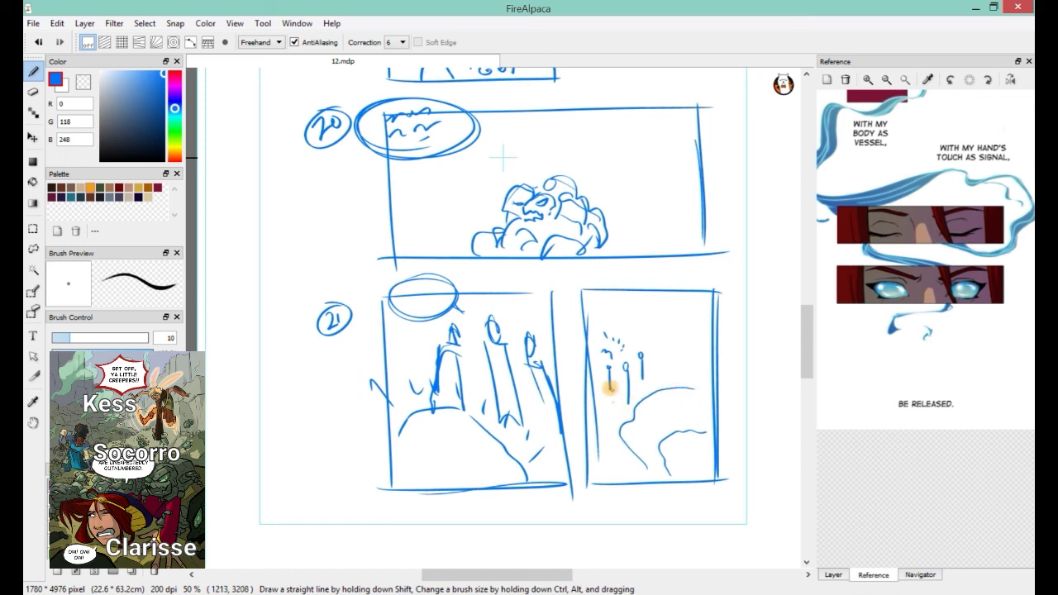
drag(673, 338, 586, 359)
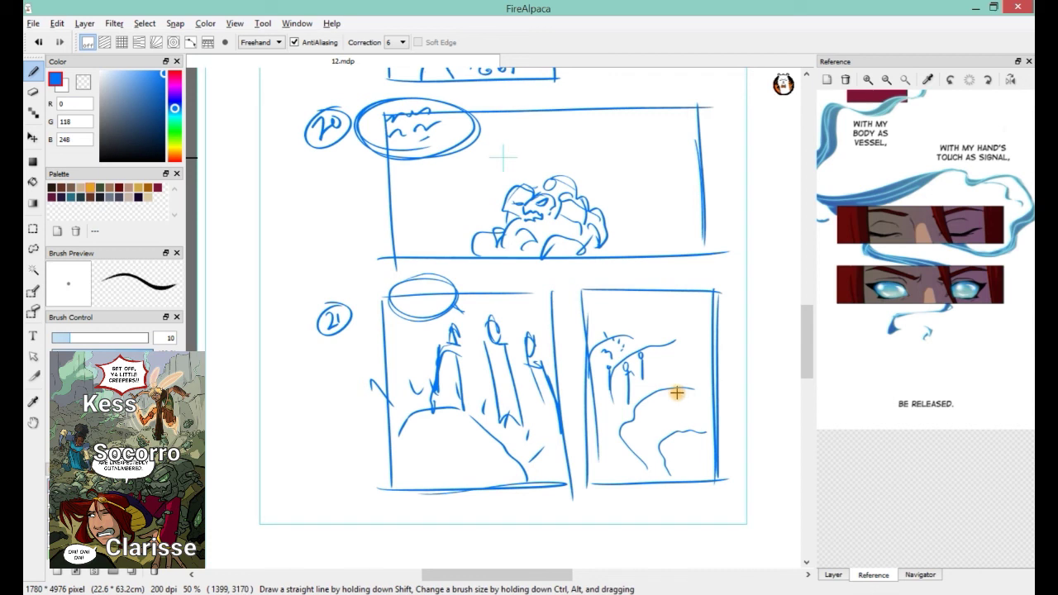
key(ctrl+z)
key(ctrl+z)
key(ctrl+z)
key(ctrl+z)
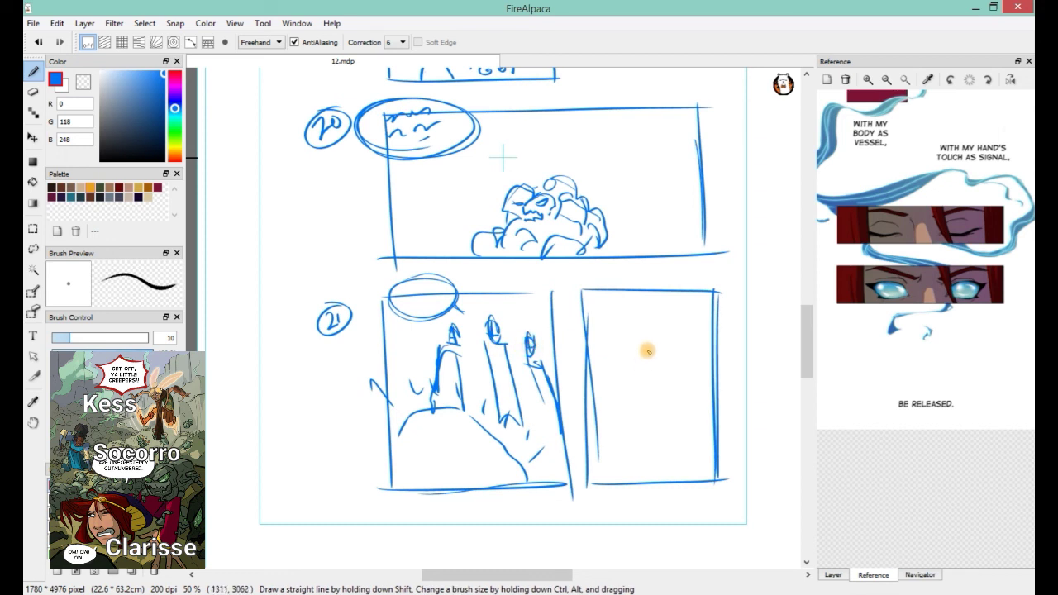
- Redraw three standing figures labelled C, S, K and mark the middle finger S
mouse_move(649, 364)
mouse_down()
mouse_move(666, 434)
mouse_move(646, 436)
mouse_up()
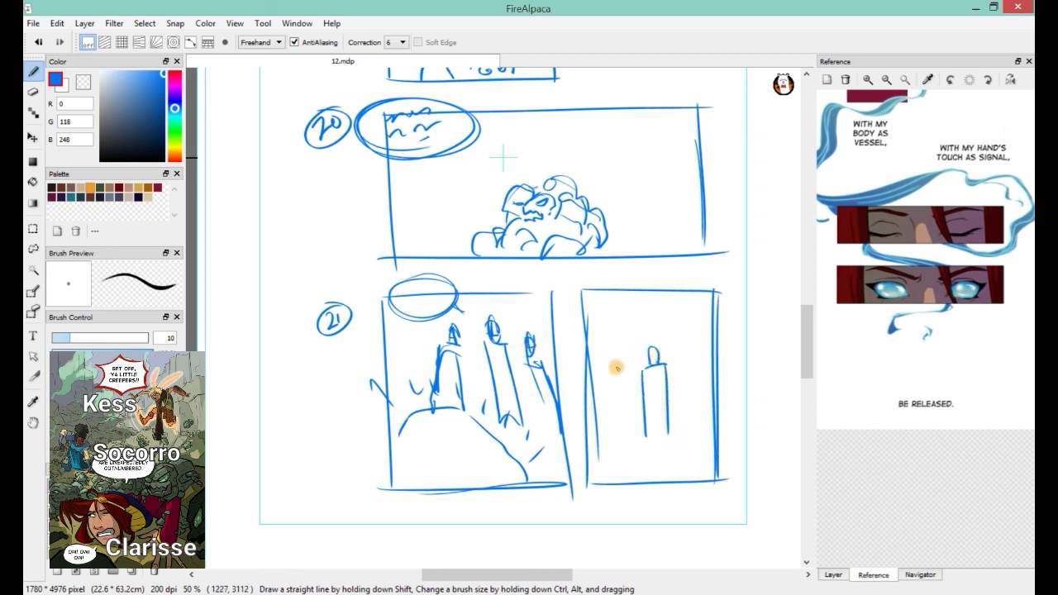
drag(625, 377, 613, 372)
mouse_move(629, 379)
mouse_down()
mouse_move(634, 451)
mouse_move(610, 447)
mouse_up()
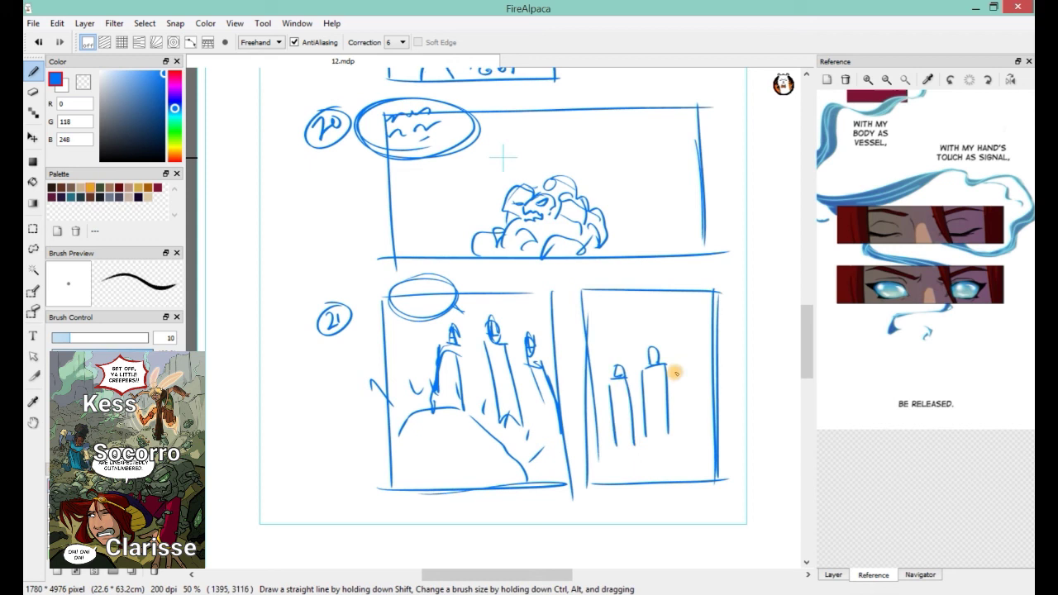
mouse_move(685, 371)
mouse_down()
mouse_move(693, 415)
mouse_move(674, 438)
mouse_up()
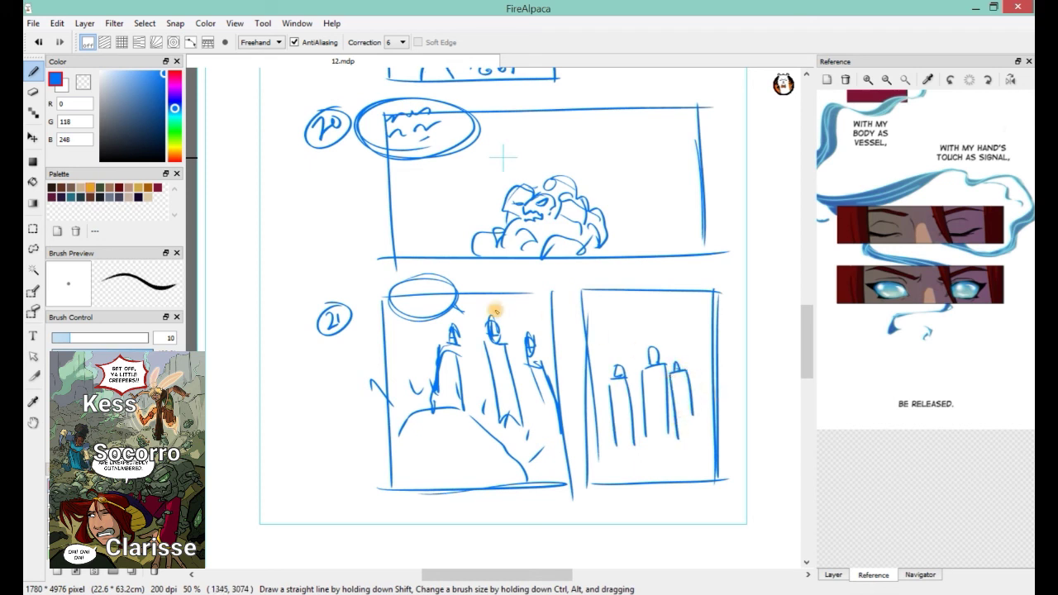
mouse_move(494, 303)
mouse_down()
mouse_move(492, 314)
mouse_move(460, 318)
mouse_up()
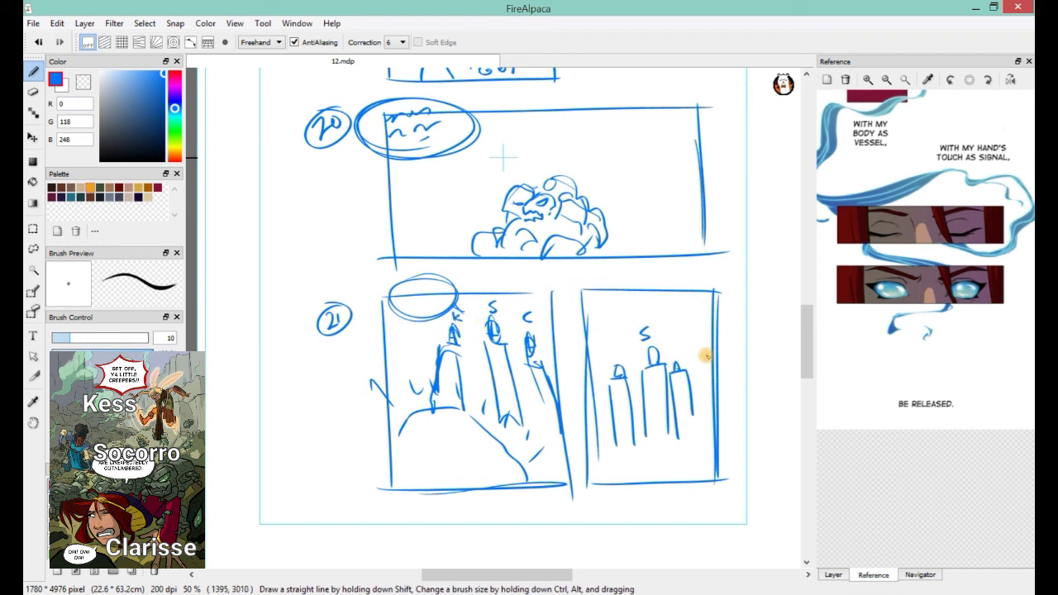
drag(672, 338, 683, 348)
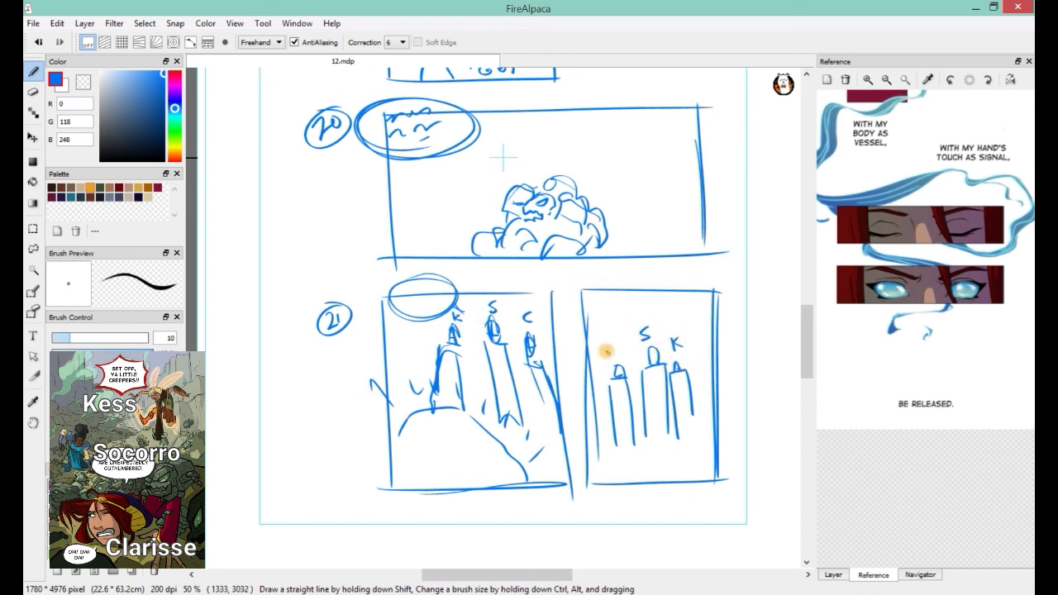
drag(600, 352, 607, 356)
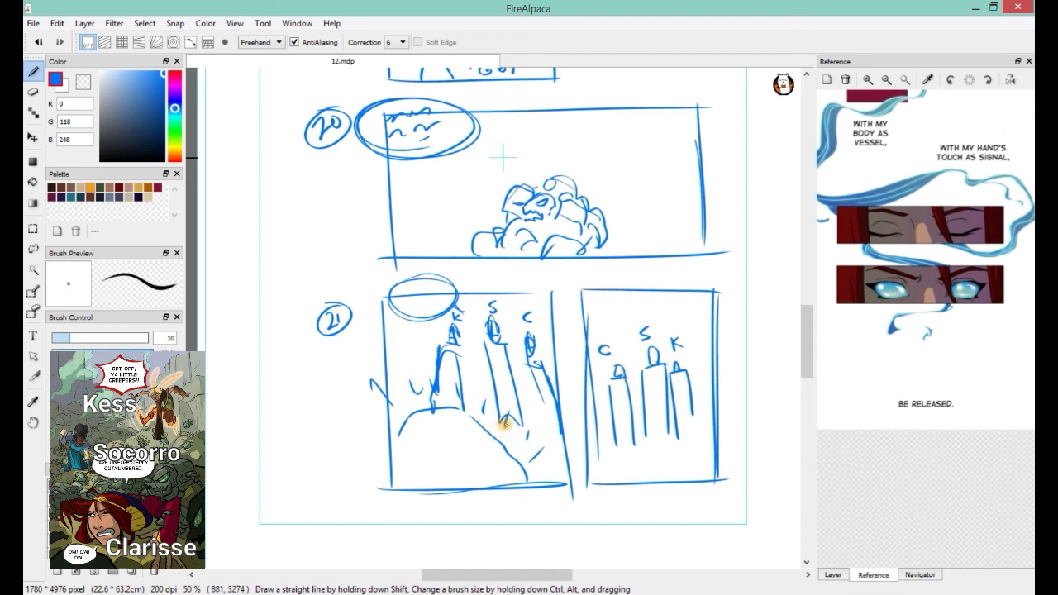
click(33, 229)
- Select and delete the C, S, K figures in the right panel
drag(592, 301, 698, 458)
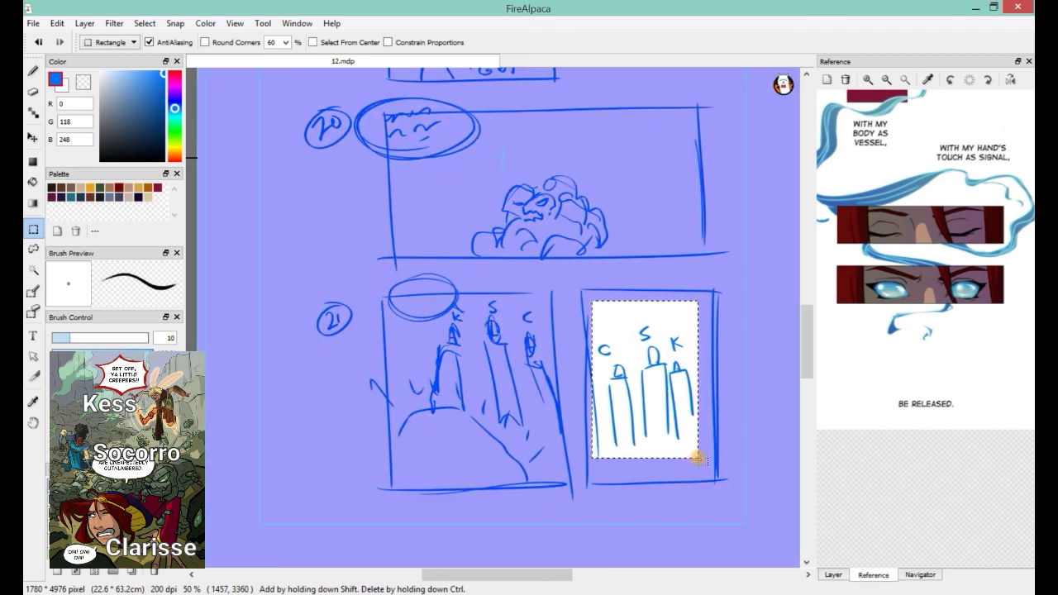
key(Delete)
key(ctrl+d)
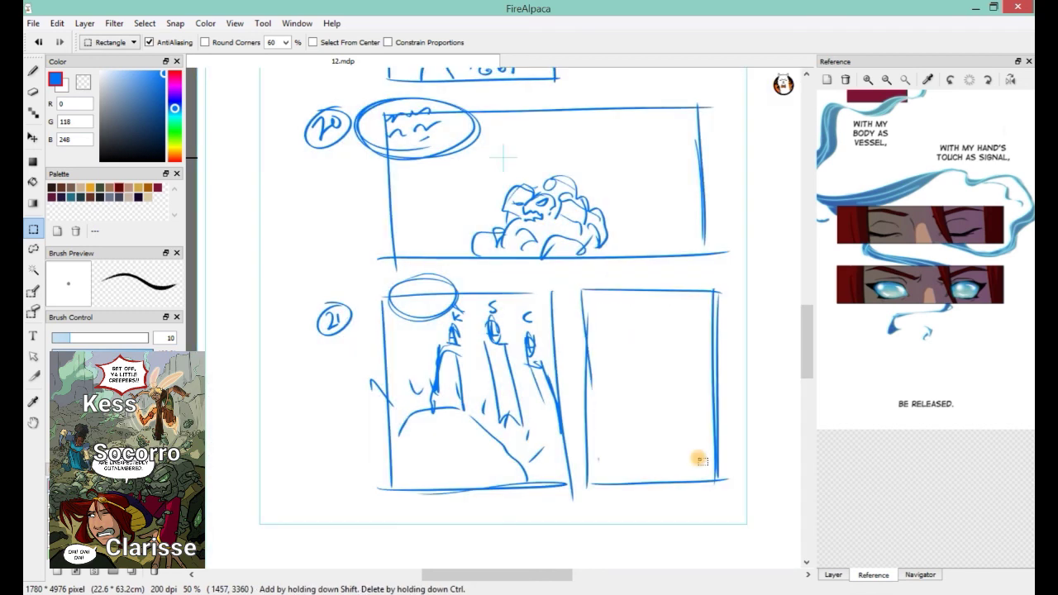
key(b)
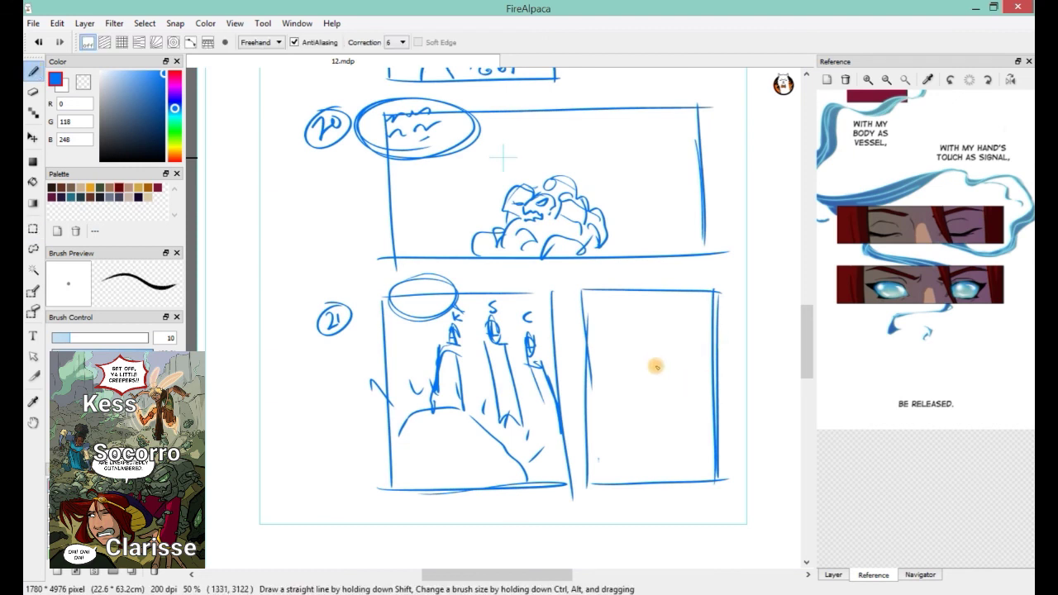
- Redraw the hand's palm edge and sketch new narrow figures in the right panel
scroll(652, 383, down, 1)
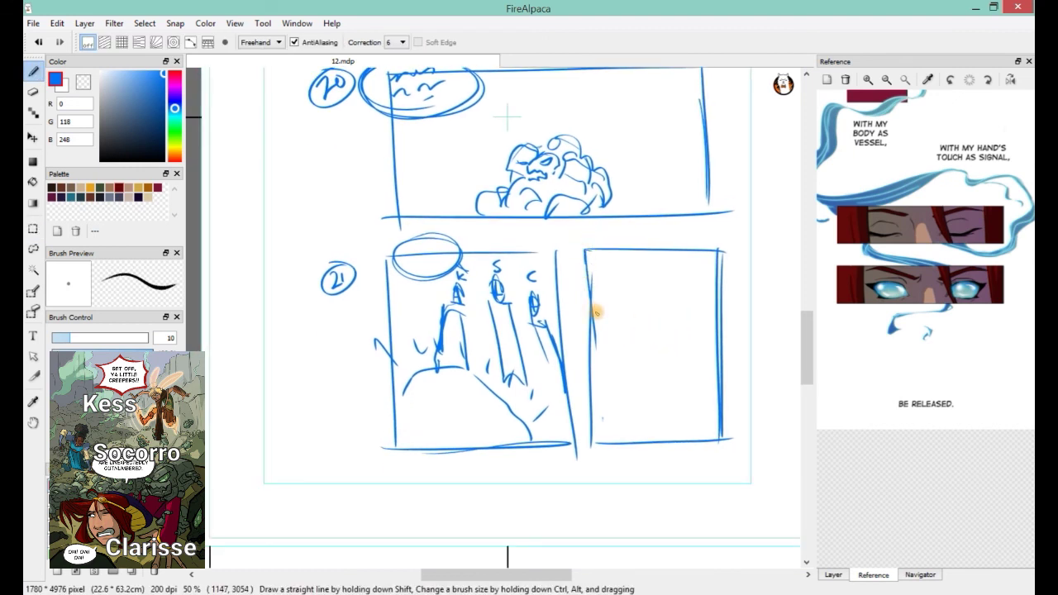
mouse_move(405, 412)
mouse_down()
mouse_move(472, 384)
mouse_move(459, 411)
mouse_move(498, 428)
mouse_up()
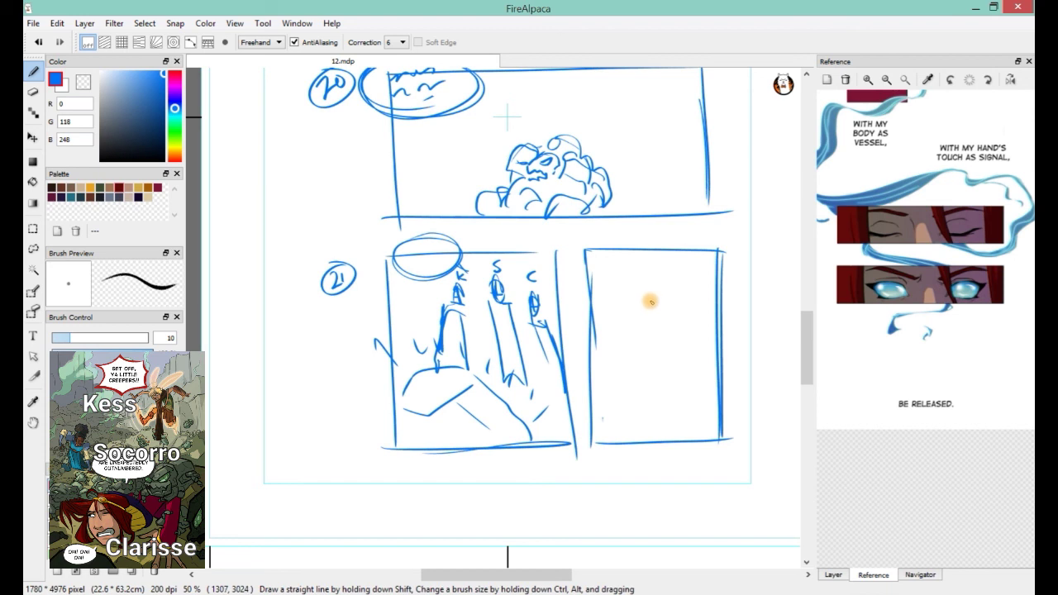
mouse_move(660, 301)
mouse_down()
mouse_move(648, 370)
mouse_move(667, 320)
mouse_move(675, 379)
mouse_move(655, 377)
mouse_move(663, 354)
mouse_move(650, 390)
mouse_up()
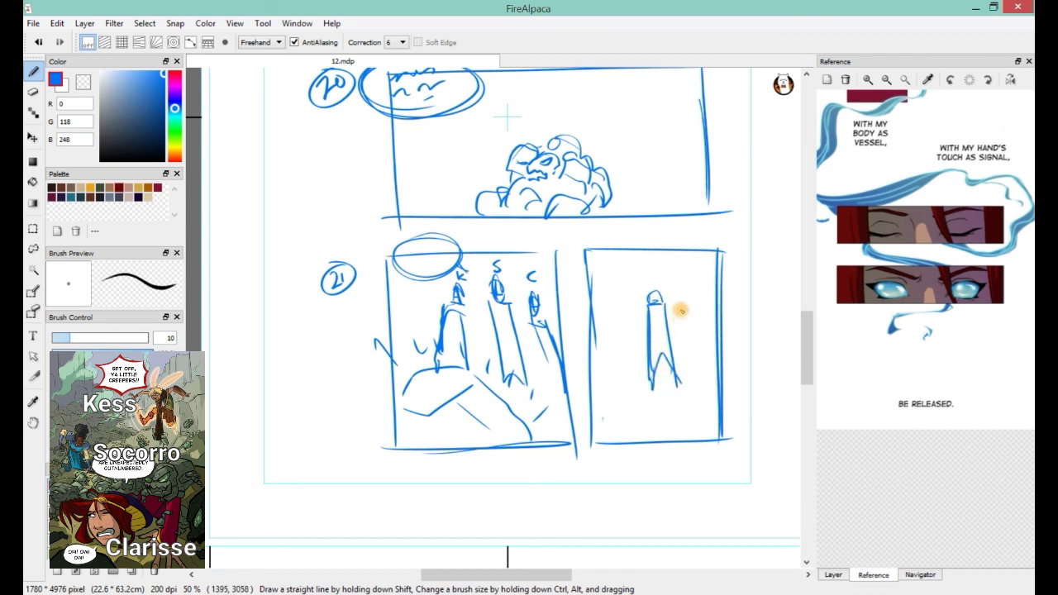
drag(686, 302, 697, 360)
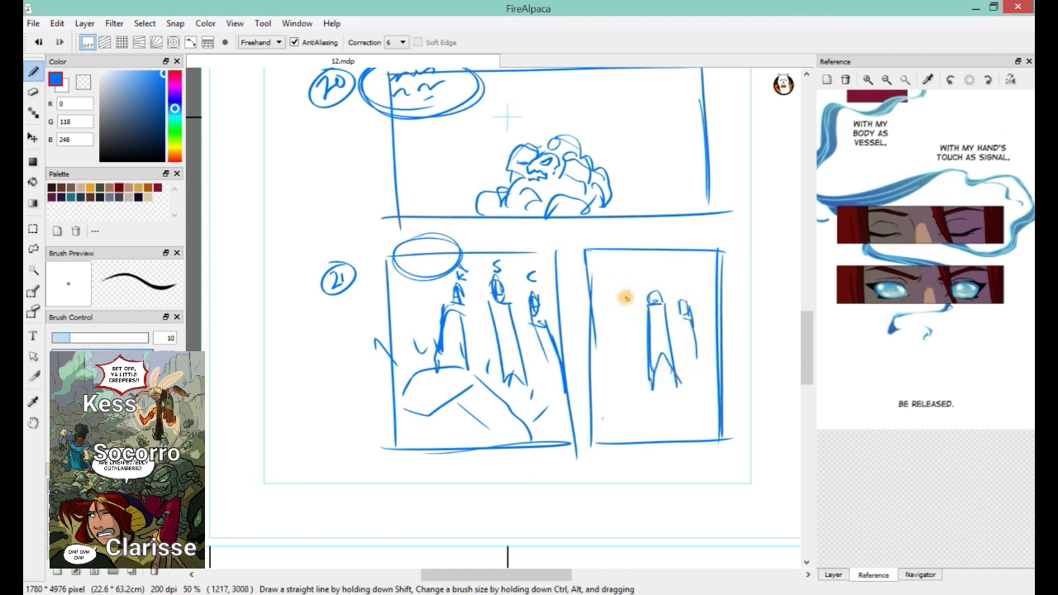
mouse_move(623, 313)
mouse_down()
mouse_move(623, 385)
mouse_move(606, 387)
mouse_move(632, 388)
mouse_up()
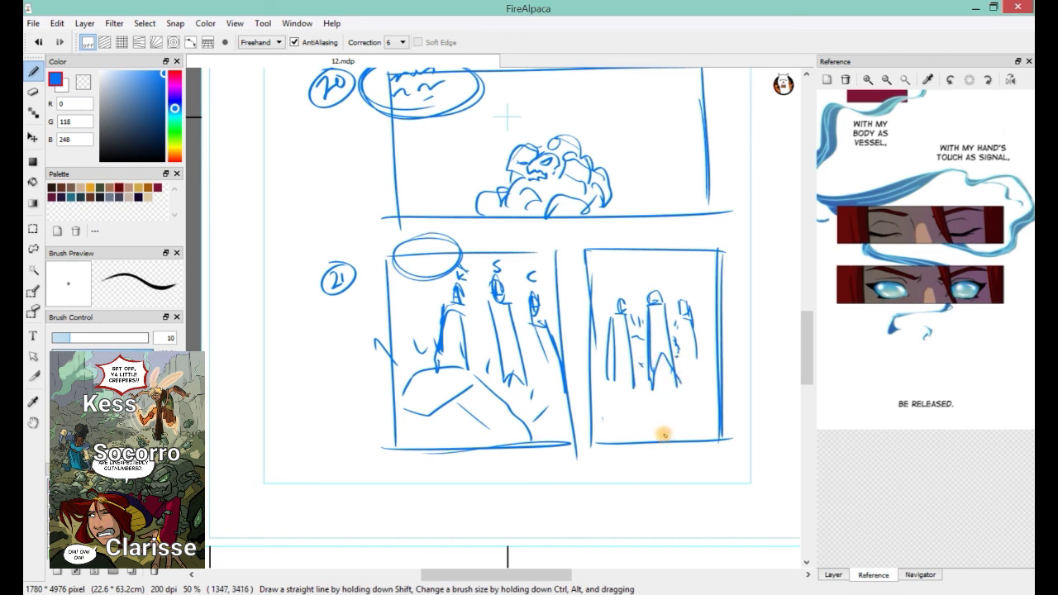
click(33, 229)
- Erase the old sketches from both the right and left panels of thumbnail 21
drag(594, 265, 701, 401)
key(Delete)
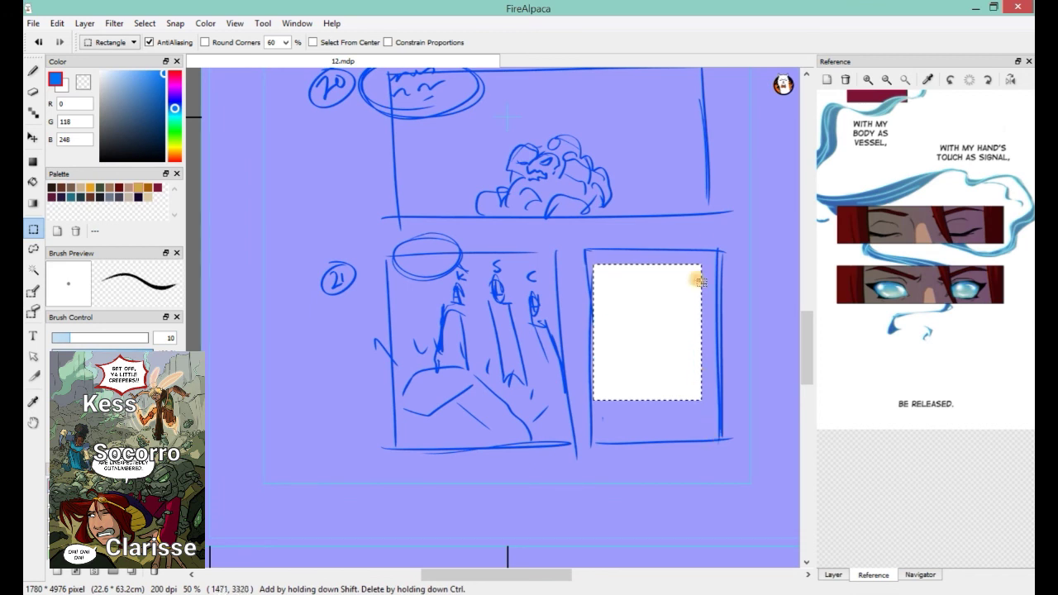
key(ctrl+d)
mouse_move(545, 252)
mouse_down()
mouse_move(403, 419)
mouse_move(401, 448)
mouse_up()
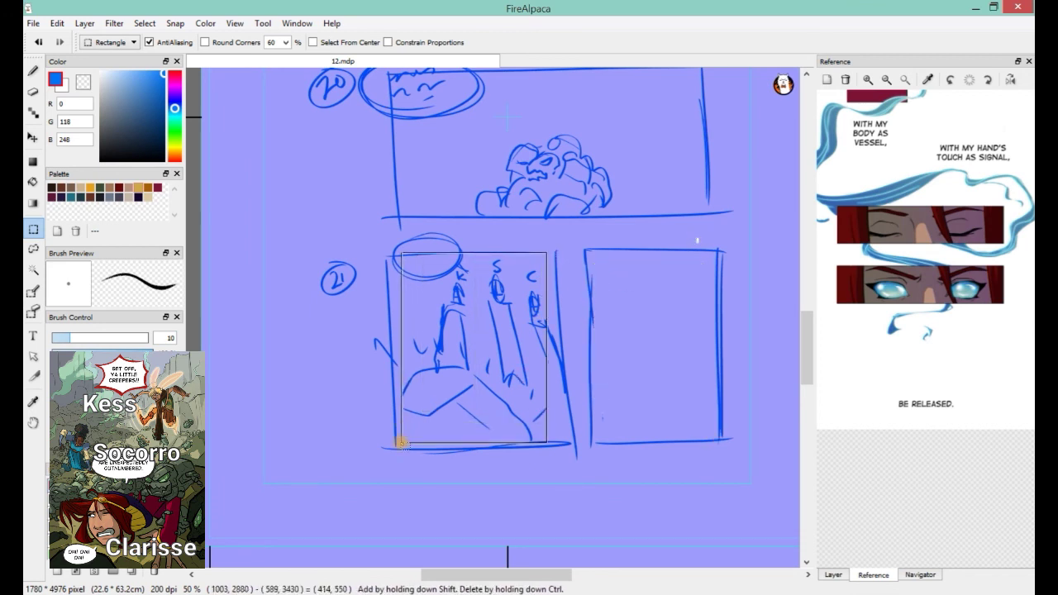
key(Delete)
key(ctrl+d)
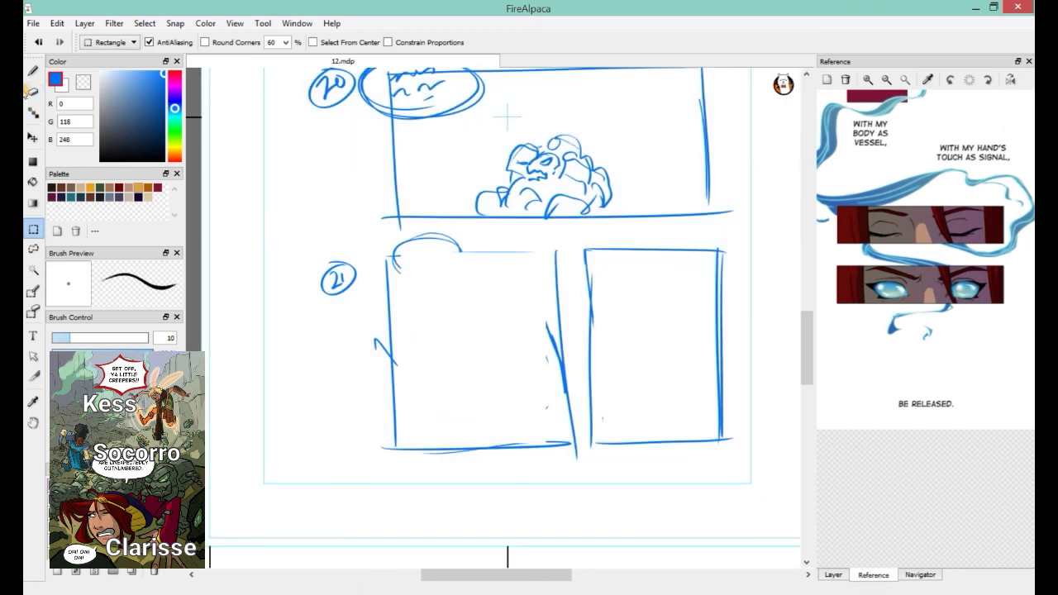
key(b)
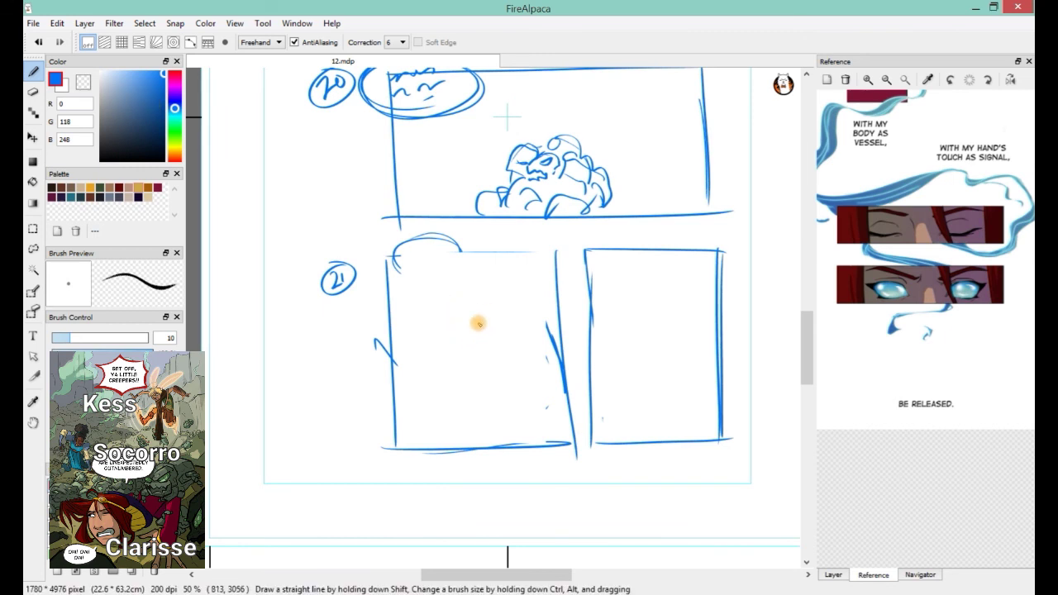
- Sketch crossing perspective hatch lines and three tall figures in 21's left panel
drag(403, 421, 519, 352)
drag(393, 374, 508, 310)
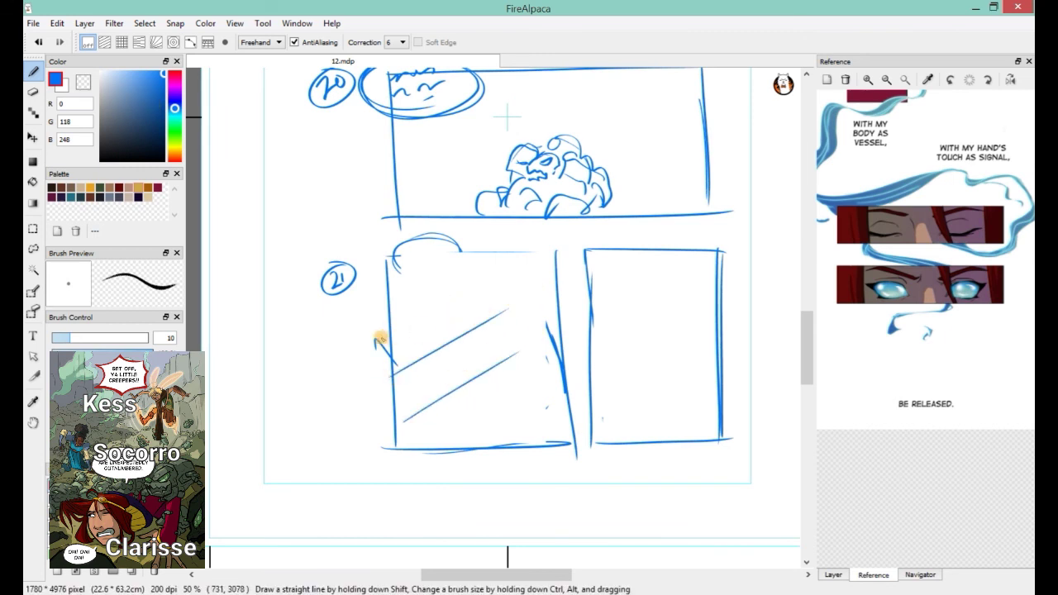
drag(391, 328, 486, 295)
drag(402, 381, 511, 421)
drag(420, 332, 542, 375)
drag(440, 295, 476, 310)
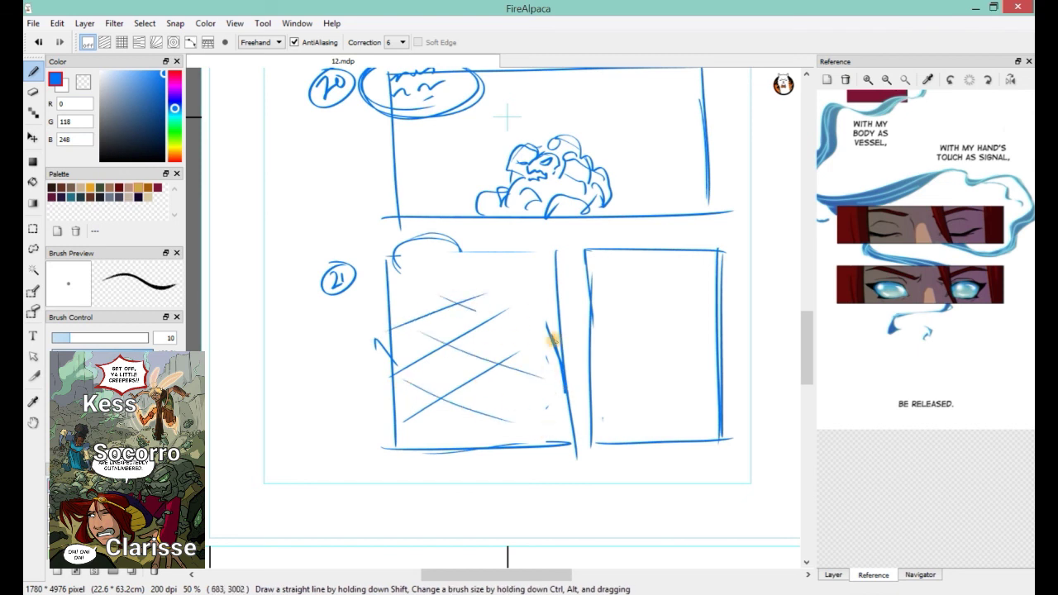
drag(552, 338, 476, 311)
drag(541, 300, 468, 275)
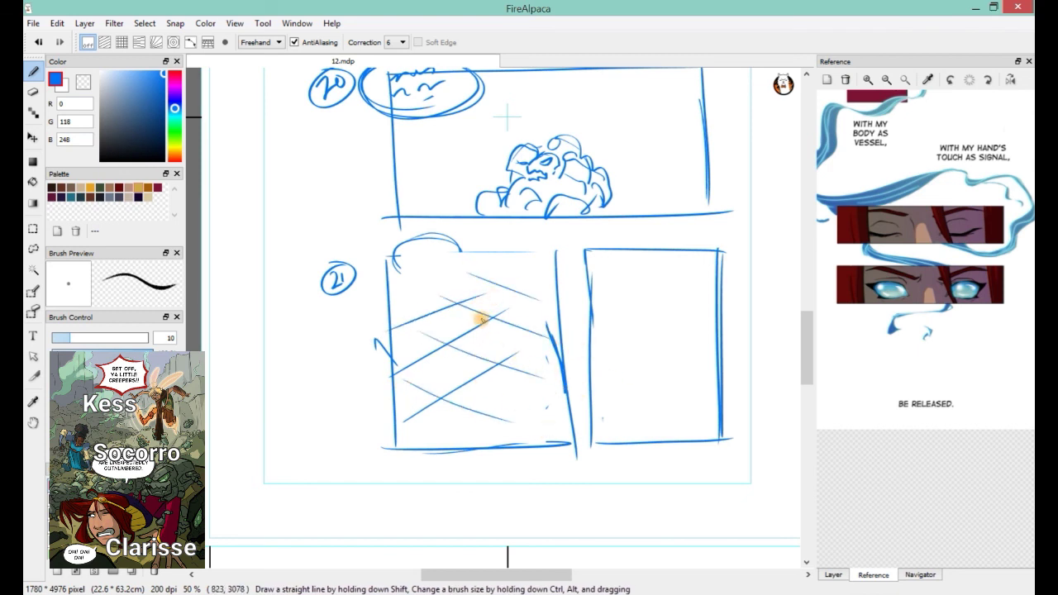
mouse_move(480, 315)
mouse_down()
mouse_move(492, 388)
mouse_move(478, 337)
mouse_move(487, 390)
mouse_up()
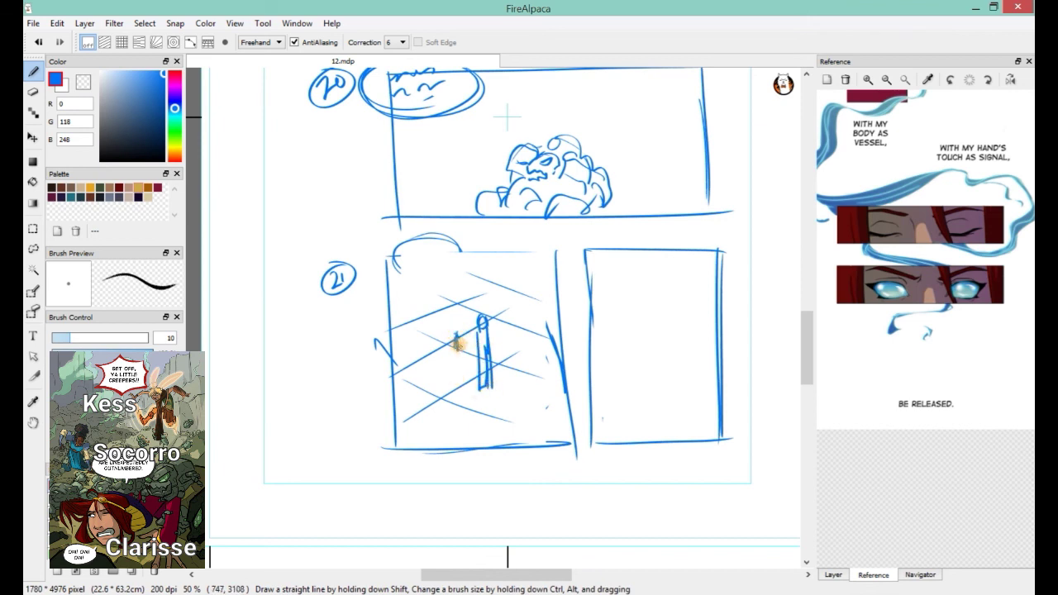
mouse_move(456, 343)
mouse_down()
mouse_move(455, 390)
mouse_move(460, 355)
mouse_move(406, 337)
mouse_move(419, 302)
mouse_move(436, 295)
mouse_move(501, 354)
mouse_up()
drag(493, 317, 494, 332)
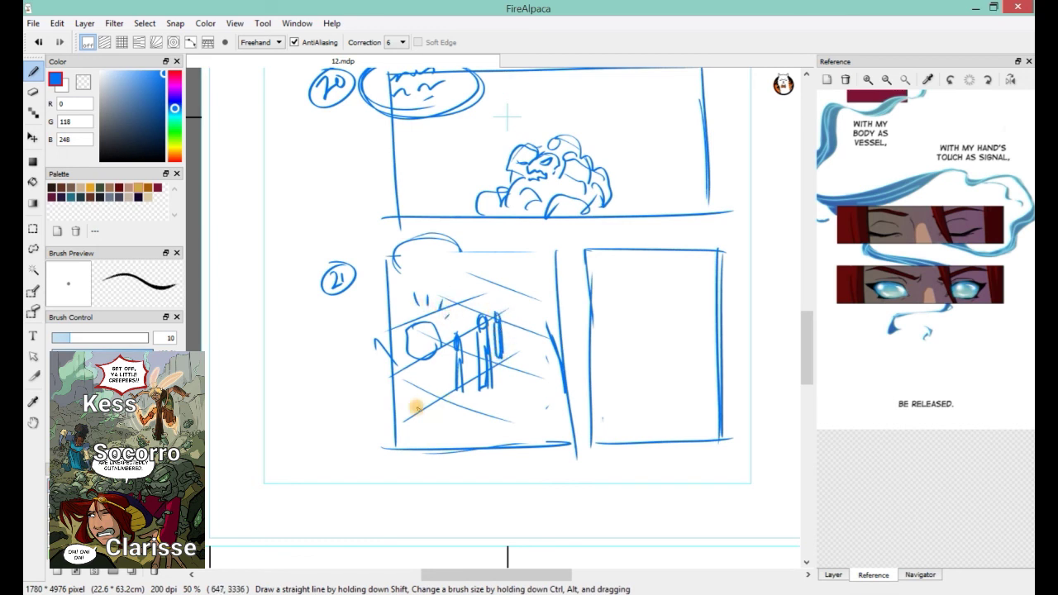
mouse_move(415, 408)
mouse_down()
mouse_move(457, 426)
mouse_move(496, 420)
mouse_move(528, 397)
mouse_move(535, 335)
mouse_move(512, 273)
mouse_move(532, 309)
mouse_move(537, 397)
mouse_move(555, 384)
mouse_move(508, 308)
mouse_move(521, 310)
mouse_move(478, 283)
mouse_move(445, 285)
mouse_move(457, 268)
mouse_move(470, 272)
mouse_move(419, 271)
mouse_up()
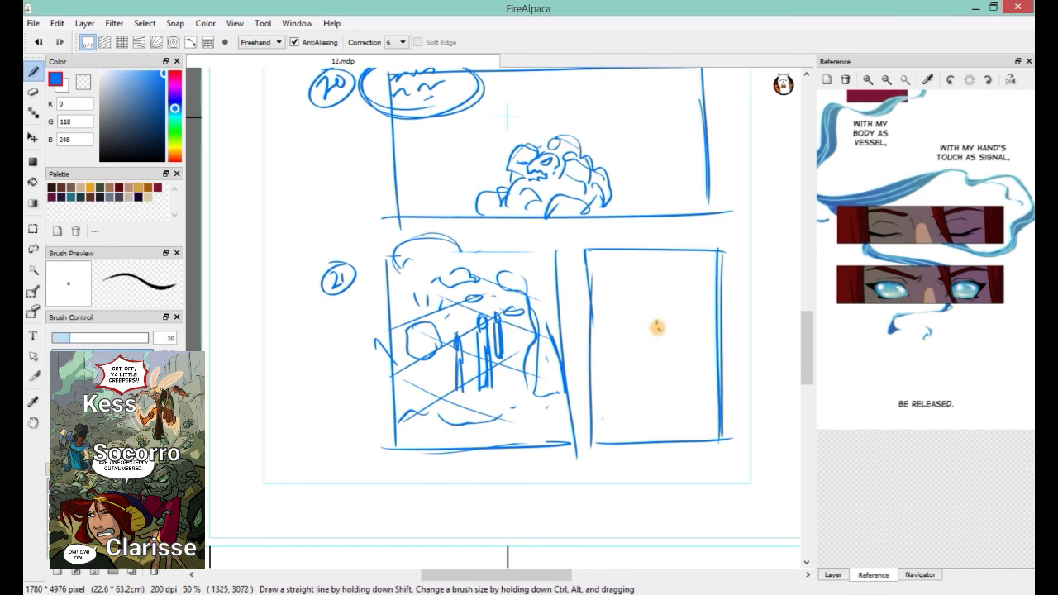
- Sketch three small standing figures in 21's right panel
mouse_move(658, 326)
mouse_down()
mouse_move(649, 354)
mouse_move(676, 354)
mouse_move(643, 432)
mouse_up()
drag(644, 388, 648, 429)
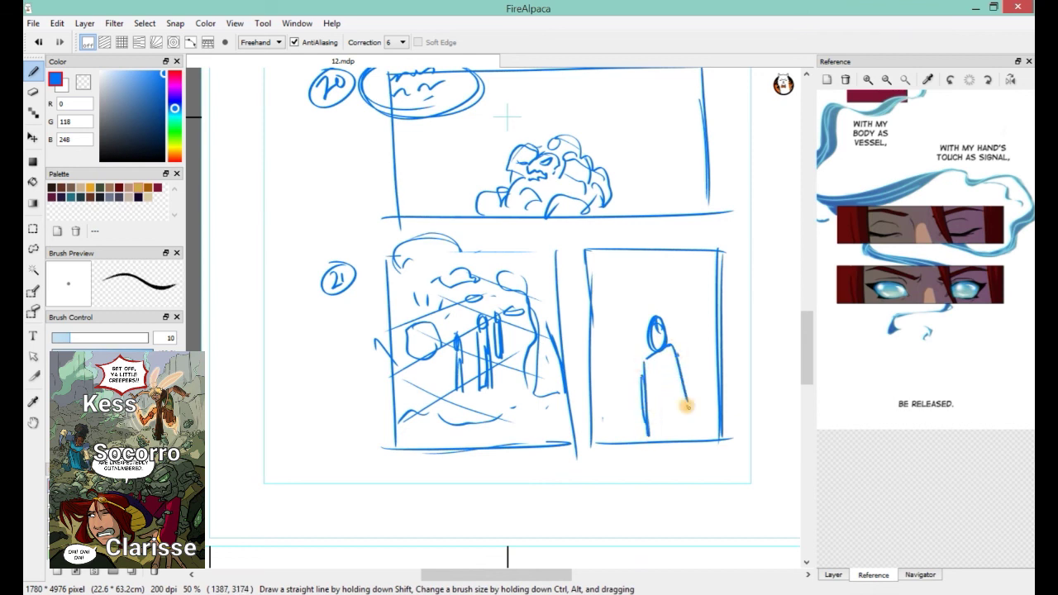
drag(669, 350, 687, 418)
mouse_move(596, 362)
mouse_down()
mouse_move(611, 367)
mouse_move(602, 361)
mouse_move(600, 385)
mouse_move(609, 428)
mouse_up()
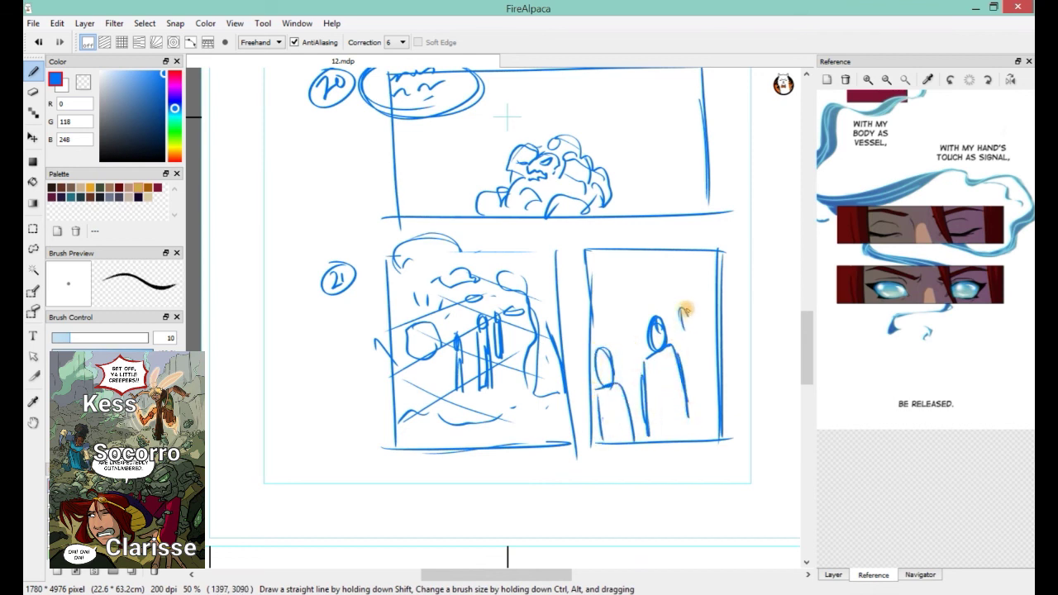
mouse_move(684, 311)
mouse_down()
mouse_move(681, 340)
mouse_move(695, 329)
mouse_move(690, 397)
mouse_up()
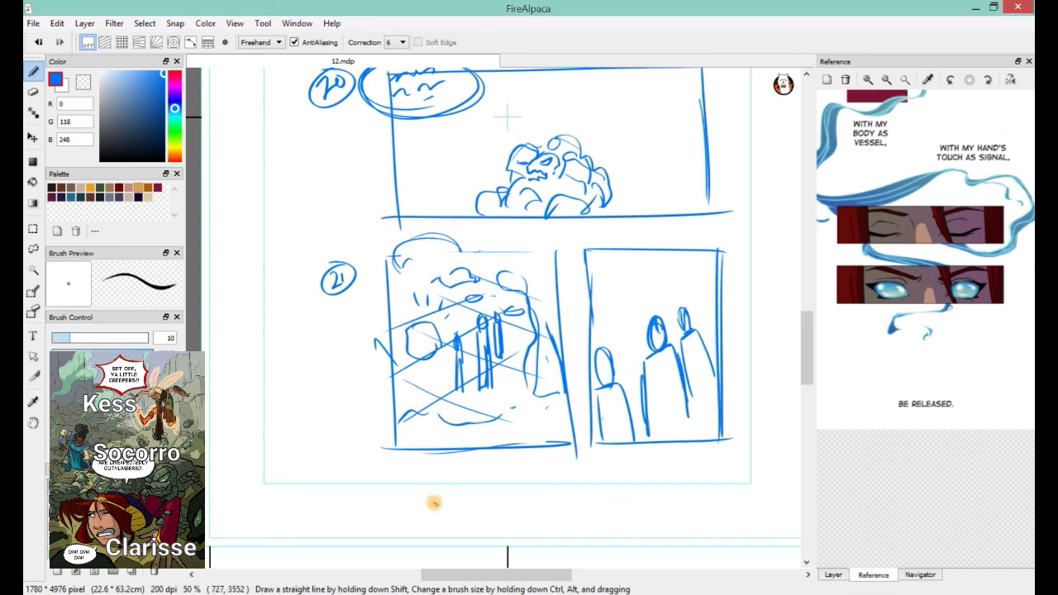
- Begin outlining two new panel boxes below thumbnail 21
mouse_move(400, 460)
mouse_down()
mouse_move(400, 516)
mouse_move(406, 458)
mouse_move(580, 449)
mouse_move(591, 537)
mouse_up()
drag(599, 450, 606, 529)
mouse_move(596, 452)
mouse_down()
mouse_move(704, 447)
mouse_move(751, 554)
mouse_up()
- Finish the sides and bottoms of the two new boxes under thumbnail 21
drag(805, 389, 805, 436)
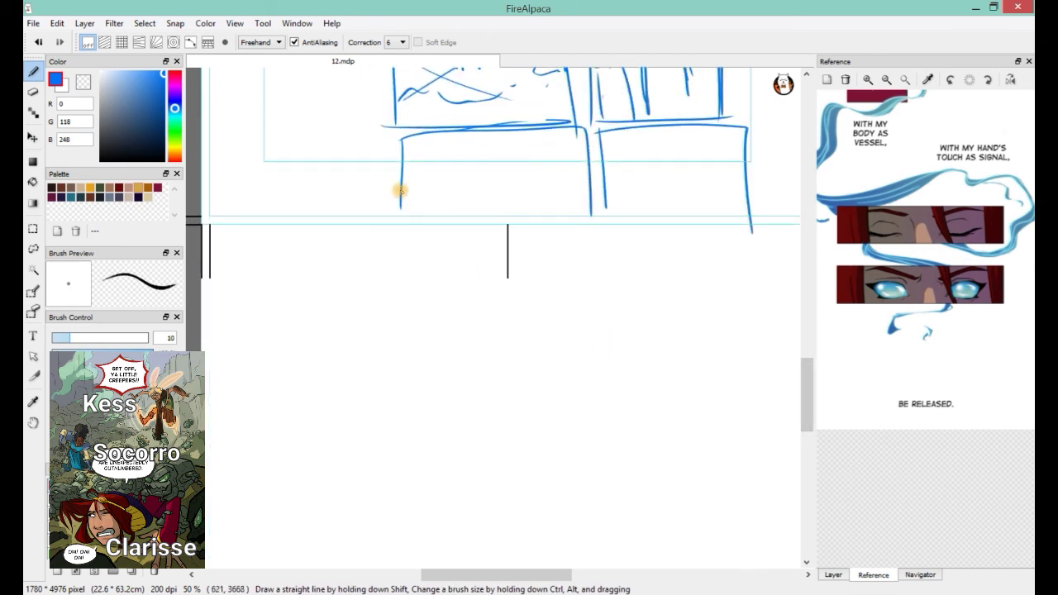
mouse_move(400, 191)
mouse_down()
mouse_move(455, 328)
mouse_move(592, 175)
mouse_move(609, 295)
mouse_move(769, 266)
mouse_up()
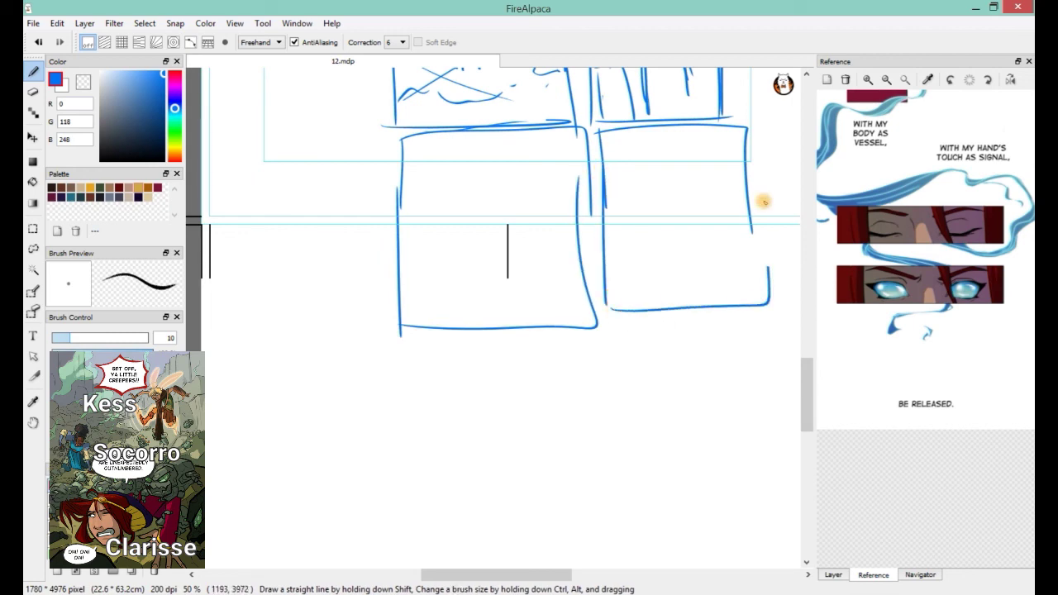
drag(762, 201, 769, 306)
drag(810, 402, 801, 347)
scroll(804, 361, up, 3)
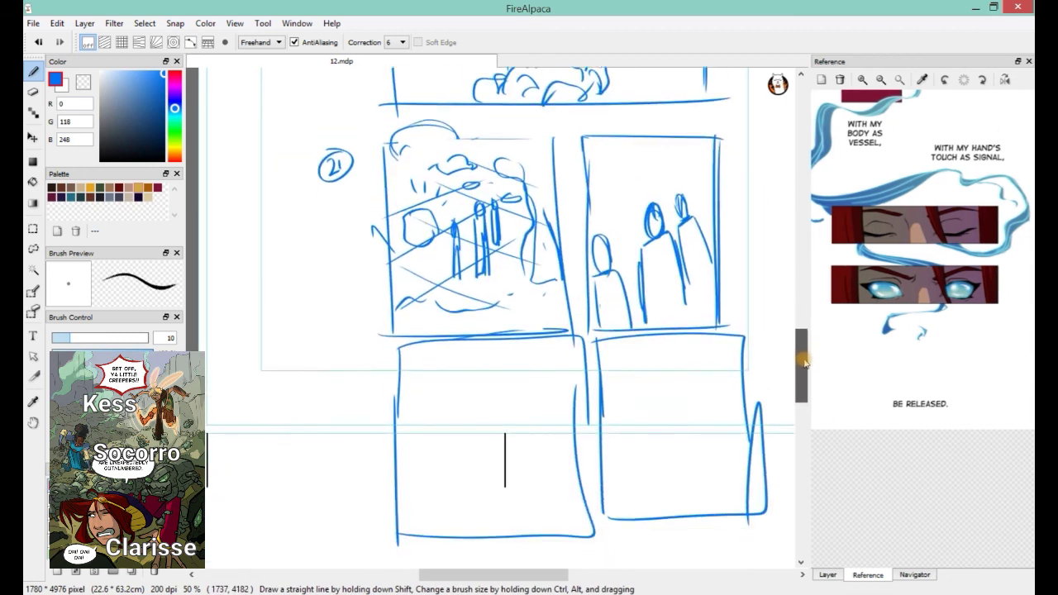
scroll(804, 362, down, 1)
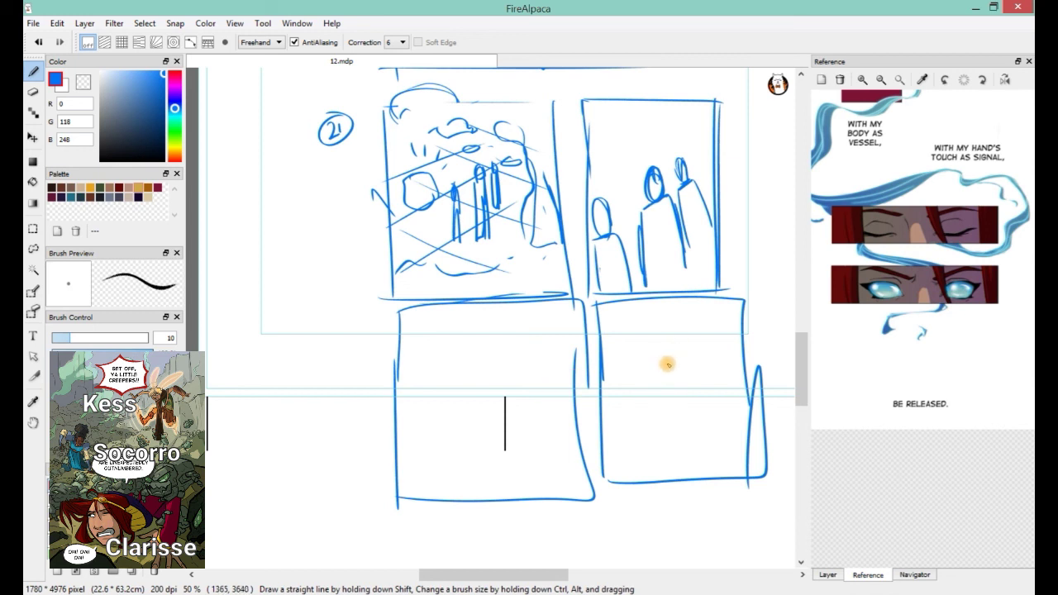
- Sketch a figure's head, hair and arm with arch shapes in the lower-right box
mouse_move(662, 358)
mouse_down()
mouse_move(680, 361)
mouse_move(668, 383)
mouse_up()
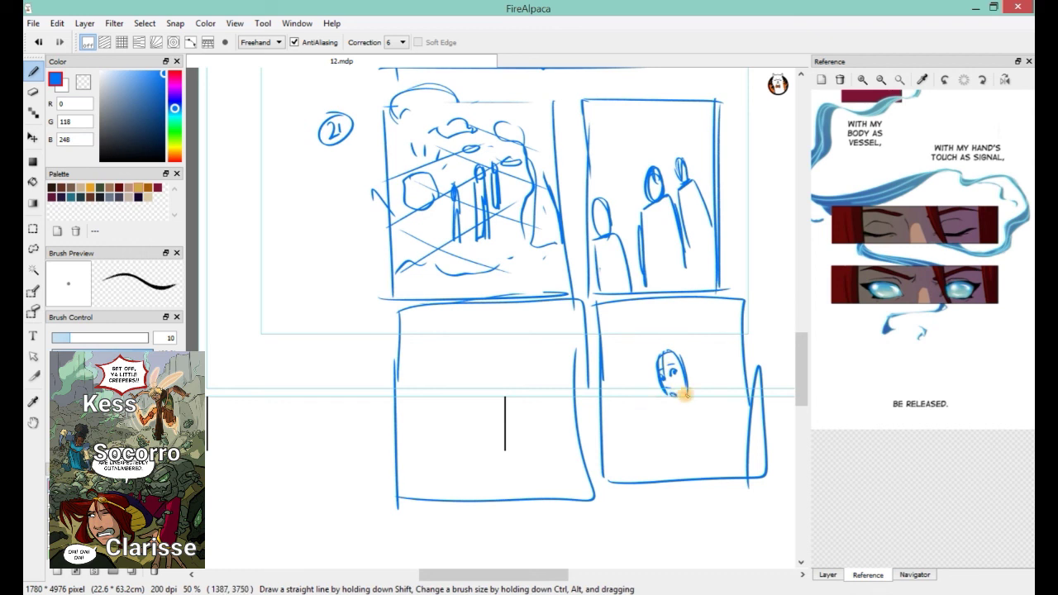
mouse_move(662, 357)
mouse_down()
mouse_move(669, 338)
mouse_move(697, 333)
mouse_move(685, 405)
mouse_move(692, 396)
mouse_move(705, 479)
mouse_up()
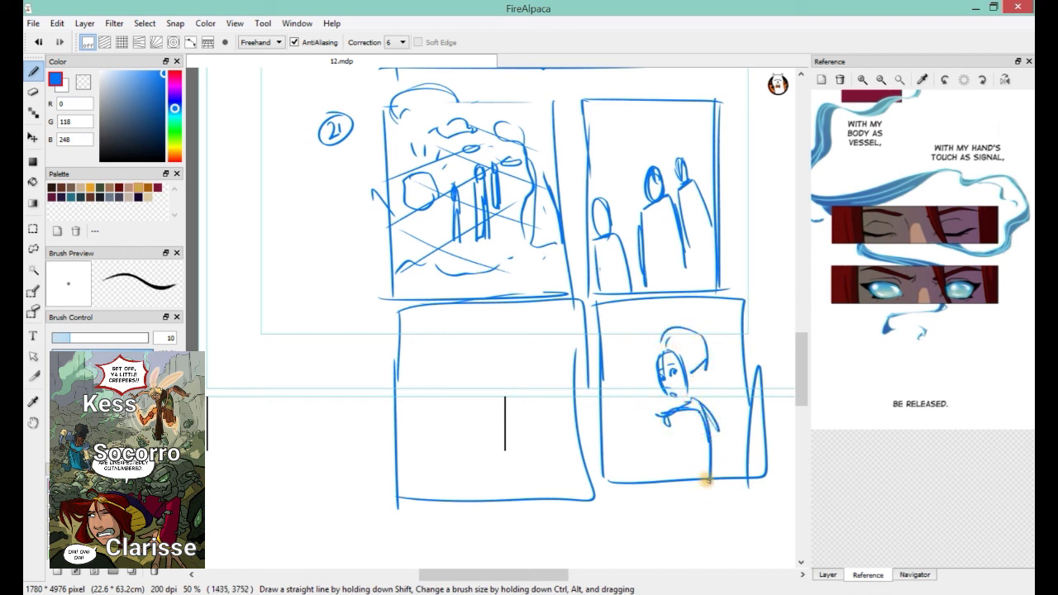
drag(663, 413, 668, 464)
drag(703, 361, 711, 366)
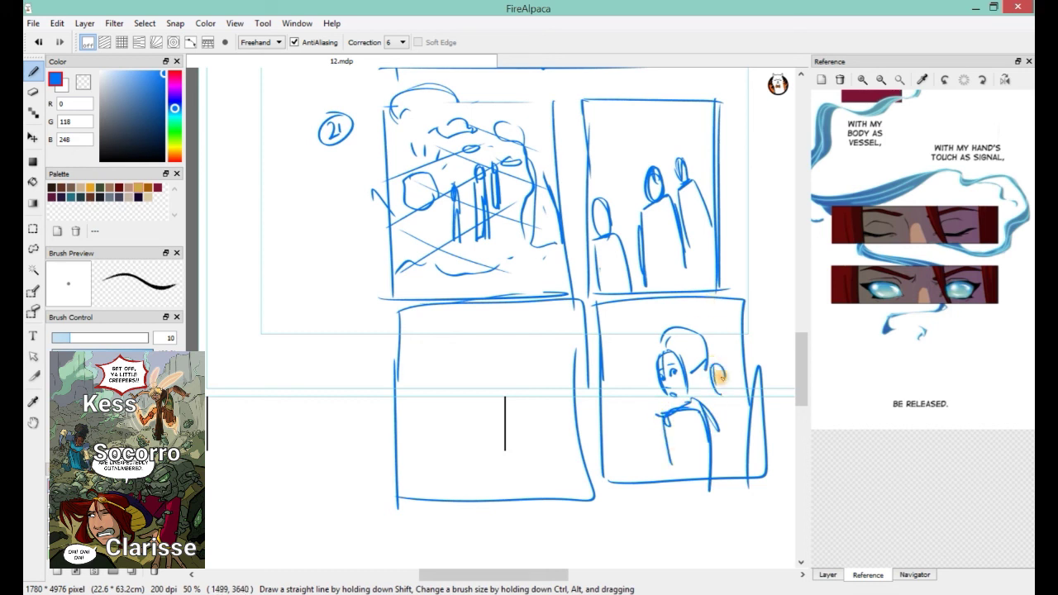
drag(728, 384, 750, 442)
mouse_move(632, 413)
mouse_down()
mouse_move(626, 430)
mouse_move(639, 432)
mouse_move(619, 441)
mouse_move(633, 474)
mouse_move(649, 480)
mouse_up()
drag(653, 434, 654, 487)
- Hatch the lower-right box's background diagonally and begin a head oval in the lower-left box
mouse_move(605, 330)
mouse_down()
mouse_move(635, 304)
mouse_move(667, 301)
mouse_up()
drag(611, 355, 664, 322)
drag(615, 364, 706, 310)
drag(618, 414, 703, 347)
drag(628, 446, 730, 408)
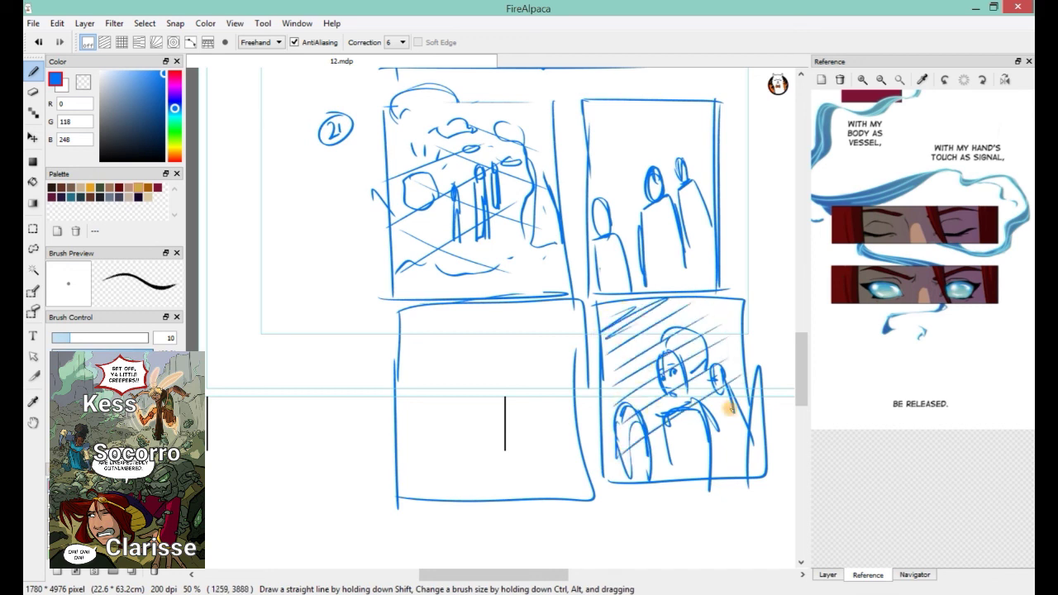
drag(653, 475, 727, 438)
drag(711, 479, 758, 465)
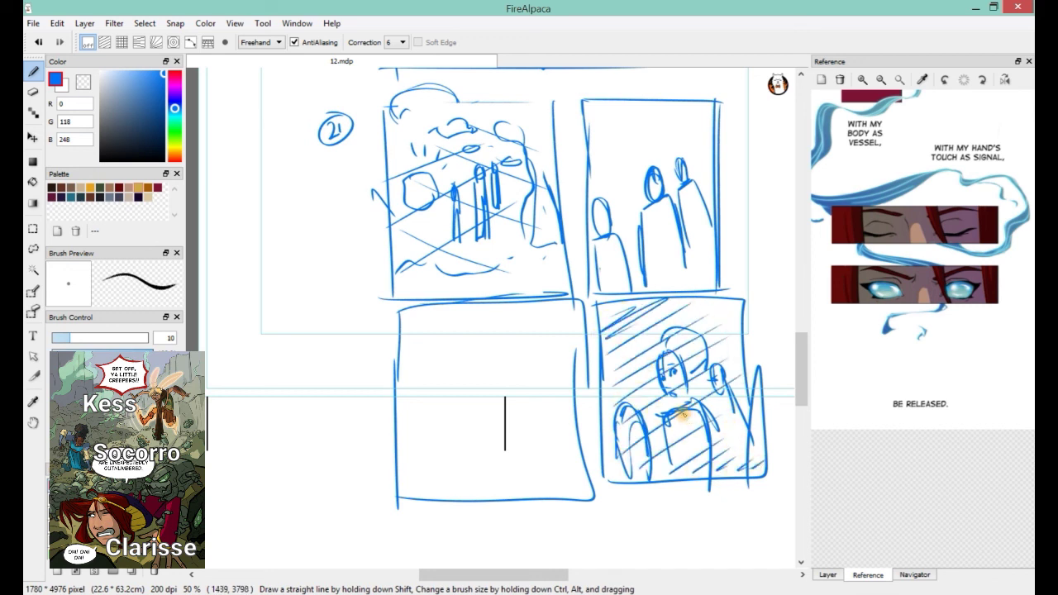
mouse_move(680, 415)
mouse_down()
mouse_move(709, 452)
mouse_move(686, 463)
mouse_move(693, 430)
mouse_up()
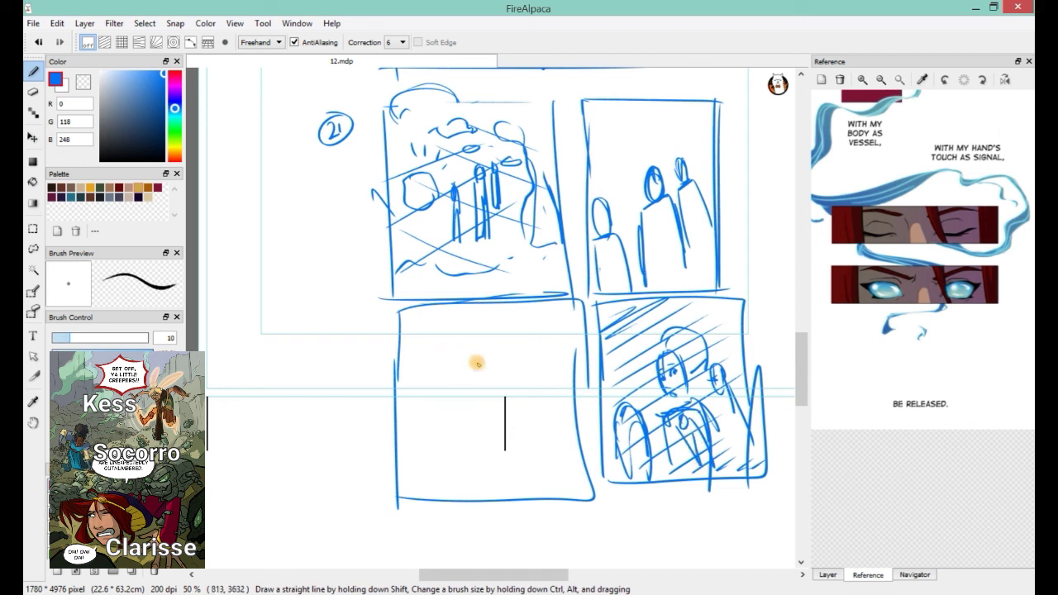
mouse_move(477, 363)
mouse_down()
mouse_move(495, 371)
mouse_move(471, 418)
mouse_move(517, 481)
mouse_move(424, 389)
mouse_move(448, 432)
mouse_move(437, 488)
mouse_move(548, 394)
mouse_move(550, 494)
mouse_up()
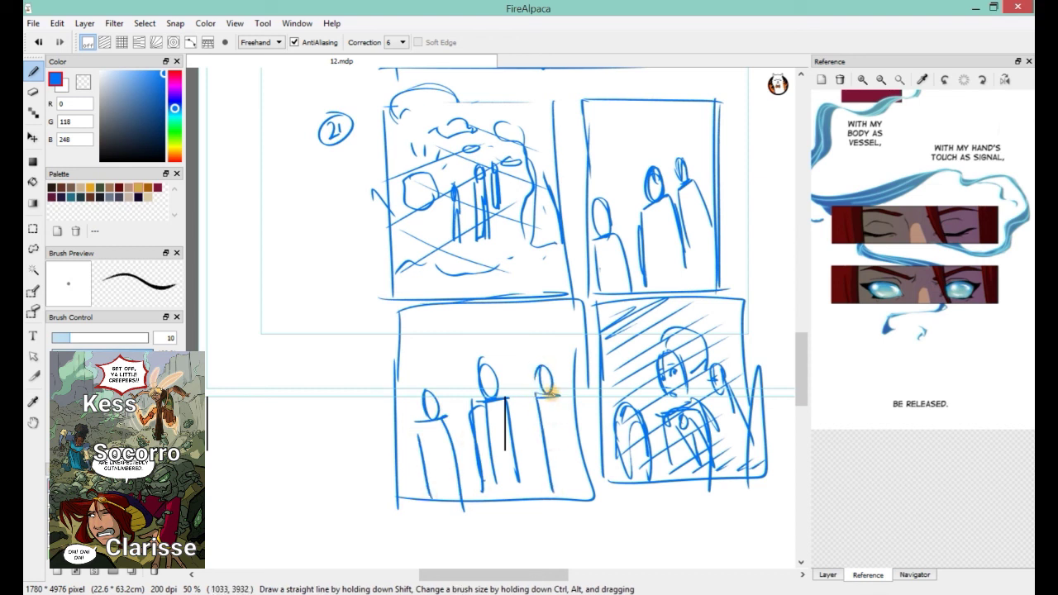
- Add body lines and a wavy ground line in the lower-left box, and hatch the top-right panel's floor
drag(547, 393, 572, 467)
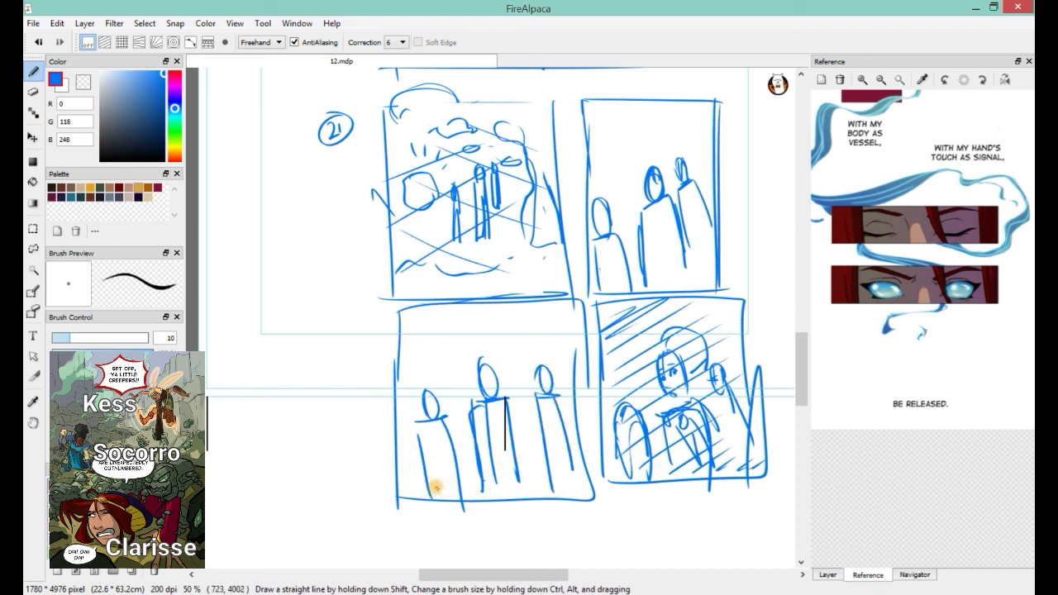
mouse_move(435, 488)
mouse_down()
mouse_move(443, 455)
mouse_move(488, 475)
mouse_move(516, 447)
mouse_move(572, 459)
mouse_move(453, 470)
mouse_move(462, 475)
mouse_move(530, 458)
mouse_move(595, 471)
mouse_up()
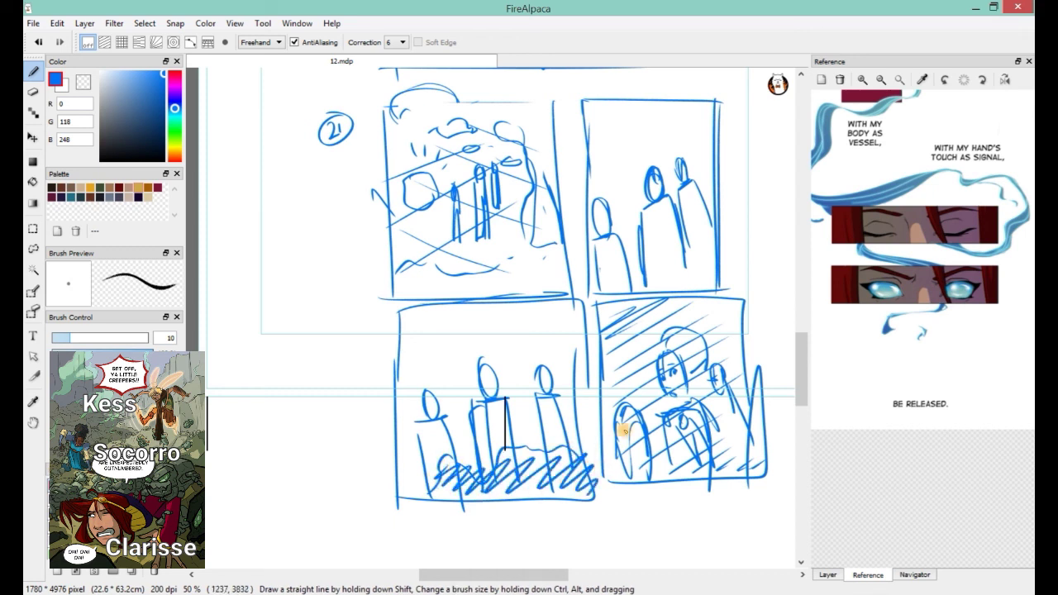
mouse_move(678, 289)
mouse_down()
mouse_move(673, 275)
mouse_move(714, 281)
mouse_up()
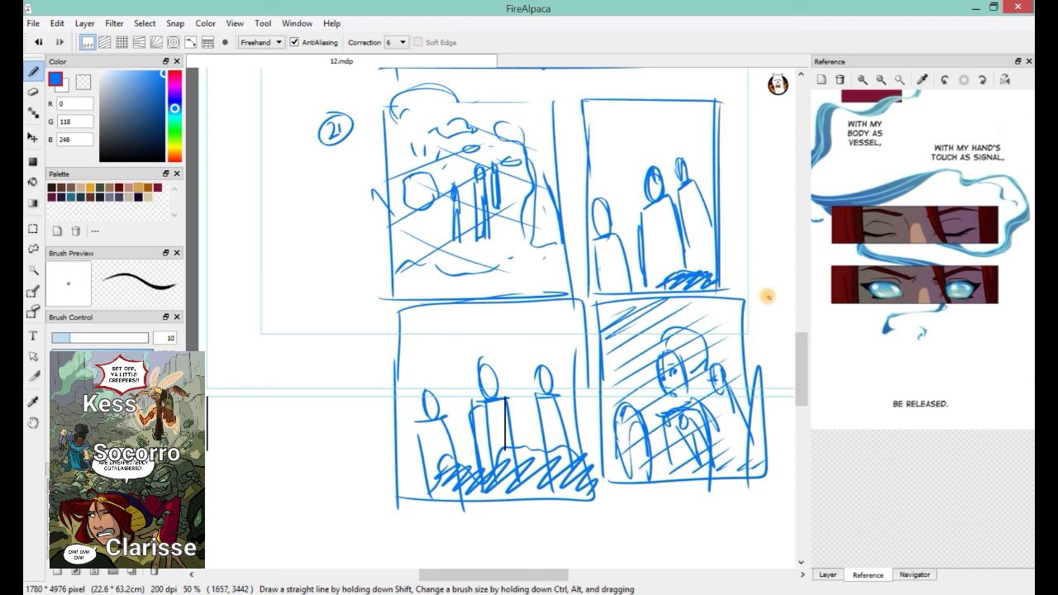
- Erase parts of the old figures in the top-right panel
click(33, 92)
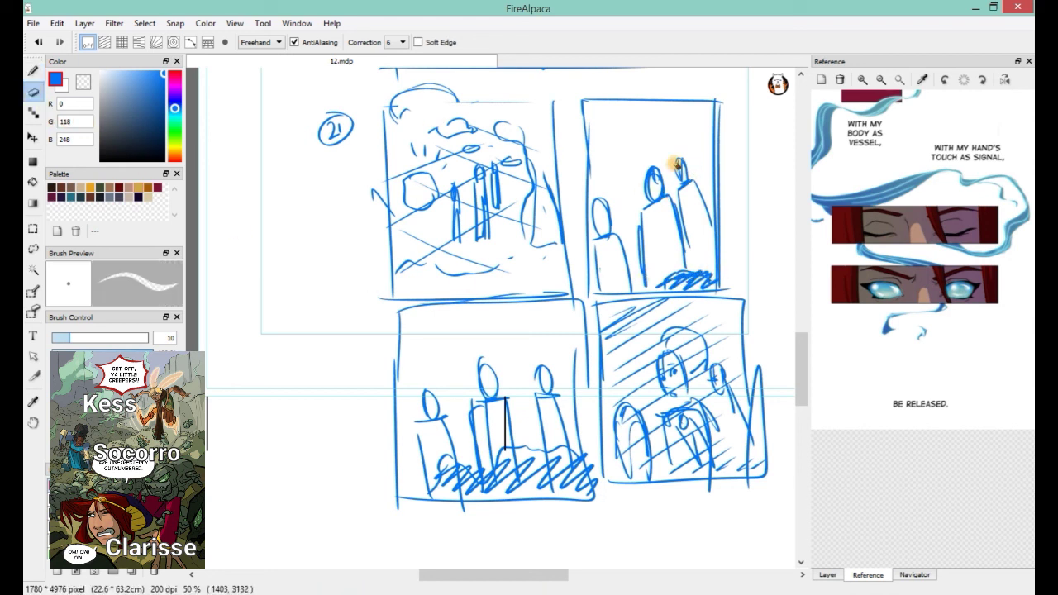
mouse_move(593, 210)
mouse_down()
mouse_move(591, 252)
mouse_move(644, 211)
mouse_move(647, 197)
mouse_move(620, 189)
mouse_move(619, 211)
mouse_move(643, 225)
mouse_move(627, 259)
mouse_move(662, 242)
mouse_move(632, 237)
mouse_up()
key(b)
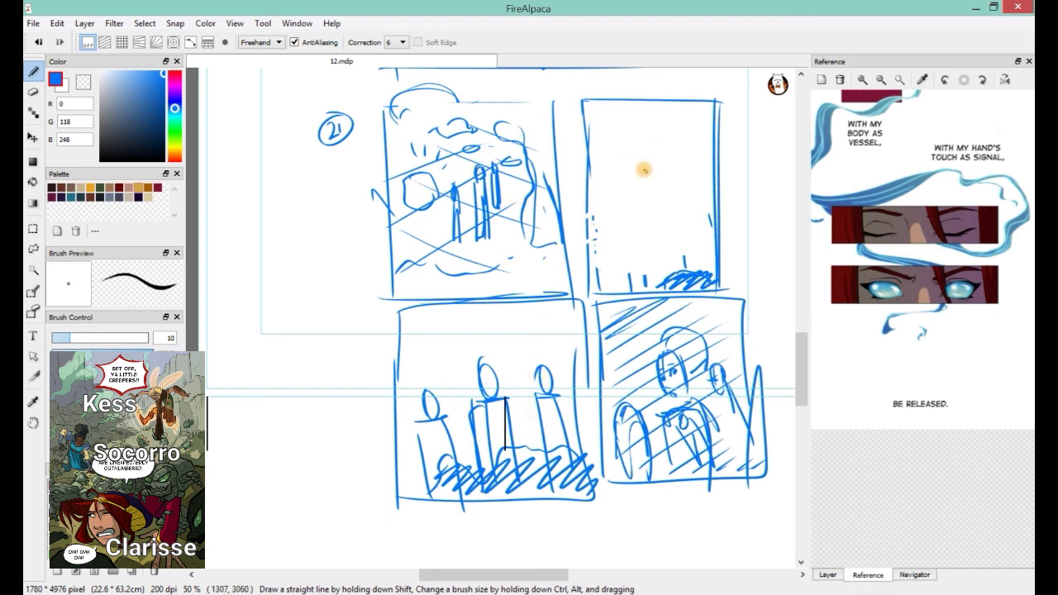
- Sketch three standing figures with ground hatching top-right, and outline the lower-left middle figure
mouse_move(648, 170)
mouse_down()
mouse_move(636, 240)
mouse_move(658, 248)
mouse_up()
mouse_move(633, 192)
mouse_down()
mouse_move(635, 262)
mouse_move(661, 250)
mouse_move(642, 208)
mouse_move(635, 264)
mouse_up()
mouse_move(674, 164)
mouse_down()
mouse_move(671, 234)
mouse_move(689, 252)
mouse_up()
drag(671, 187, 668, 250)
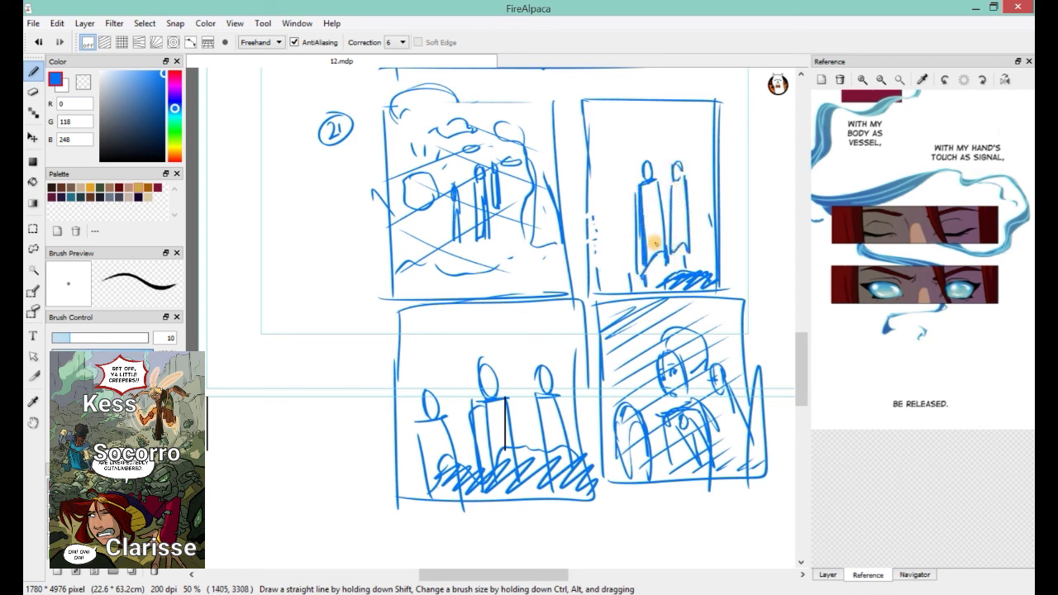
mouse_move(609, 206)
mouse_down()
mouse_move(613, 273)
mouse_move(609, 208)
mouse_move(629, 268)
mouse_move(698, 286)
mouse_move(678, 276)
mouse_up()
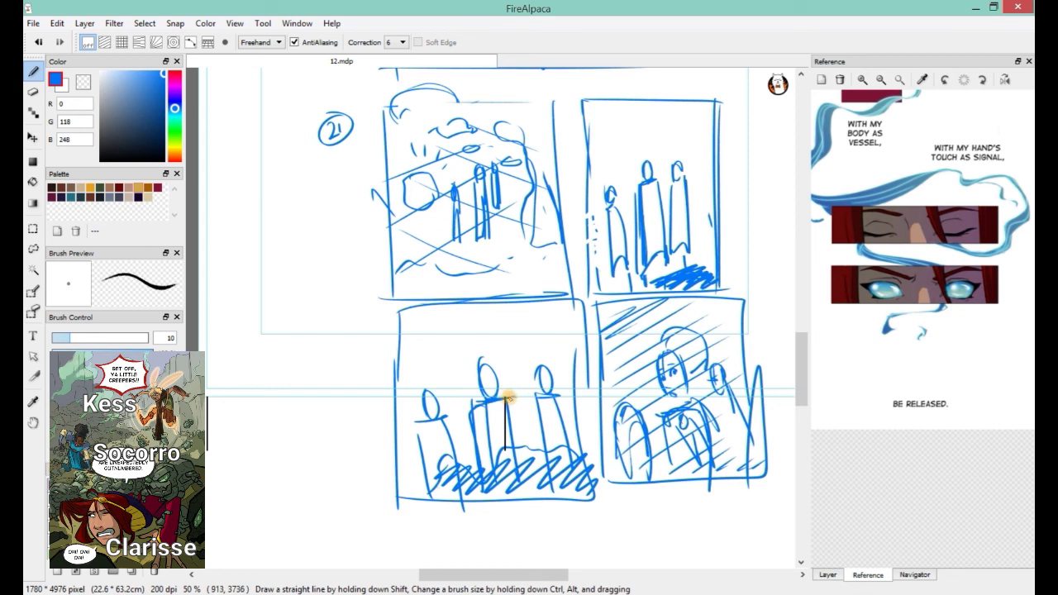
mouse_move(494, 377)
mouse_down()
mouse_move(471, 404)
mouse_move(508, 395)
mouse_move(495, 416)
mouse_move(506, 459)
mouse_move(486, 444)
mouse_move(491, 470)
mouse_move(504, 434)
mouse_move(487, 478)
mouse_move(508, 457)
mouse_move(426, 479)
mouse_move(443, 461)
mouse_move(450, 493)
mouse_move(515, 455)
mouse_move(567, 447)
mouse_move(562, 483)
mouse_up()
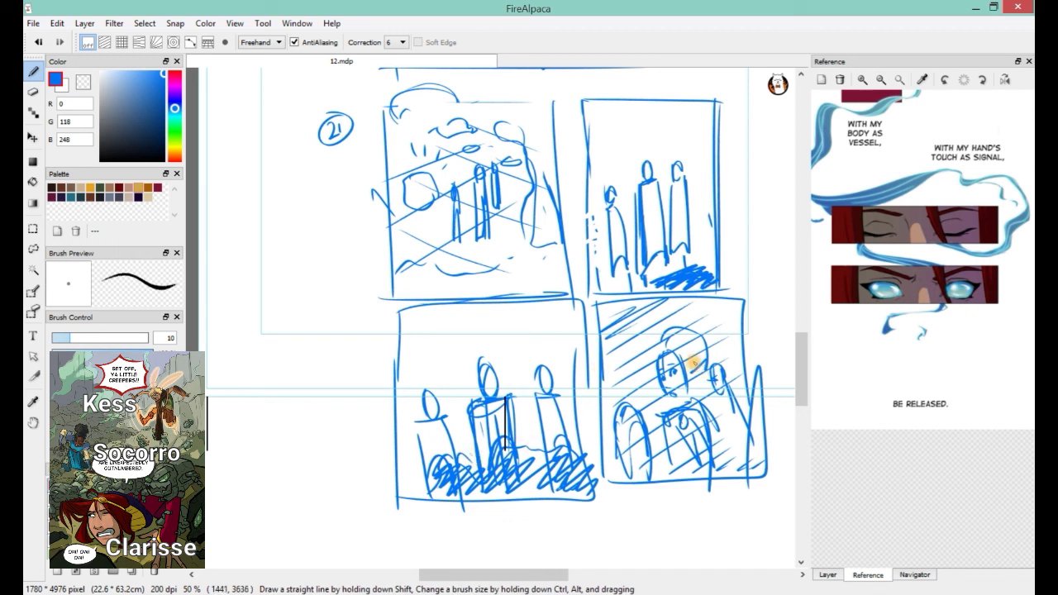
- Write and circle panel numbers 22, 23 and 24 on the grid
mouse_move(599, 114)
mouse_down()
mouse_move(619, 126)
mouse_move(615, 106)
mouse_up()
mouse_move(416, 323)
mouse_down()
mouse_move(434, 324)
mouse_move(436, 312)
mouse_up()
mouse_move(721, 313)
mouse_down()
mouse_move(742, 329)
mouse_move(797, 266)
mouse_move(786, 194)
mouse_move(787, 244)
mouse_up()
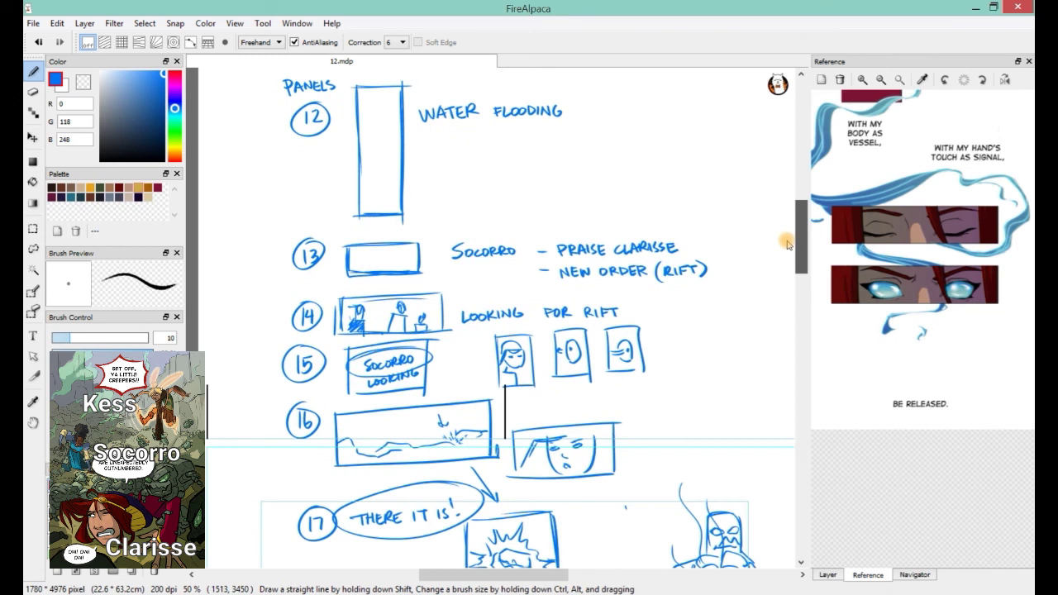
- Draw wavy water lines in panel 12 and a small oval in panel 13
mouse_move(380, 97)
mouse_down()
mouse_move(387, 133)
mouse_move(376, 167)
mouse_move(384, 110)
mouse_move(387, 191)
mouse_up()
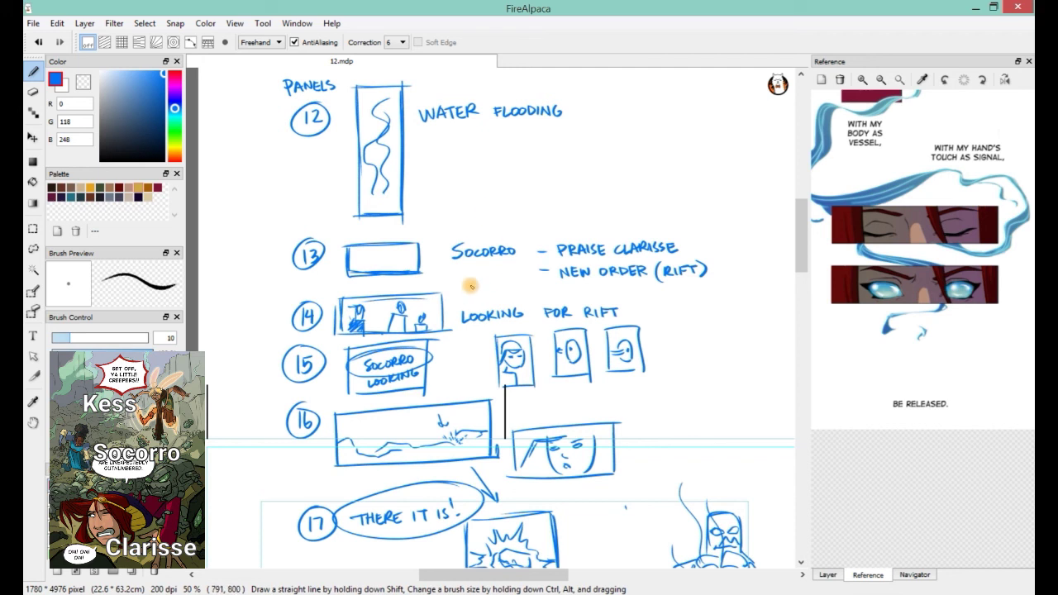
mouse_move(393, 251)
mouse_down()
mouse_move(385, 245)
mouse_move(399, 261)
mouse_up()
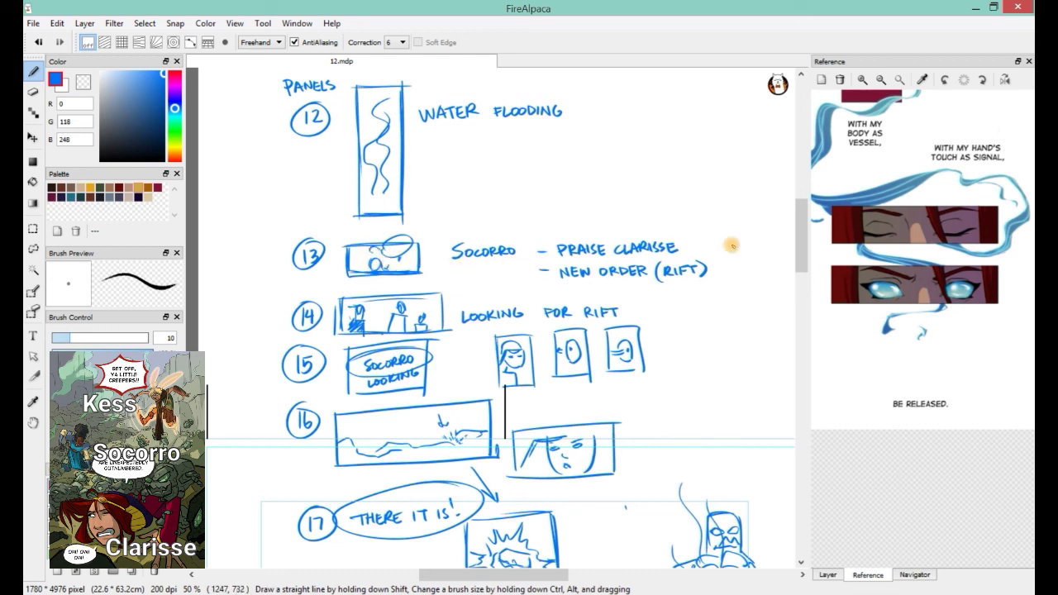
drag(801, 214, 805, 242)
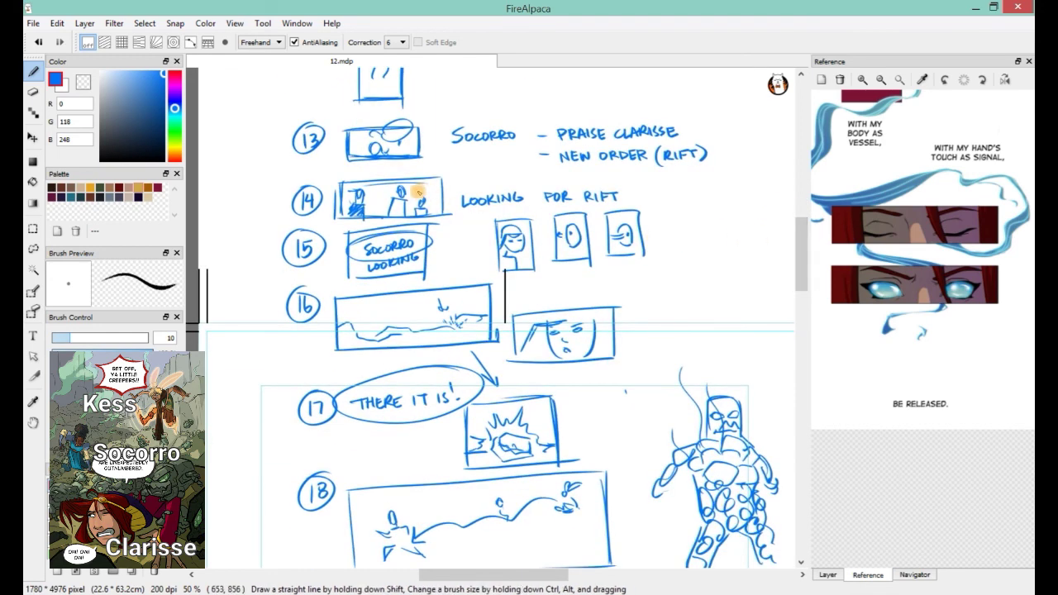
- Add a light arc atop panel 14 and rocky scribbles along panel 16's bottom
drag(364, 177, 383, 175)
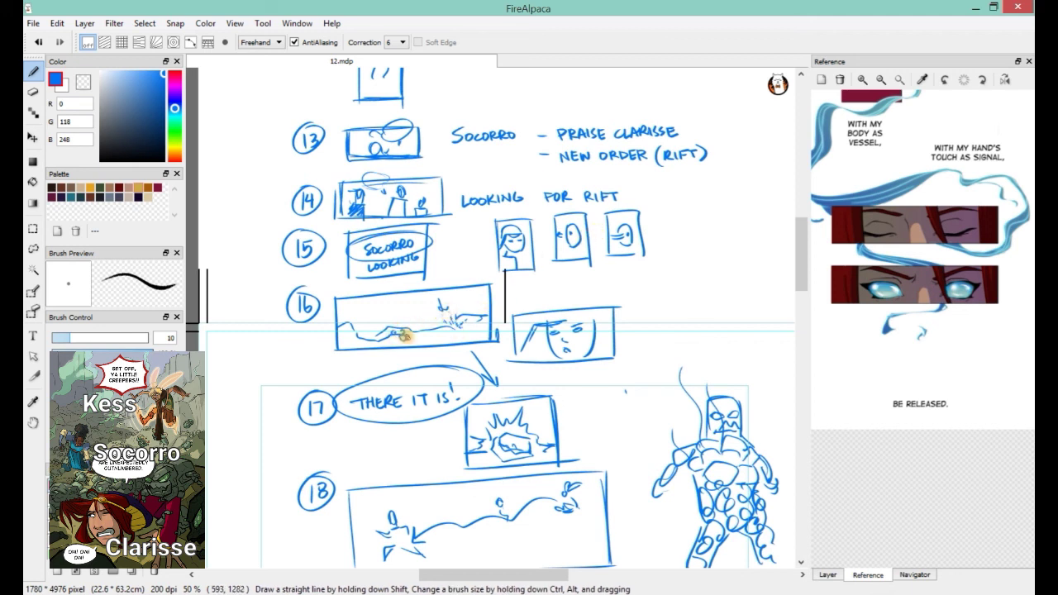
drag(408, 340, 446, 341)
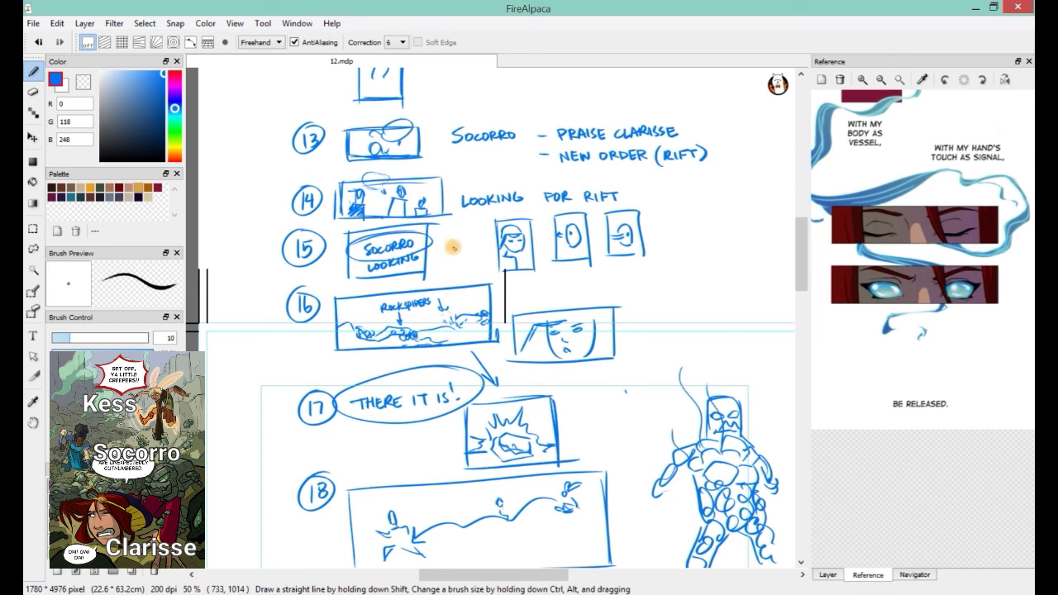
- Number the face panel 17 and change the next two panels to 18 and 19
mouse_move(600, 295)
mouse_down()
mouse_move(616, 291)
mouse_move(607, 307)
mouse_move(597, 278)
mouse_up()
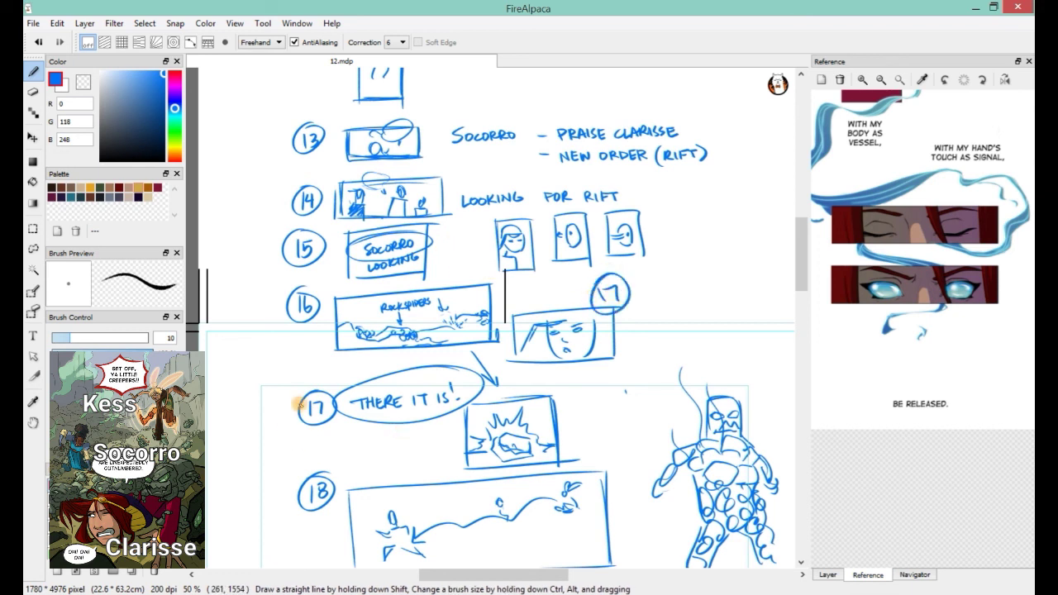
drag(317, 406, 319, 413)
drag(318, 488, 321, 493)
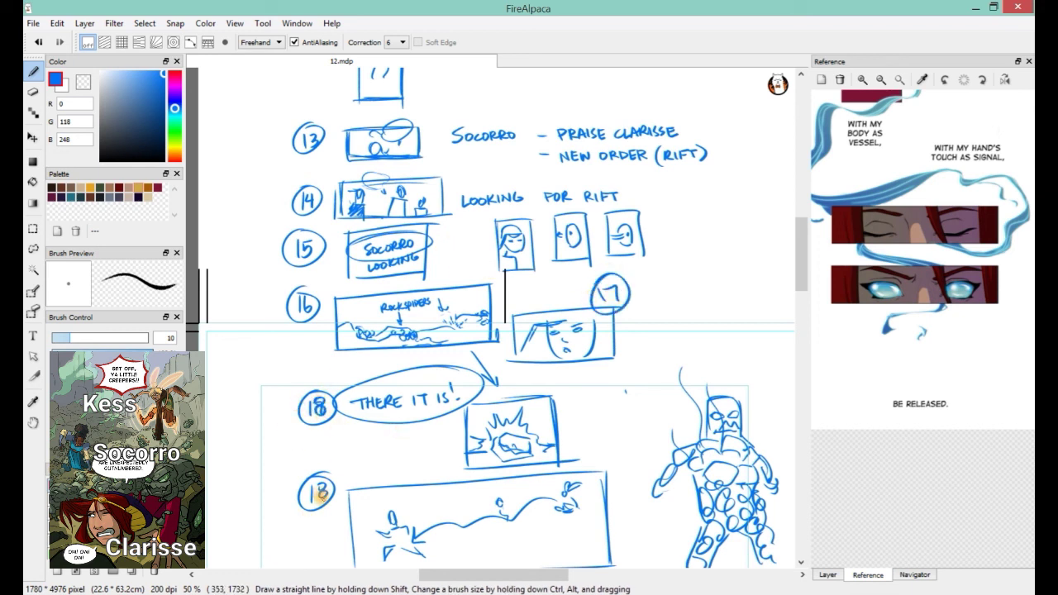
- In black, renumber the lower grid panels as 24 and 25
click(51, 187)
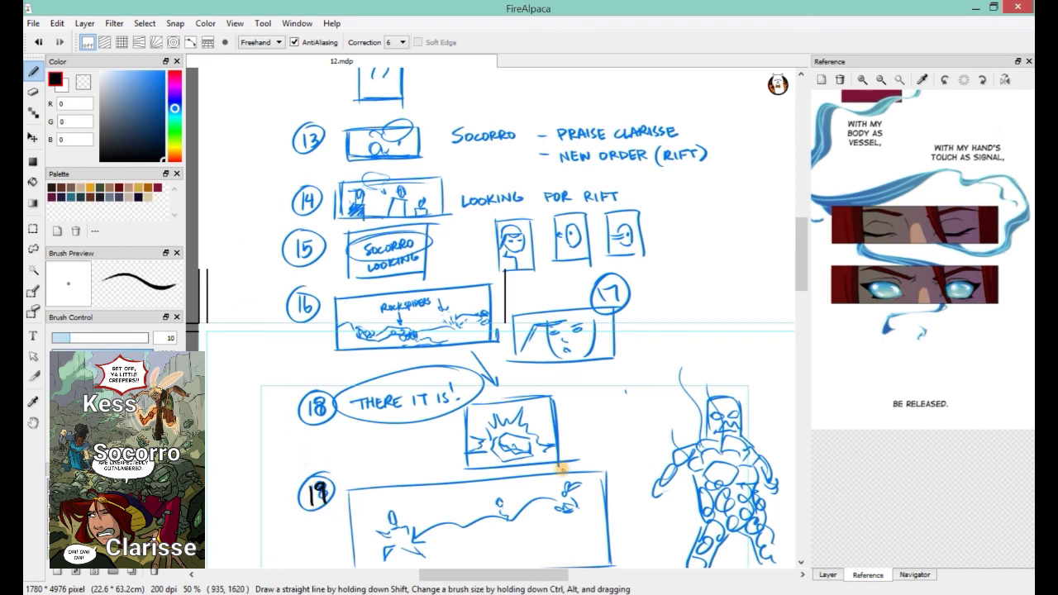
scroll(560, 468, down, 5)
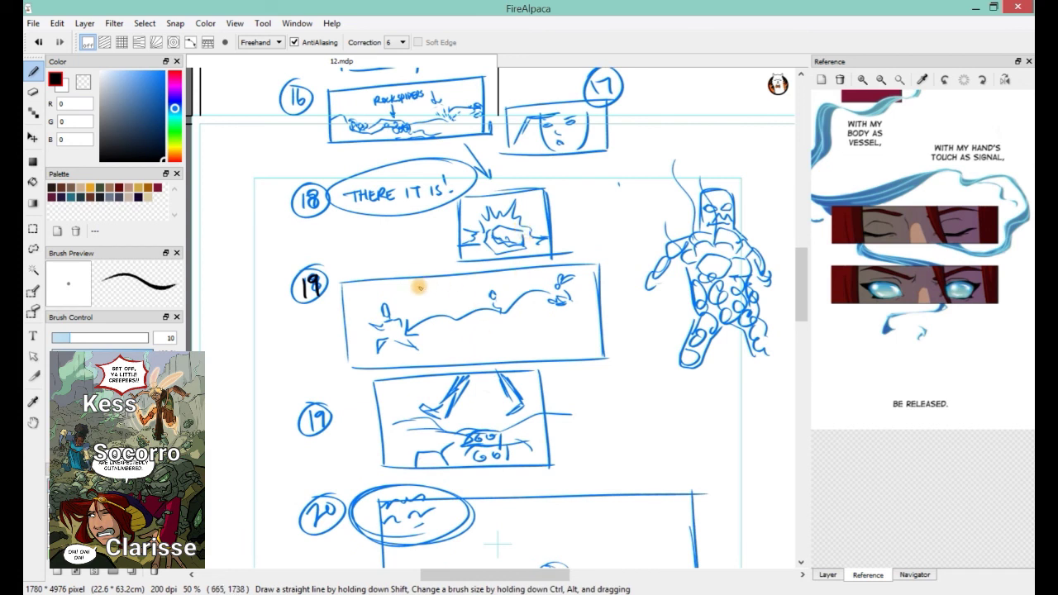
scroll(527, 316, down, 2)
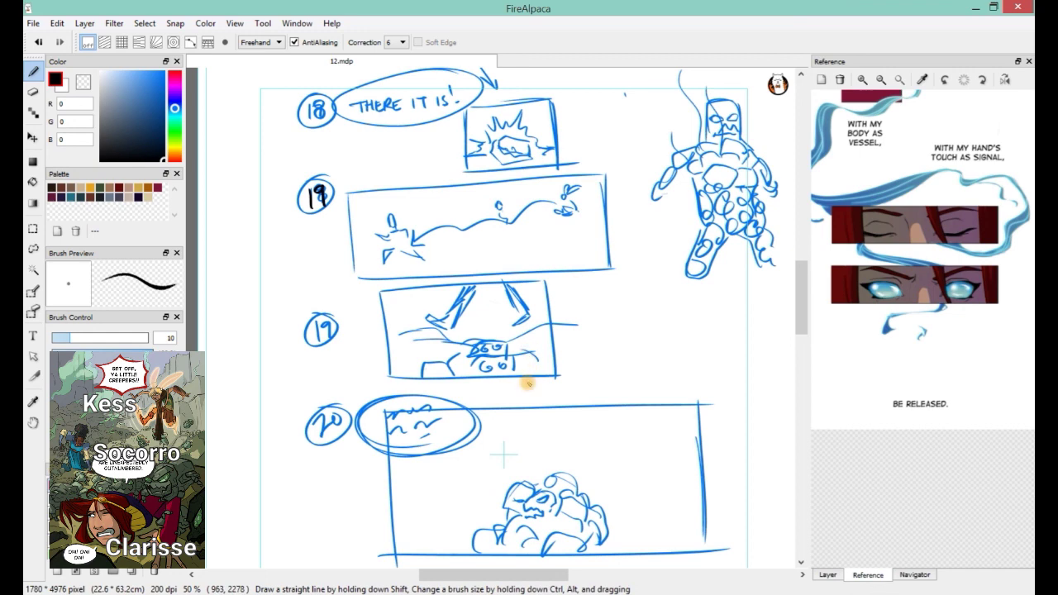
scroll(525, 347, down, 2)
drag(523, 273, 546, 314)
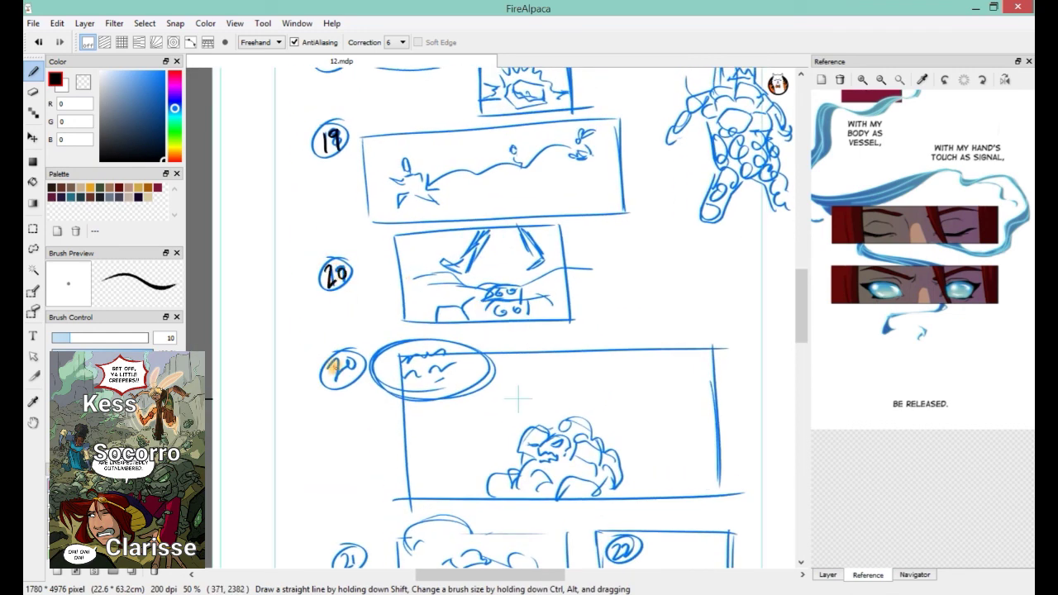
drag(561, 404, 548, 293)
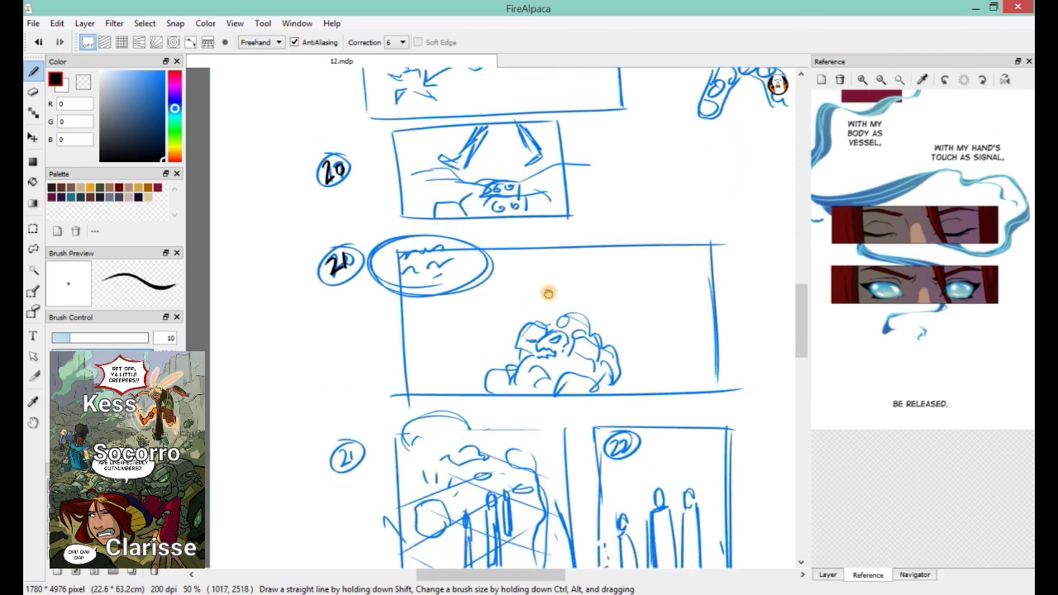
drag(579, 432, 550, 315)
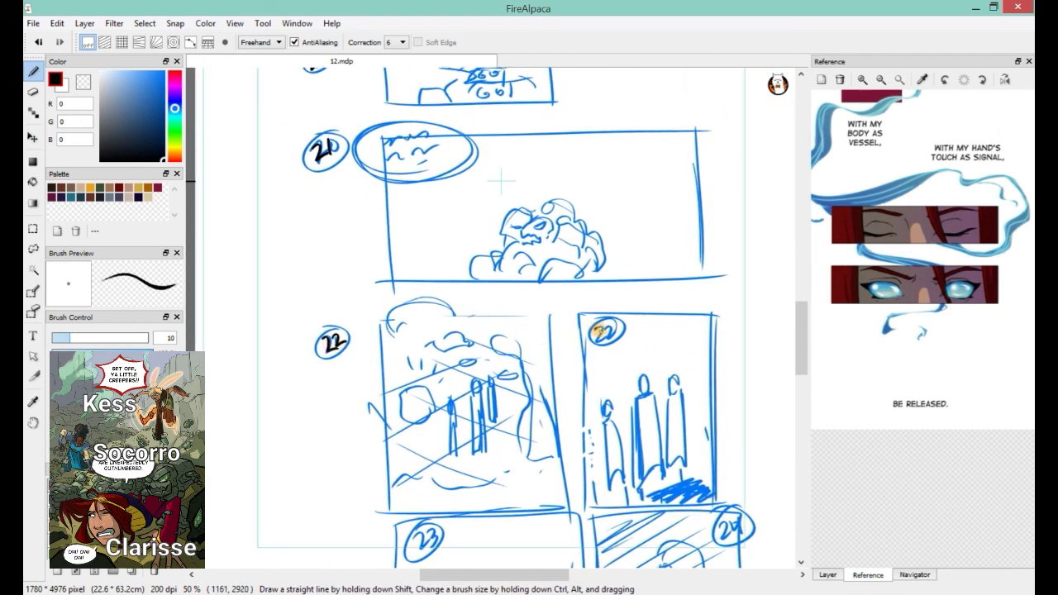
scroll(420, 460, down, 2)
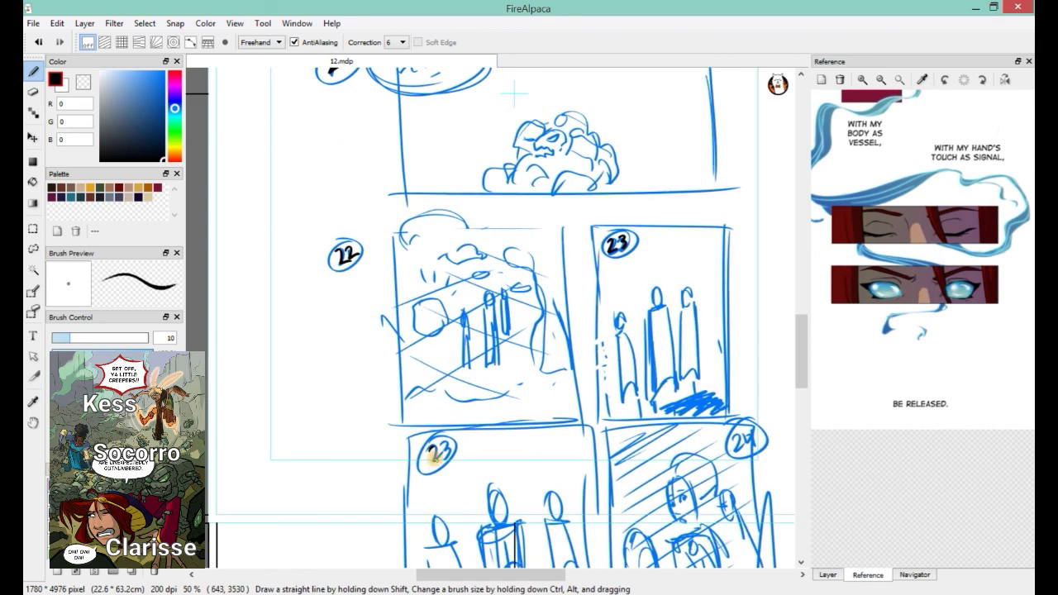
drag(447, 446, 451, 460)
mouse_move(738, 444)
mouse_down()
mouse_move(748, 427)
mouse_move(712, 419)
mouse_move(657, 312)
mouse_up()
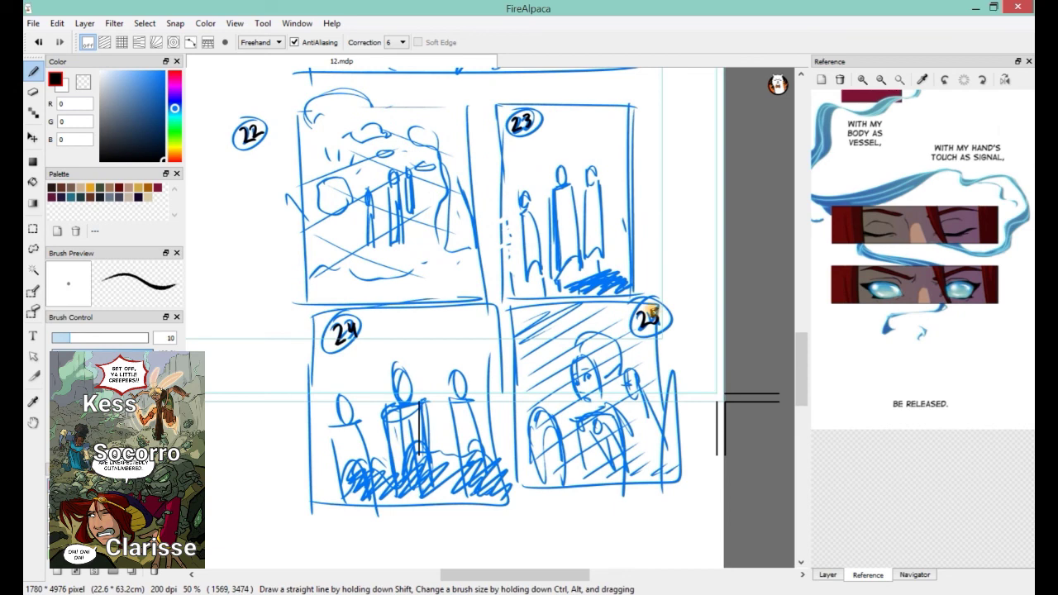
- Recentre the four-panel grid and scroll back to the top of the page
drag(550, 311, 593, 354)
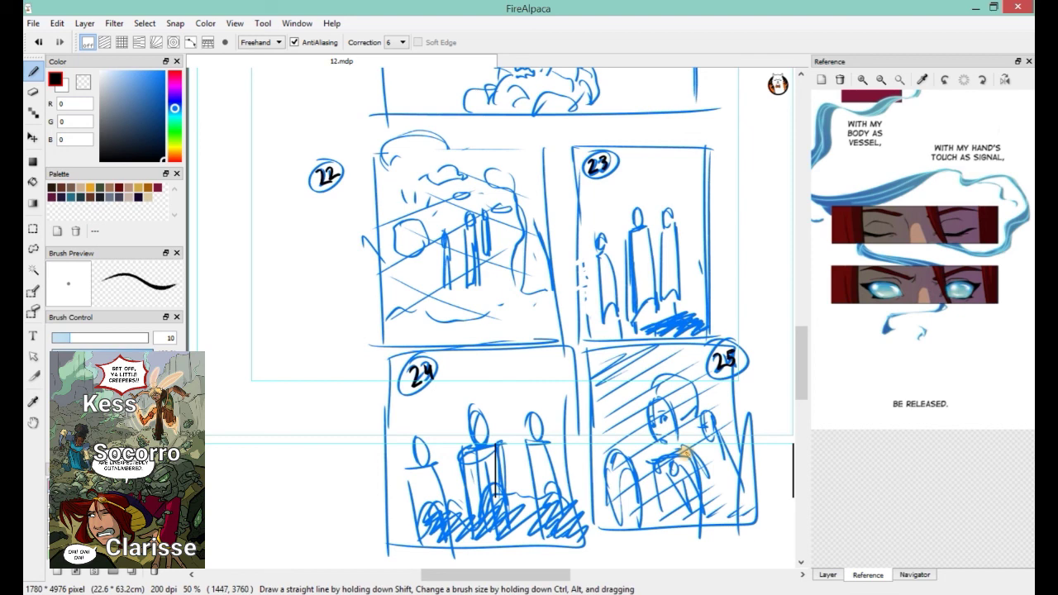
scroll(799, 390, down, 2)
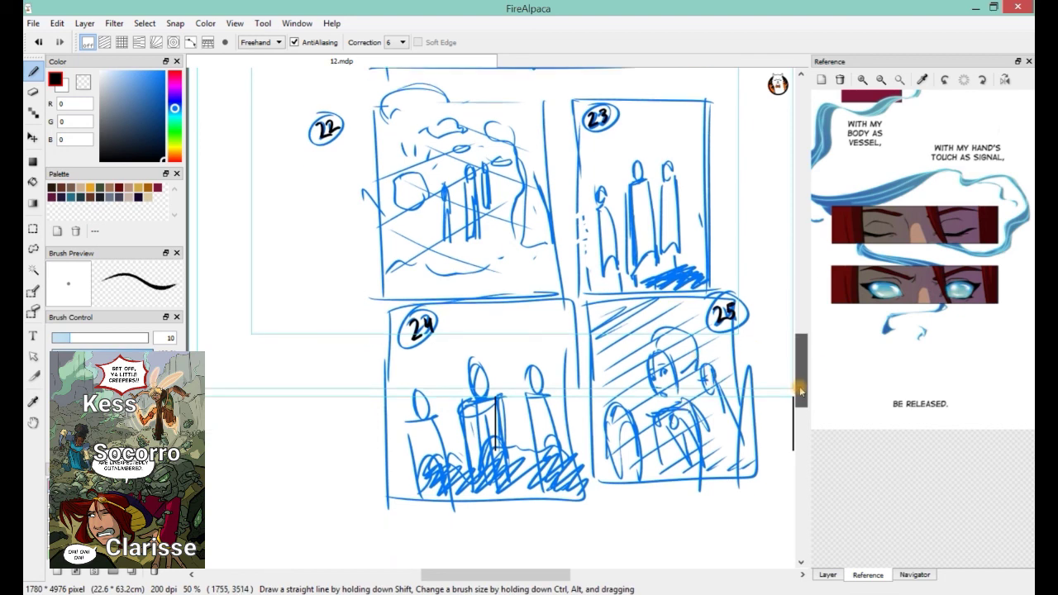
scroll(800, 390, up, 7)
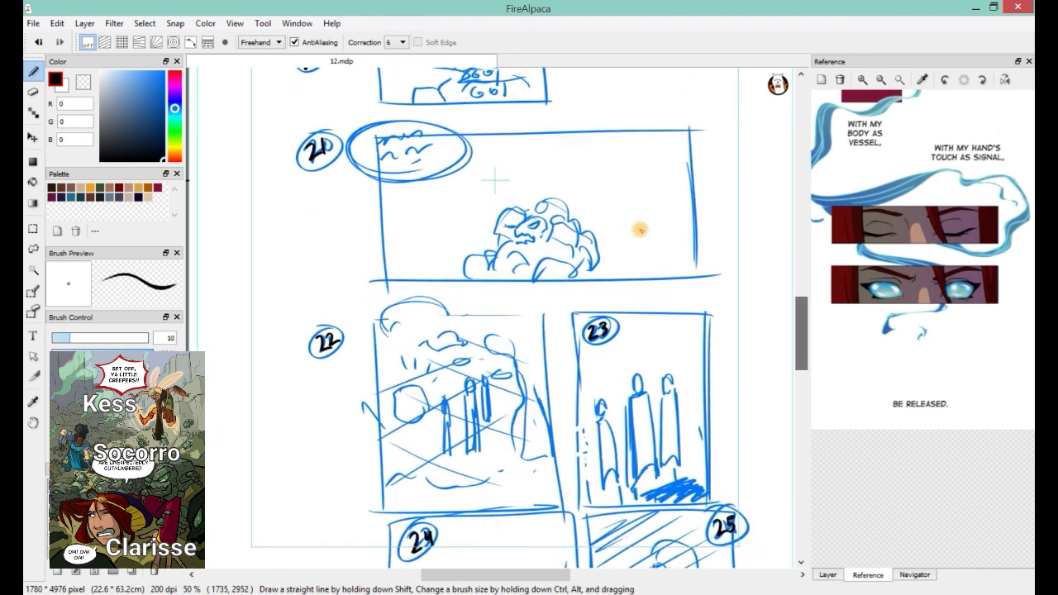
scroll(806, 364, down, 9)
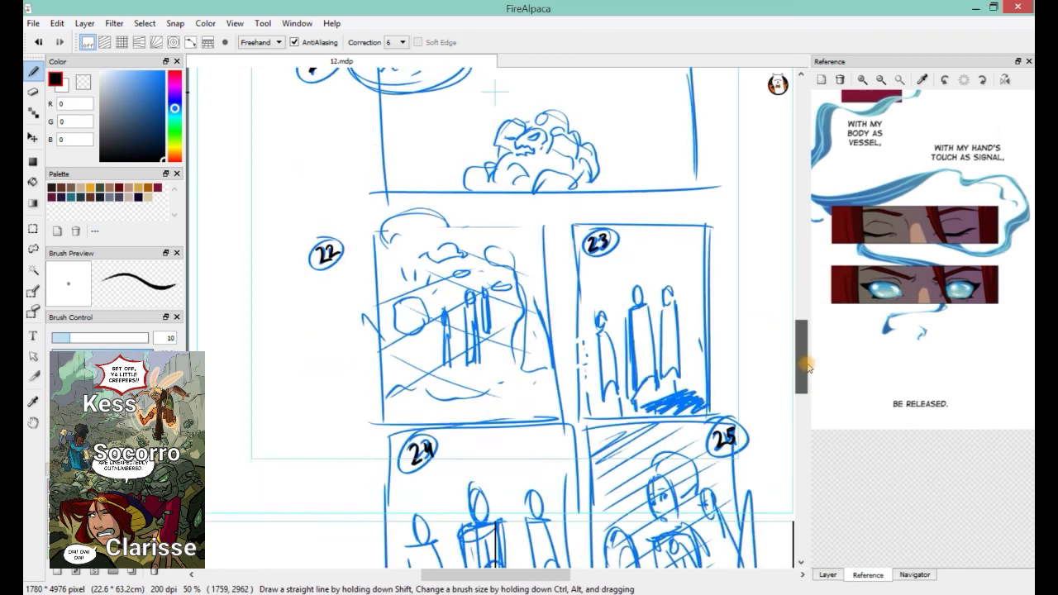
scroll(805, 363, up, 2)
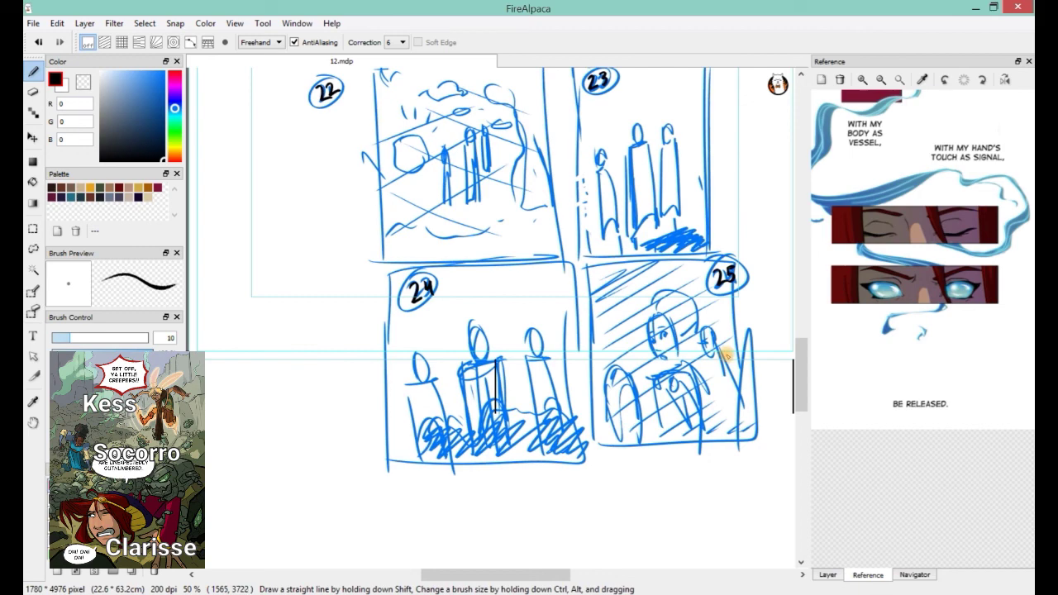
mouse_move(802, 389)
mouse_down()
mouse_move(783, 248)
mouse_move(767, 227)
mouse_move(797, 389)
mouse_move(794, 376)
mouse_up()
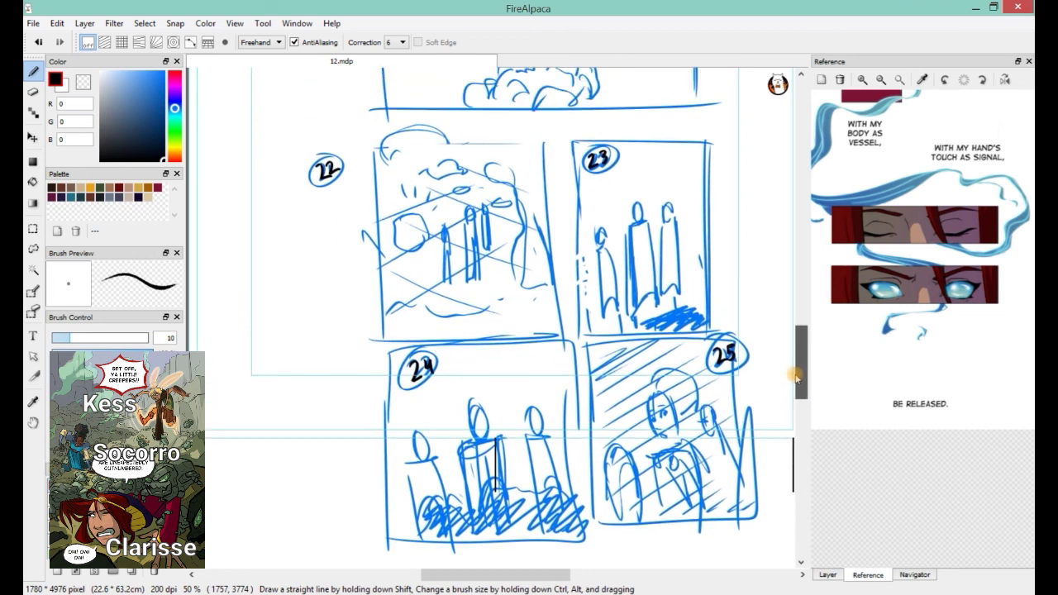
drag(794, 376, 790, 373)
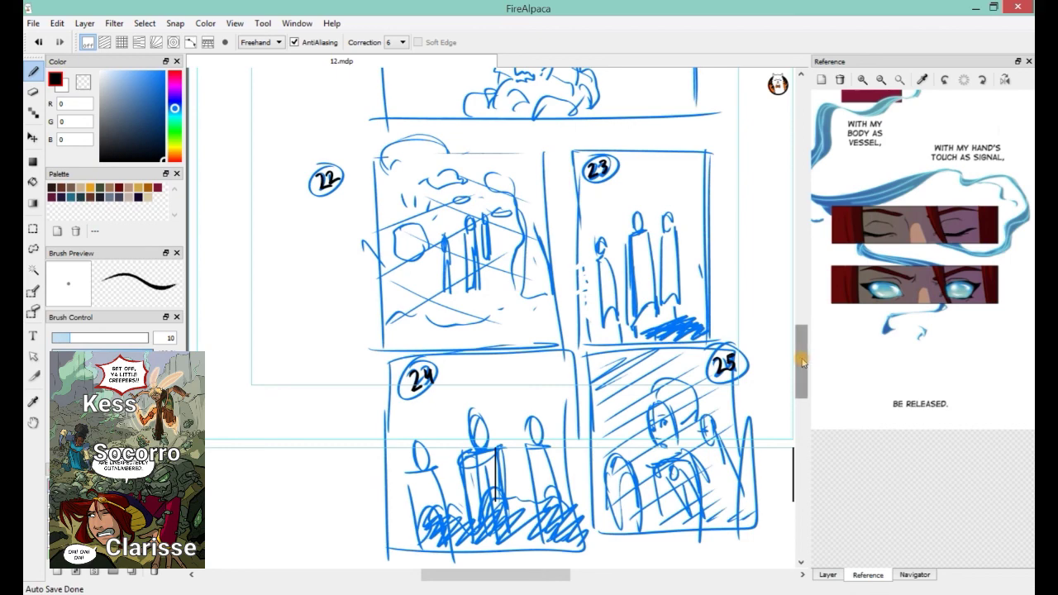
drag(802, 361, 785, 252)
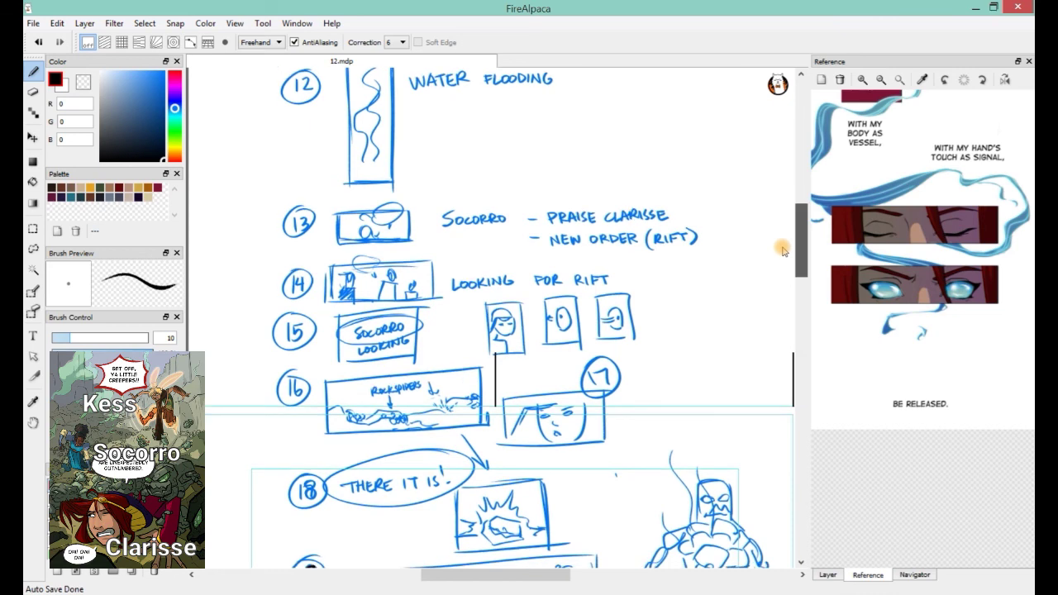
scroll(783, 251, up, 1)
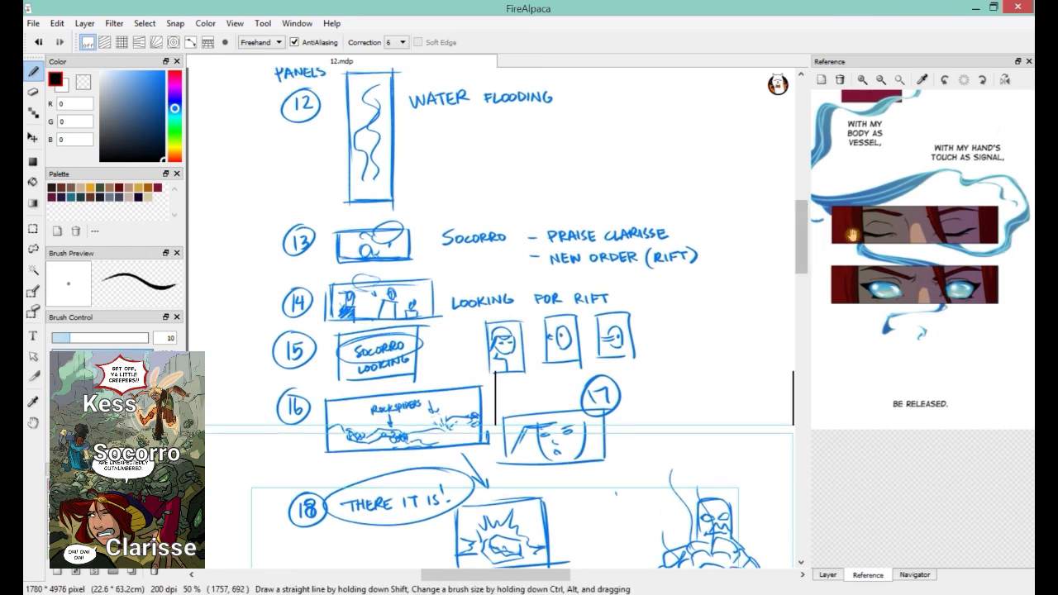
- Rename Layer1 to 'story beats' in its layer properties
click(828, 575)
double_click(892, 163)
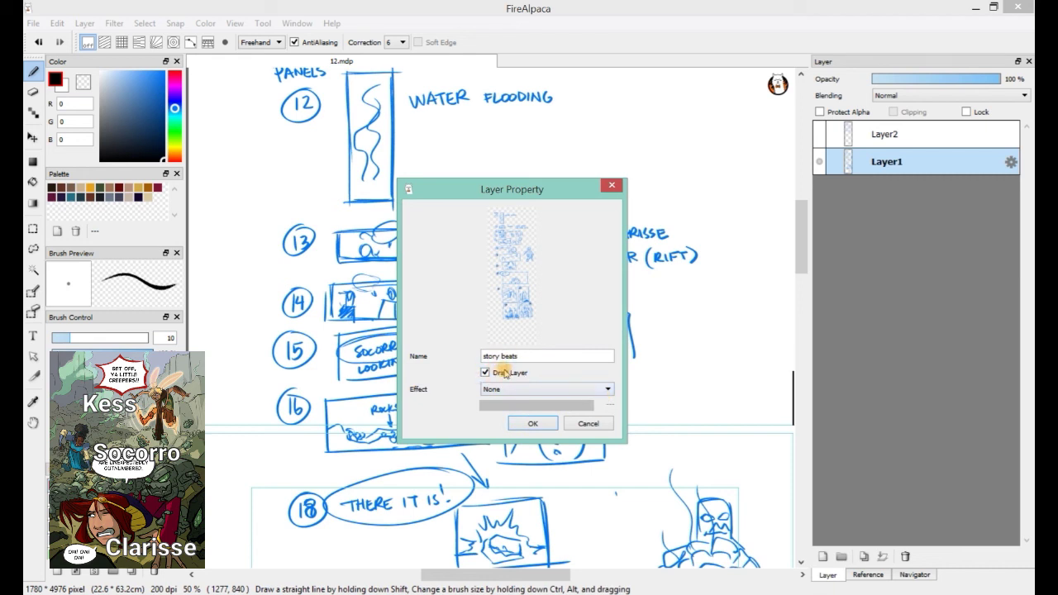
click(534, 422)
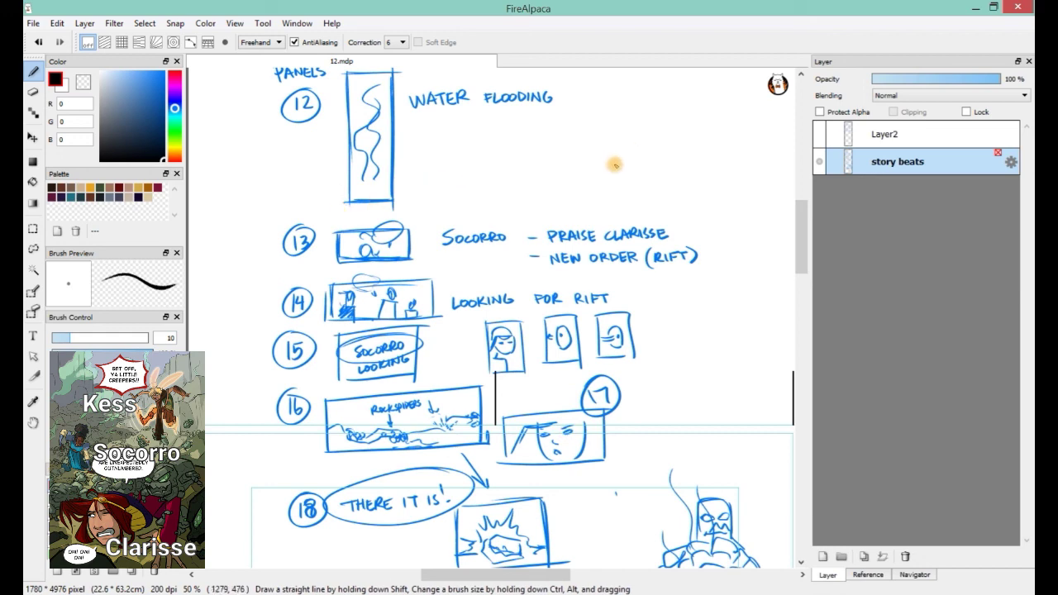
mouse_move(801, 236)
mouse_down()
mouse_move(801, 164)
mouse_move(801, 205)
mouse_up()
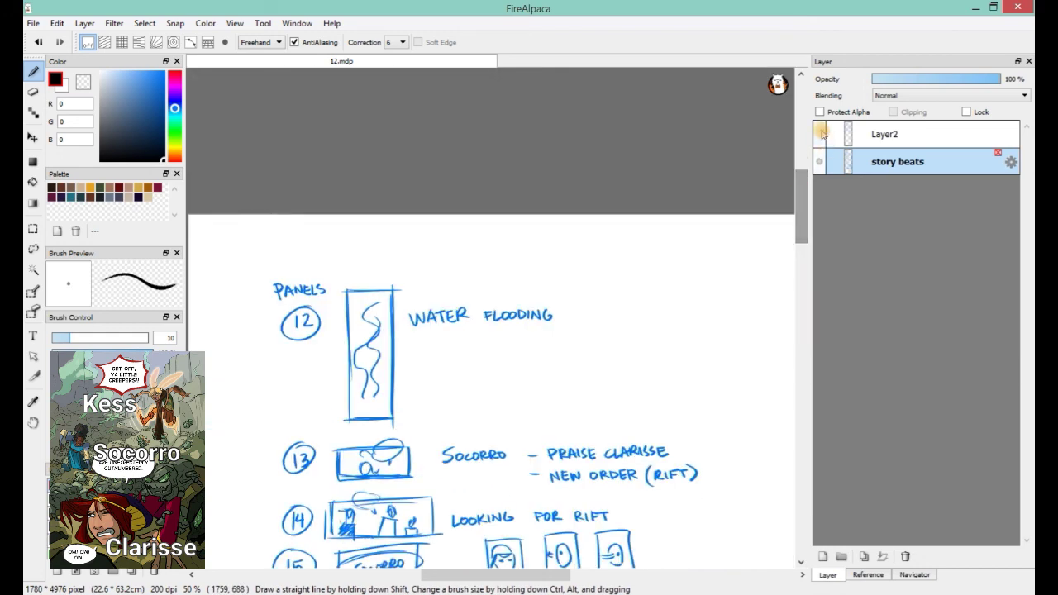
- Hide the story beats layer and show the loose Layer2 sketch
click(818, 134)
click(818, 134)
click(818, 161)
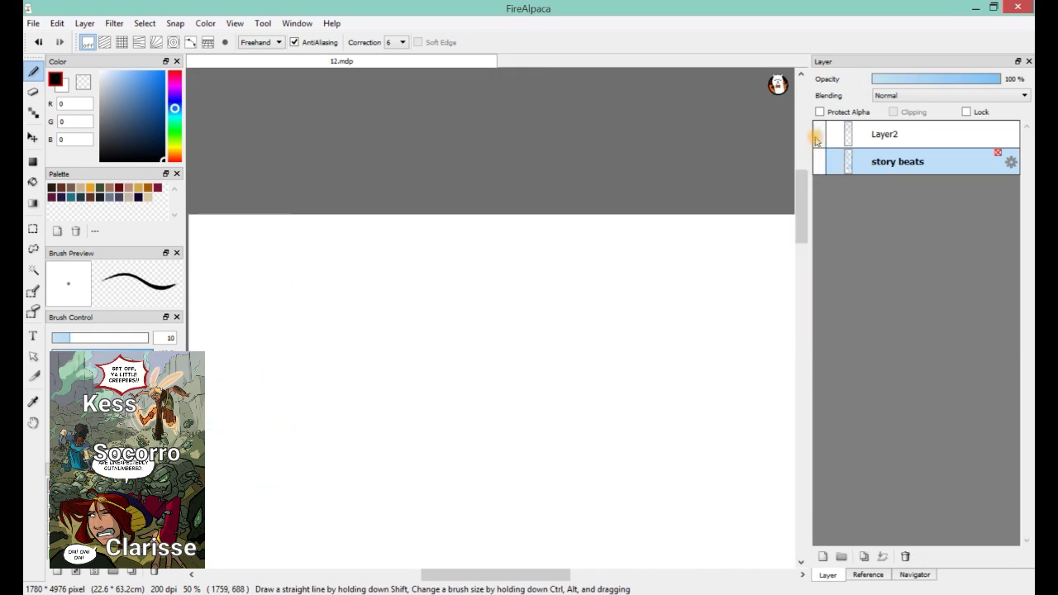
click(818, 134)
mouse_move(801, 190)
mouse_down()
mouse_move(808, 252)
mouse_move(805, 240)
mouse_up()
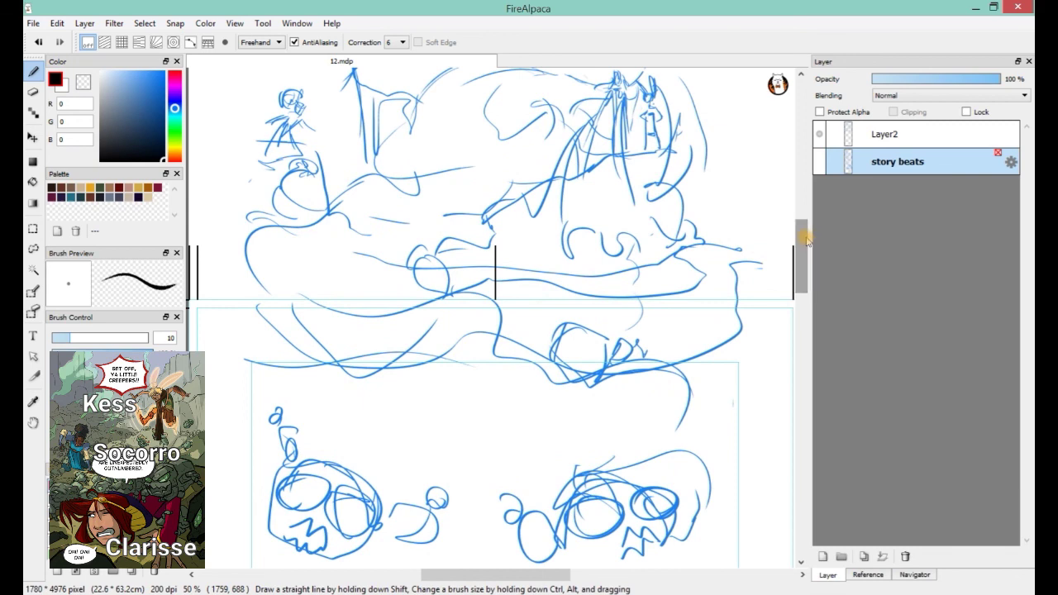
scroll(805, 236, down, 2)
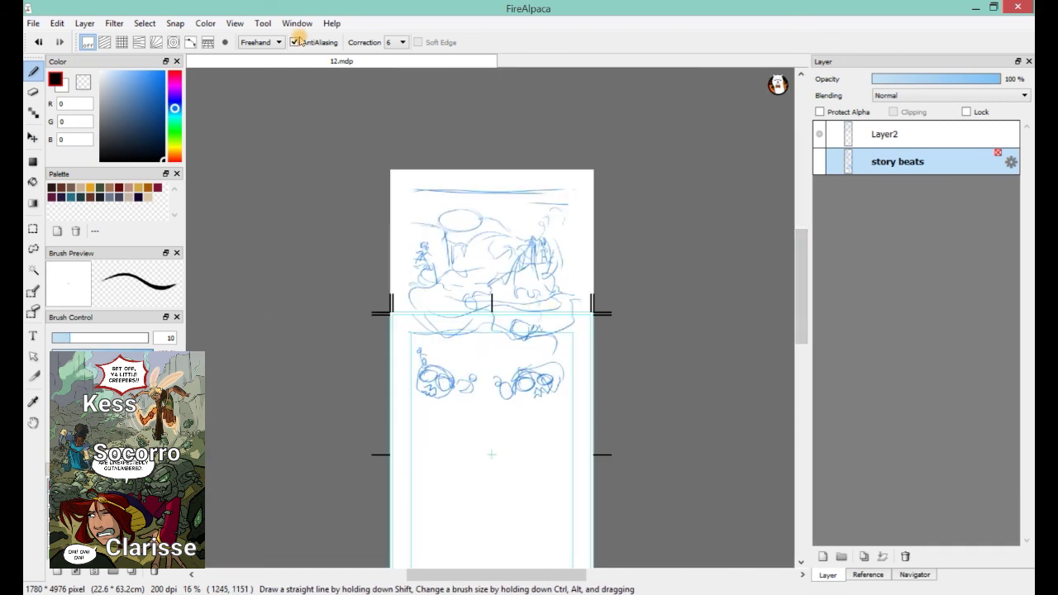
- Turn off the comic guide lines from the View menu
click(235, 23)
click(271, 232)
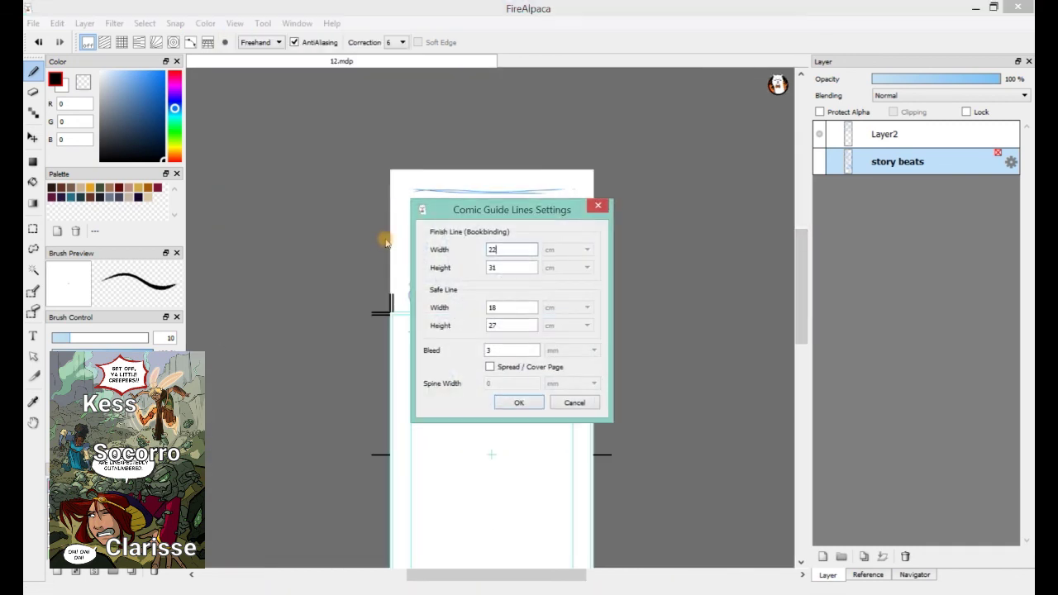
click(571, 403)
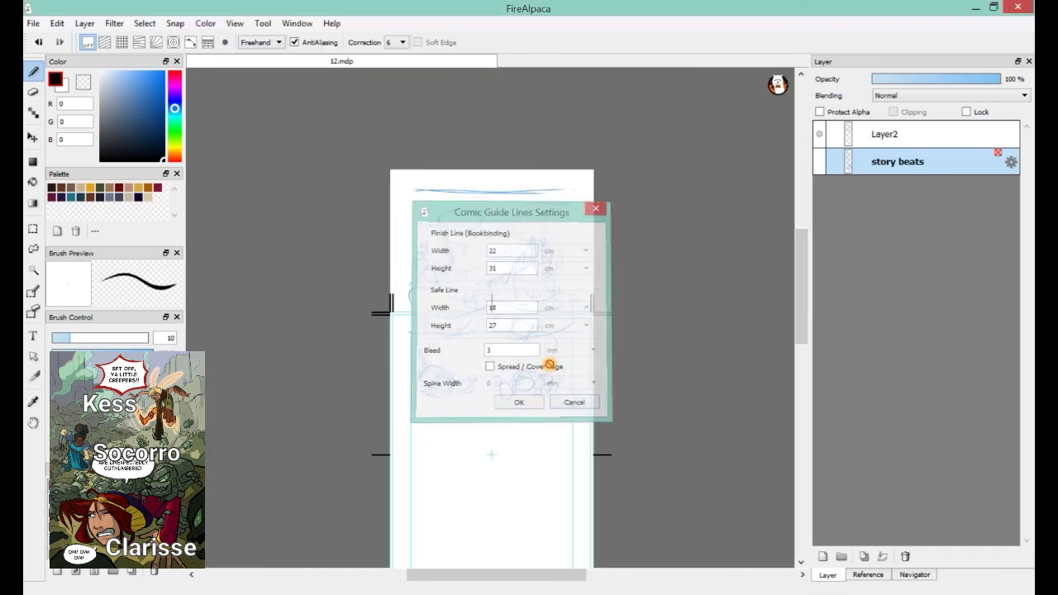
click(235, 23)
click(238, 215)
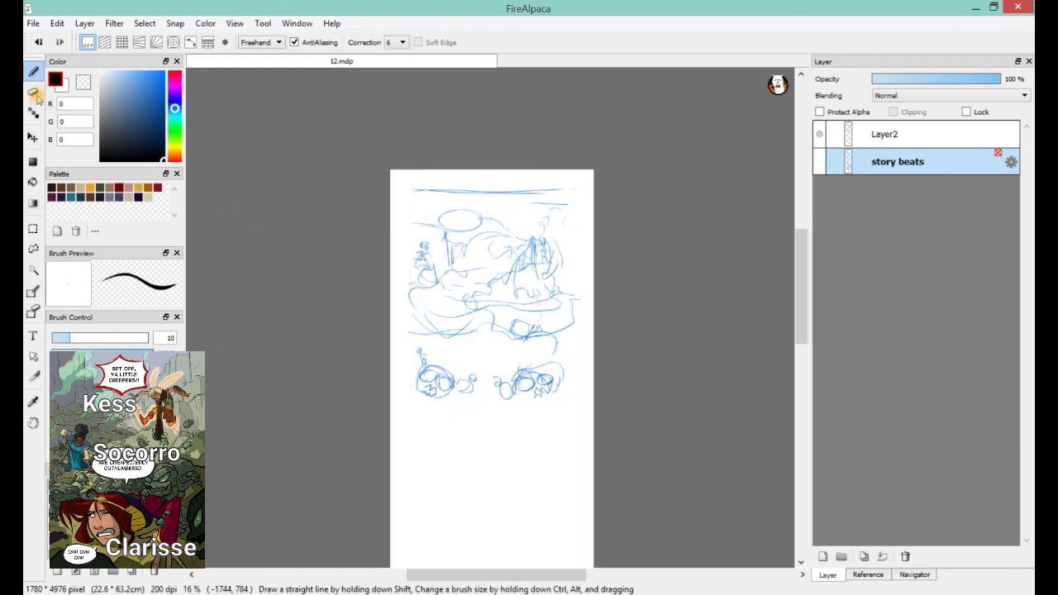
- Add a new layer at the top of the stack named 'panels'
click(822, 556)
drag(892, 161, 891, 135)
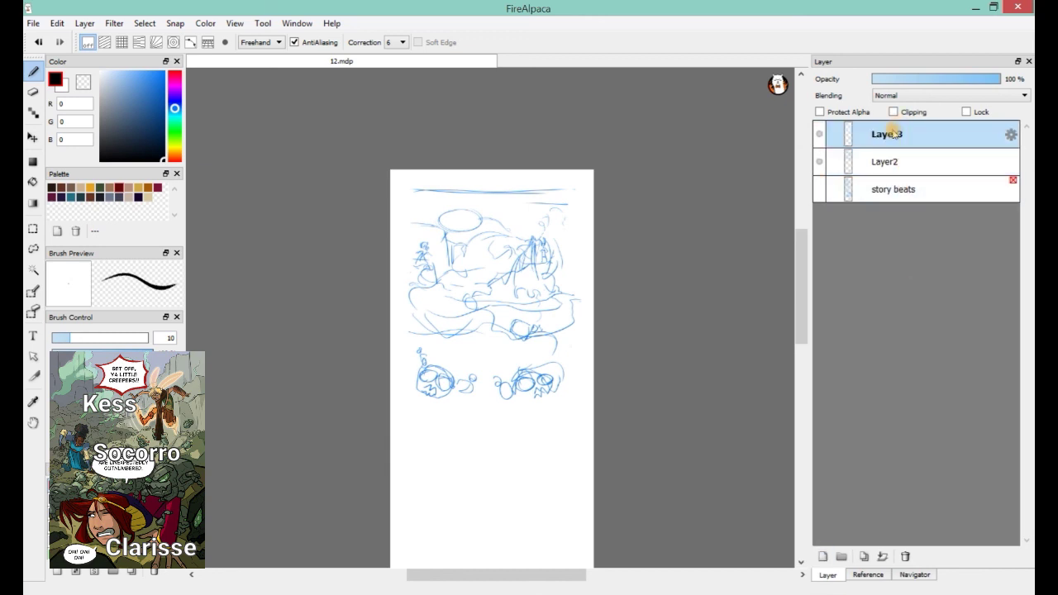
double_click(891, 135)
text(panels)
key(Return)
- Add a comic panel frame to the layer and divide it horizontally into two panels
click(84, 24)
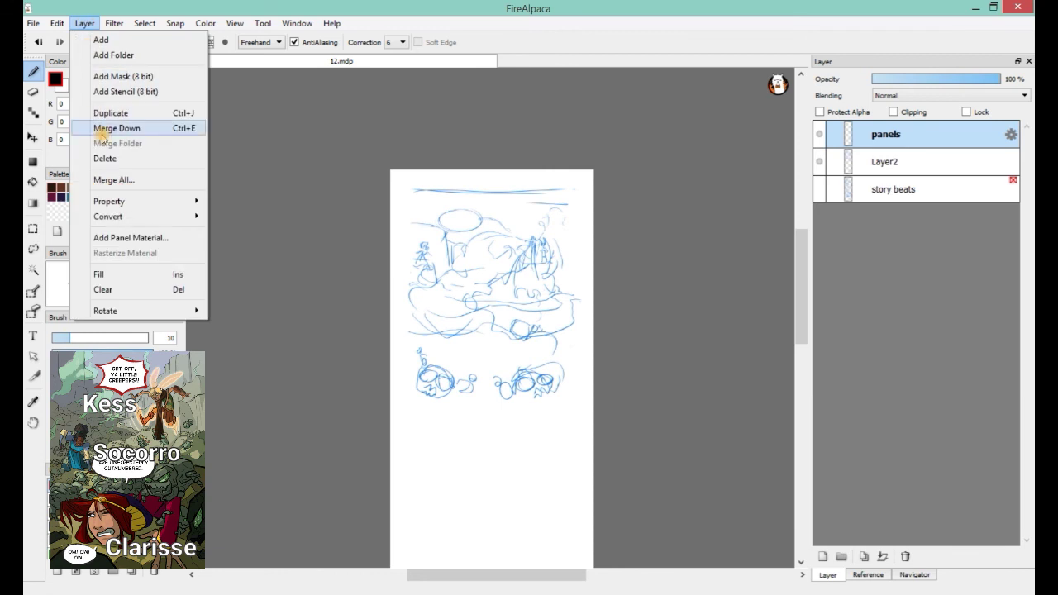
click(119, 238)
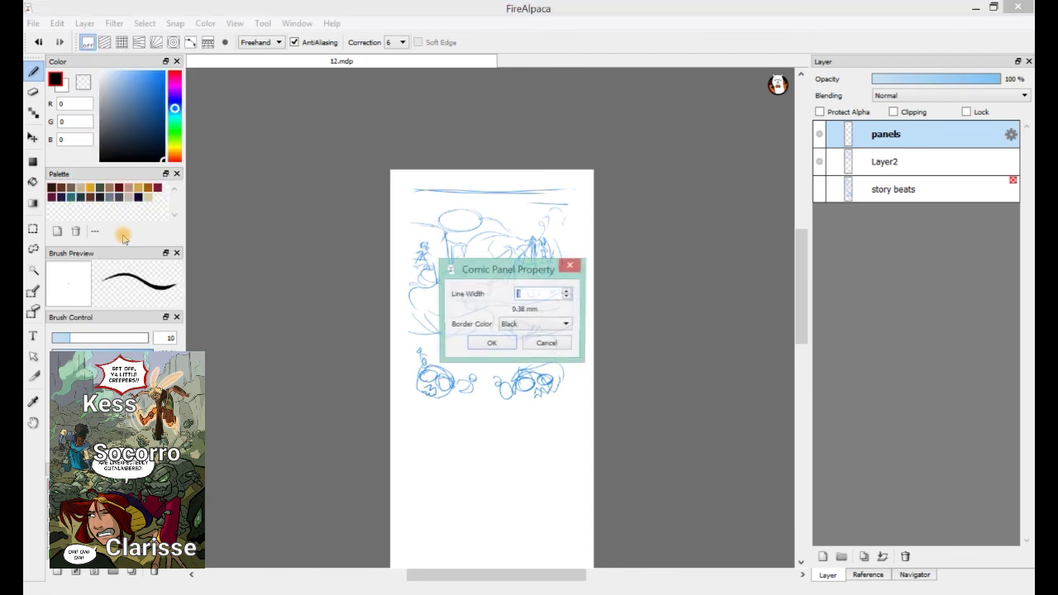
click(492, 344)
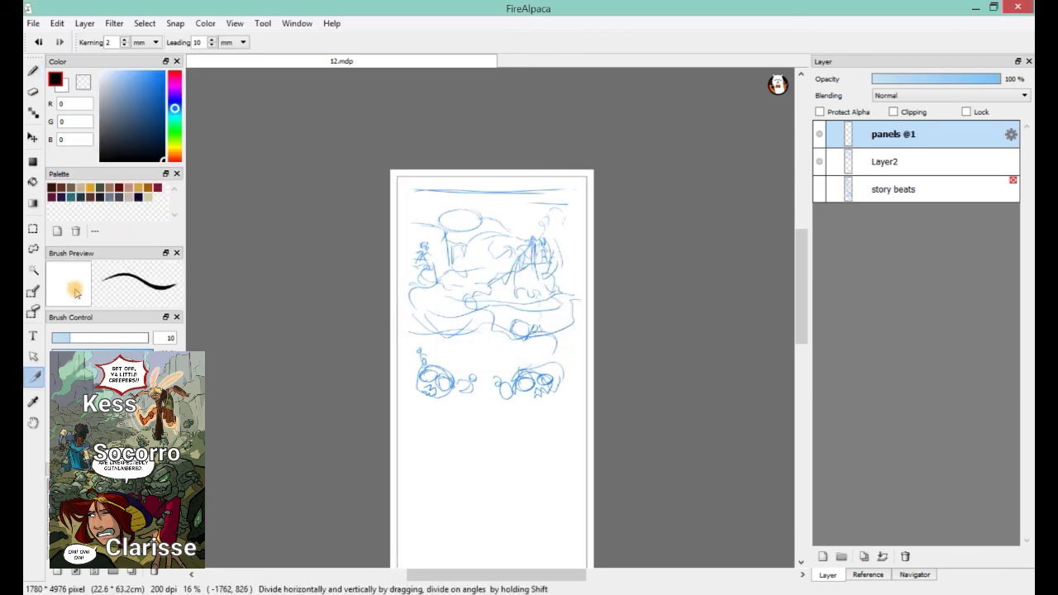
click(35, 381)
drag(392, 495, 675, 503)
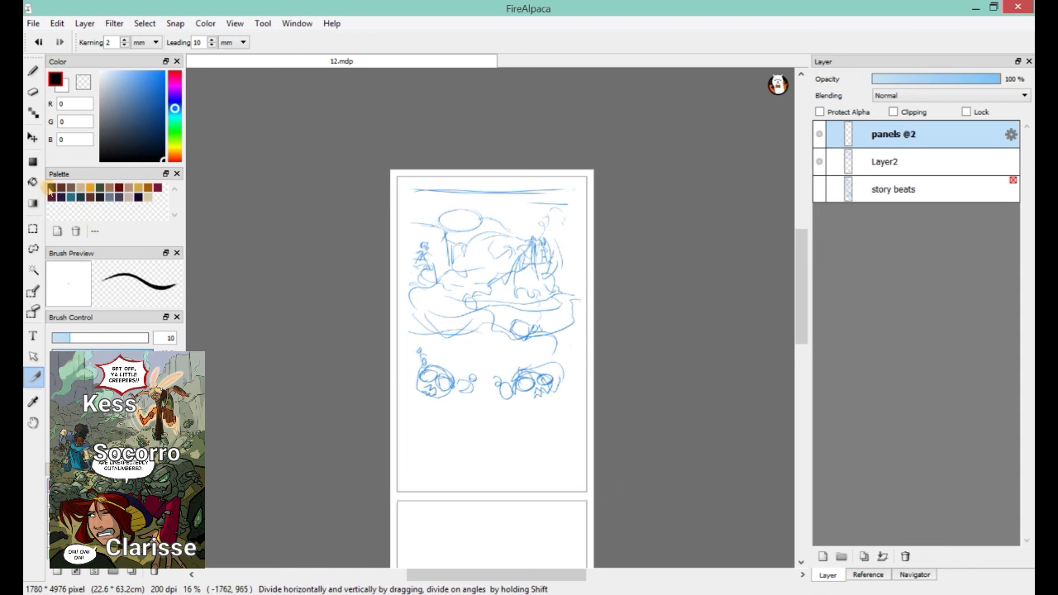
- Move the lower panel's top edge and the upper panel's bottom edge far down the page
click(34, 356)
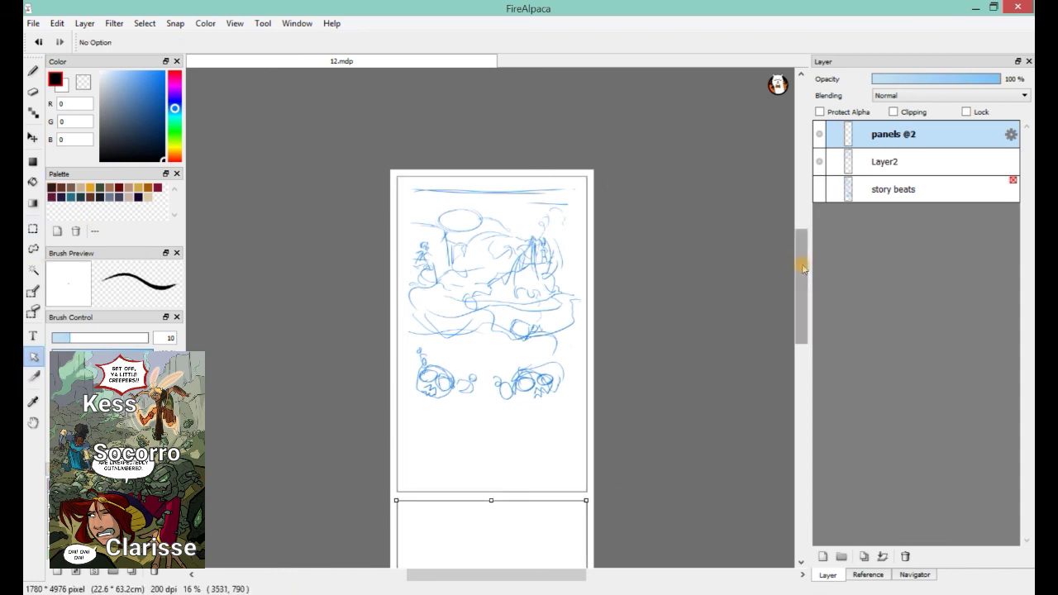
drag(802, 266, 801, 304)
drag(491, 338, 493, 533)
click(522, 329)
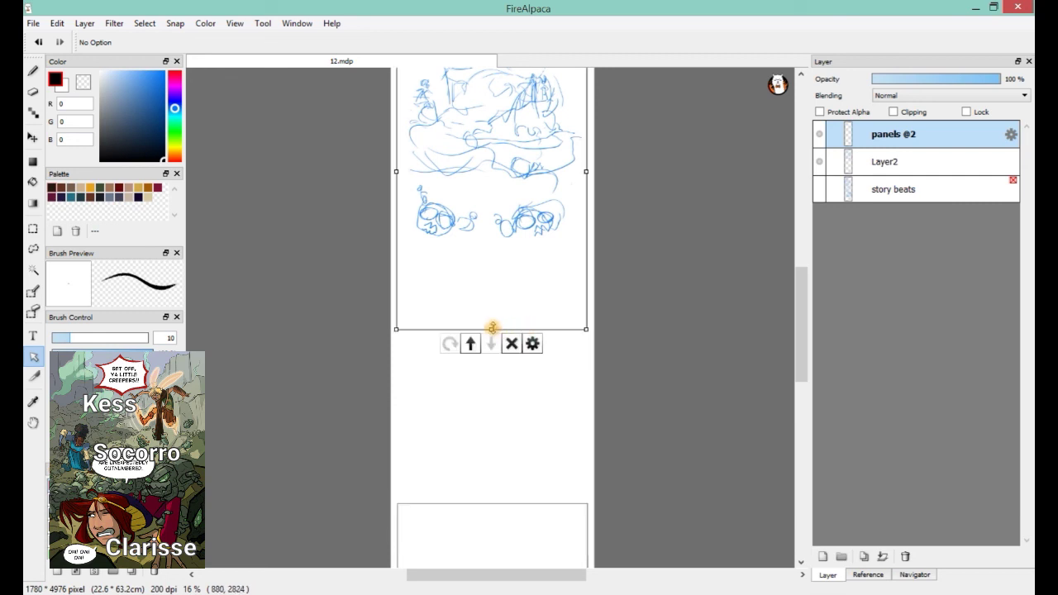
drag(492, 328, 480, 486)
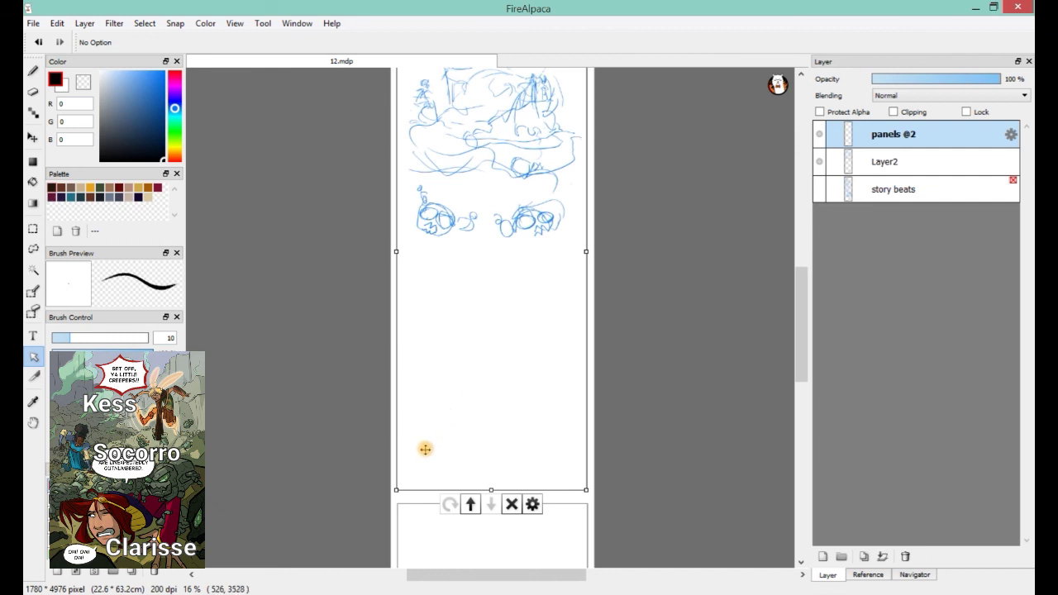
- Fine-tune the upper panel's bottom edge close-up, leaving a short strip panel at the bottom
mouse_move(803, 350)
mouse_down()
mouse_move(800, 225)
mouse_move(805, 323)
mouse_move(804, 283)
mouse_up()
key(ctrl+plus)
key(ctrl+plus)
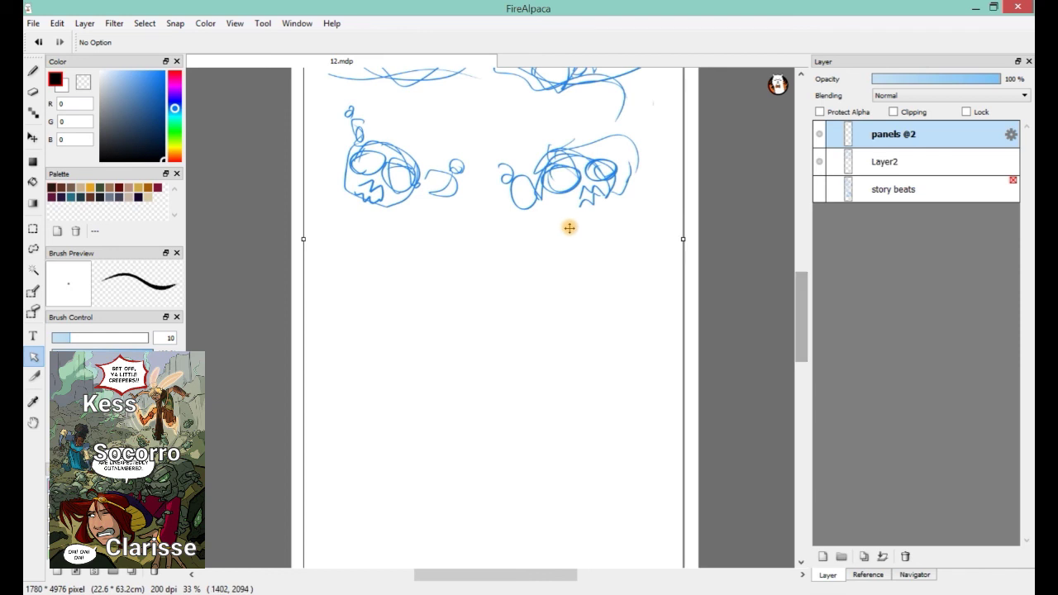
scroll(569, 227, down, 5)
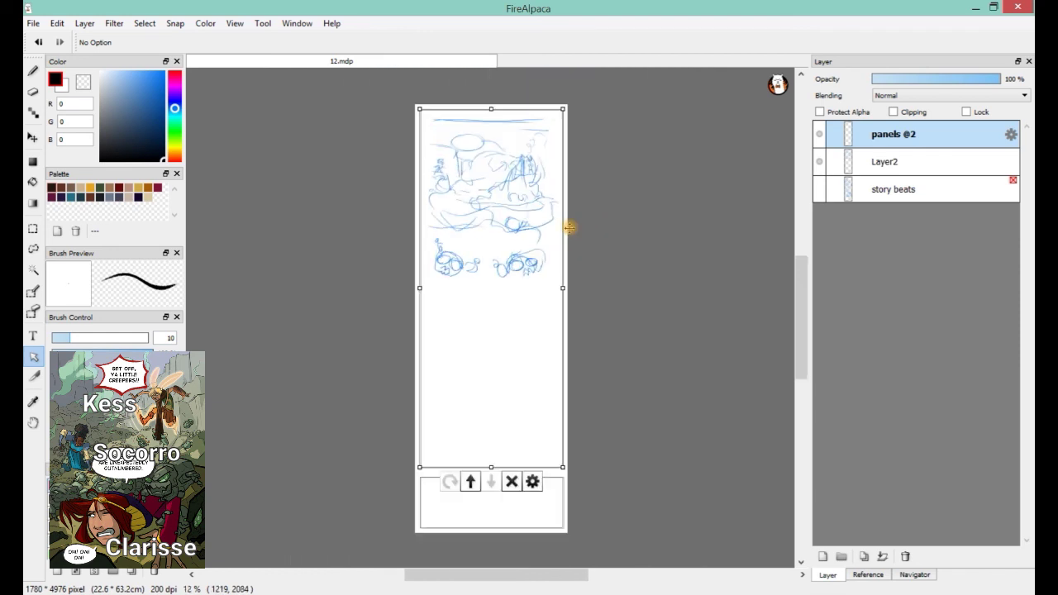
drag(803, 315, 802, 319)
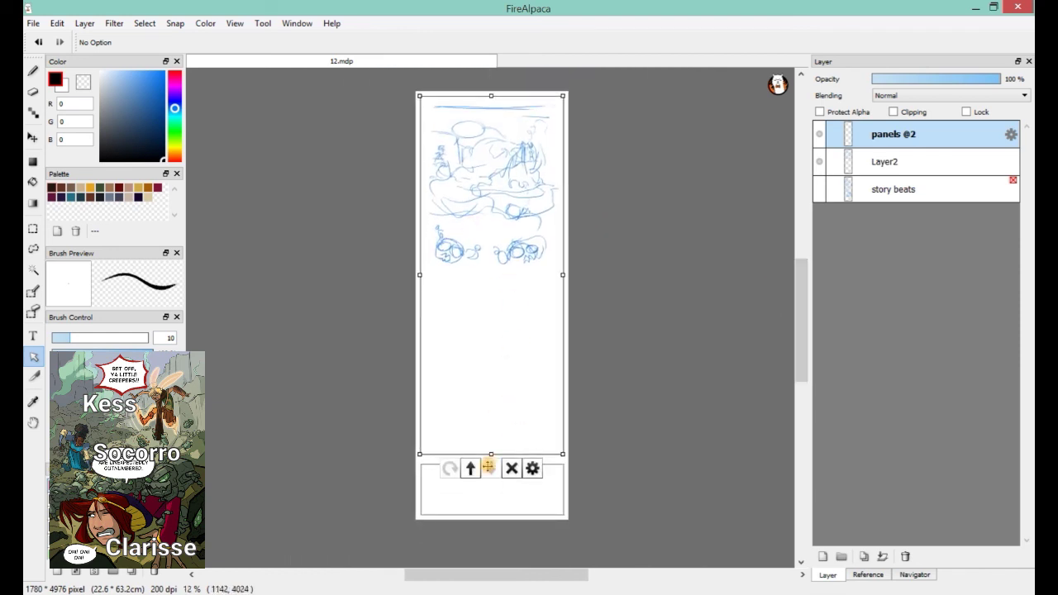
drag(489, 447, 491, 457)
click(489, 493)
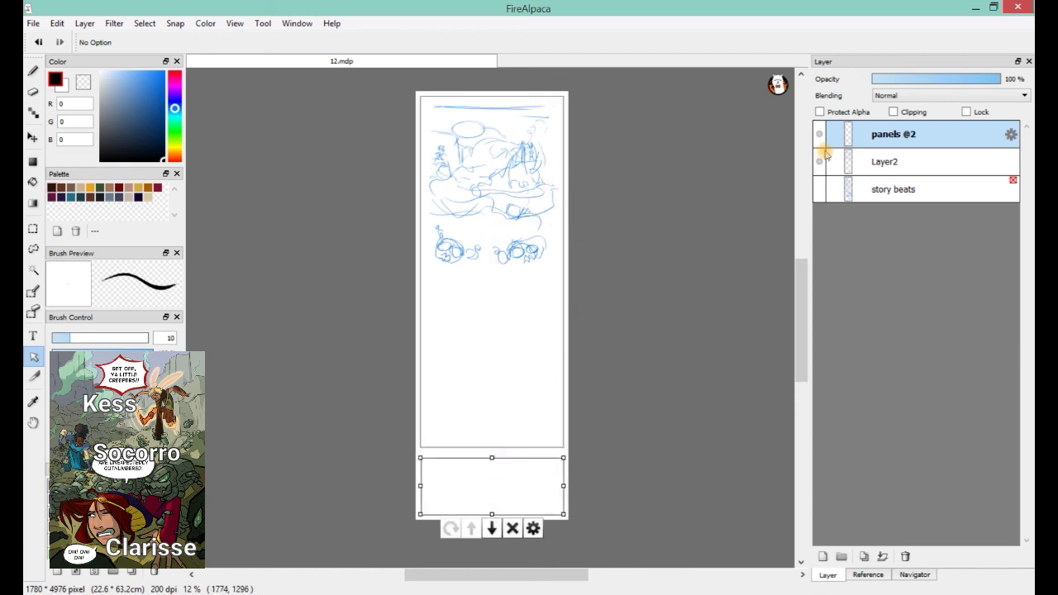
click(817, 190)
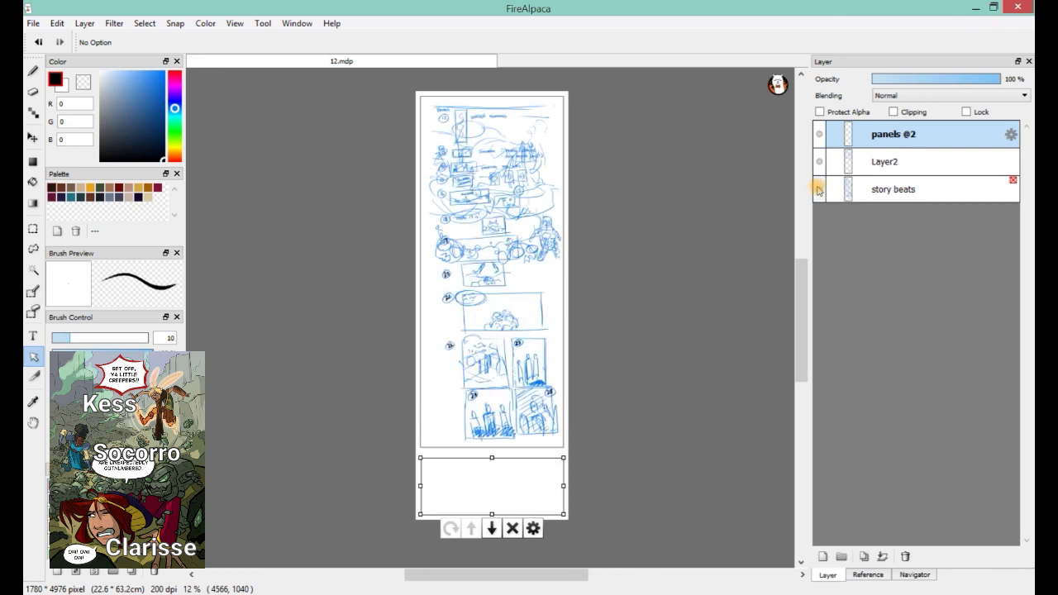
click(819, 135)
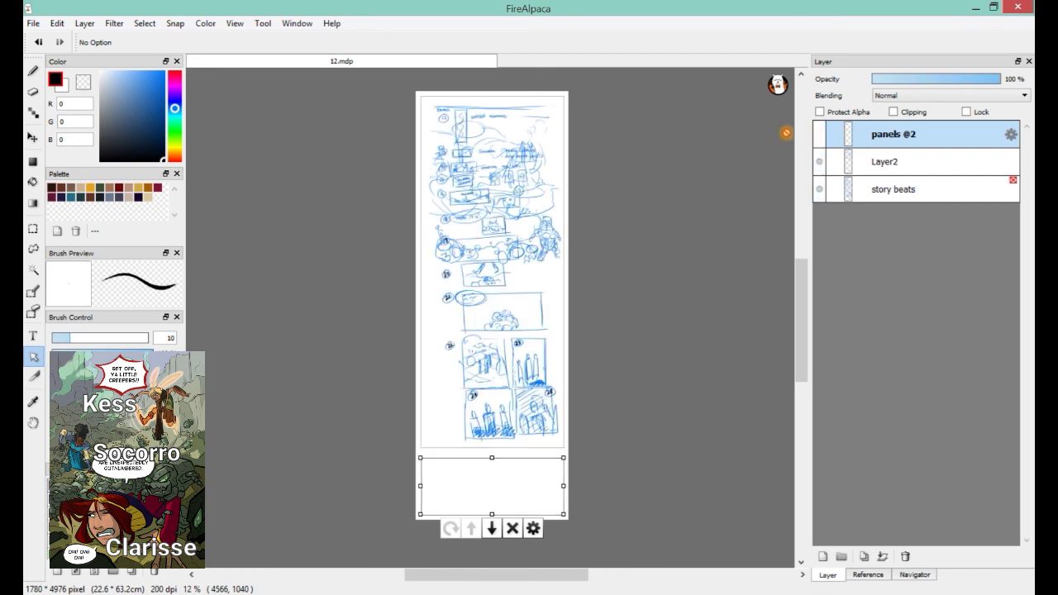
click(820, 163)
click(819, 135)
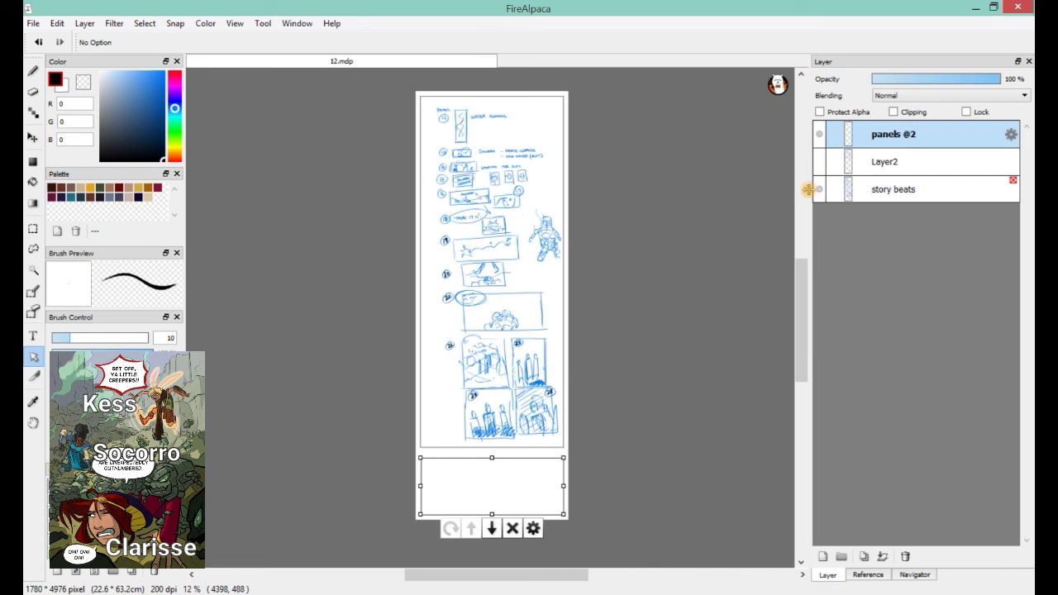
click(818, 163)
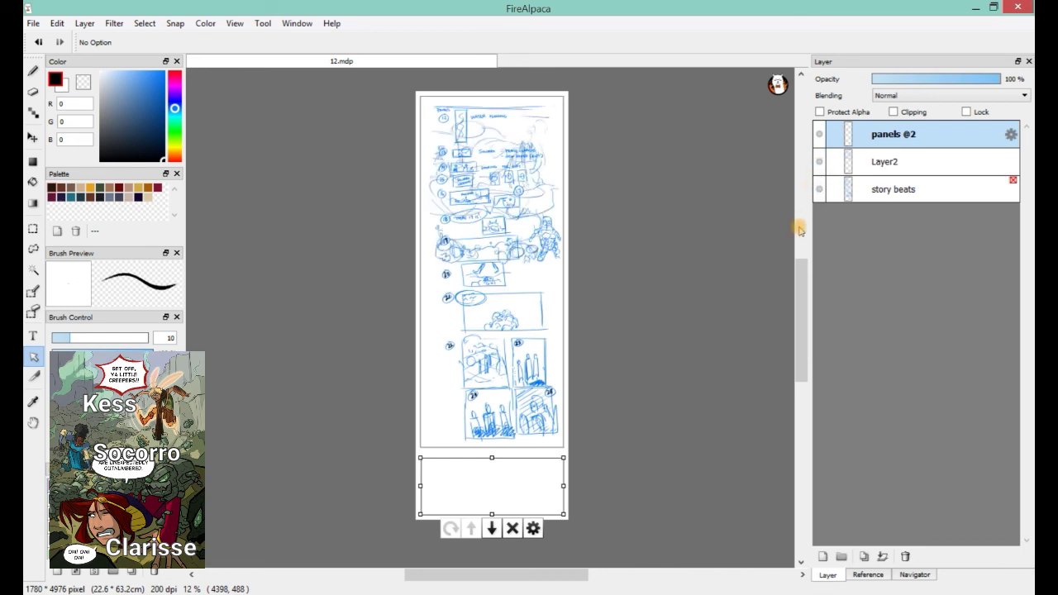
click(819, 189)
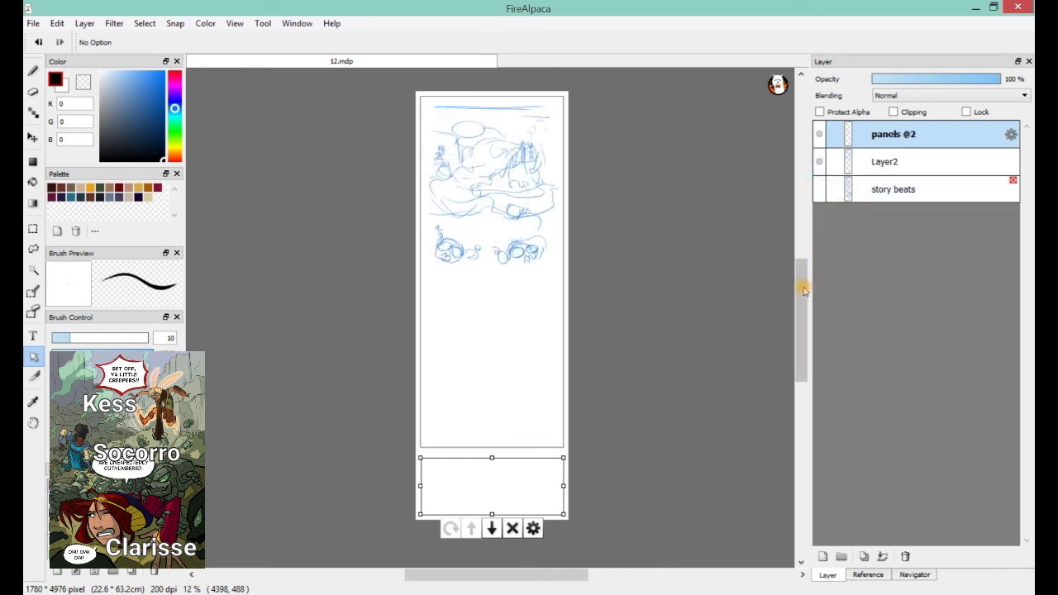
click(821, 190)
click(822, 190)
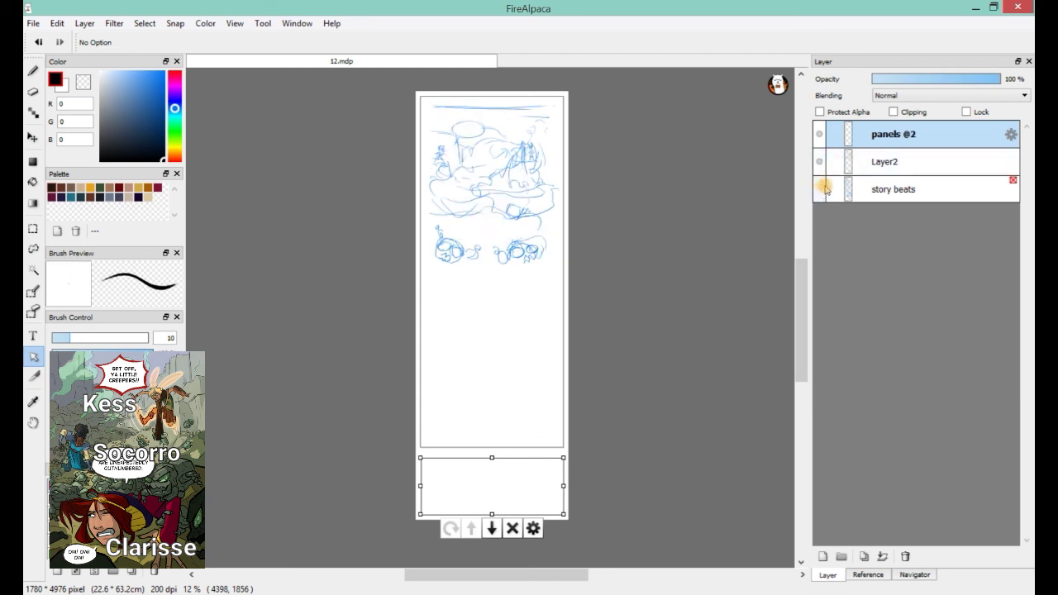